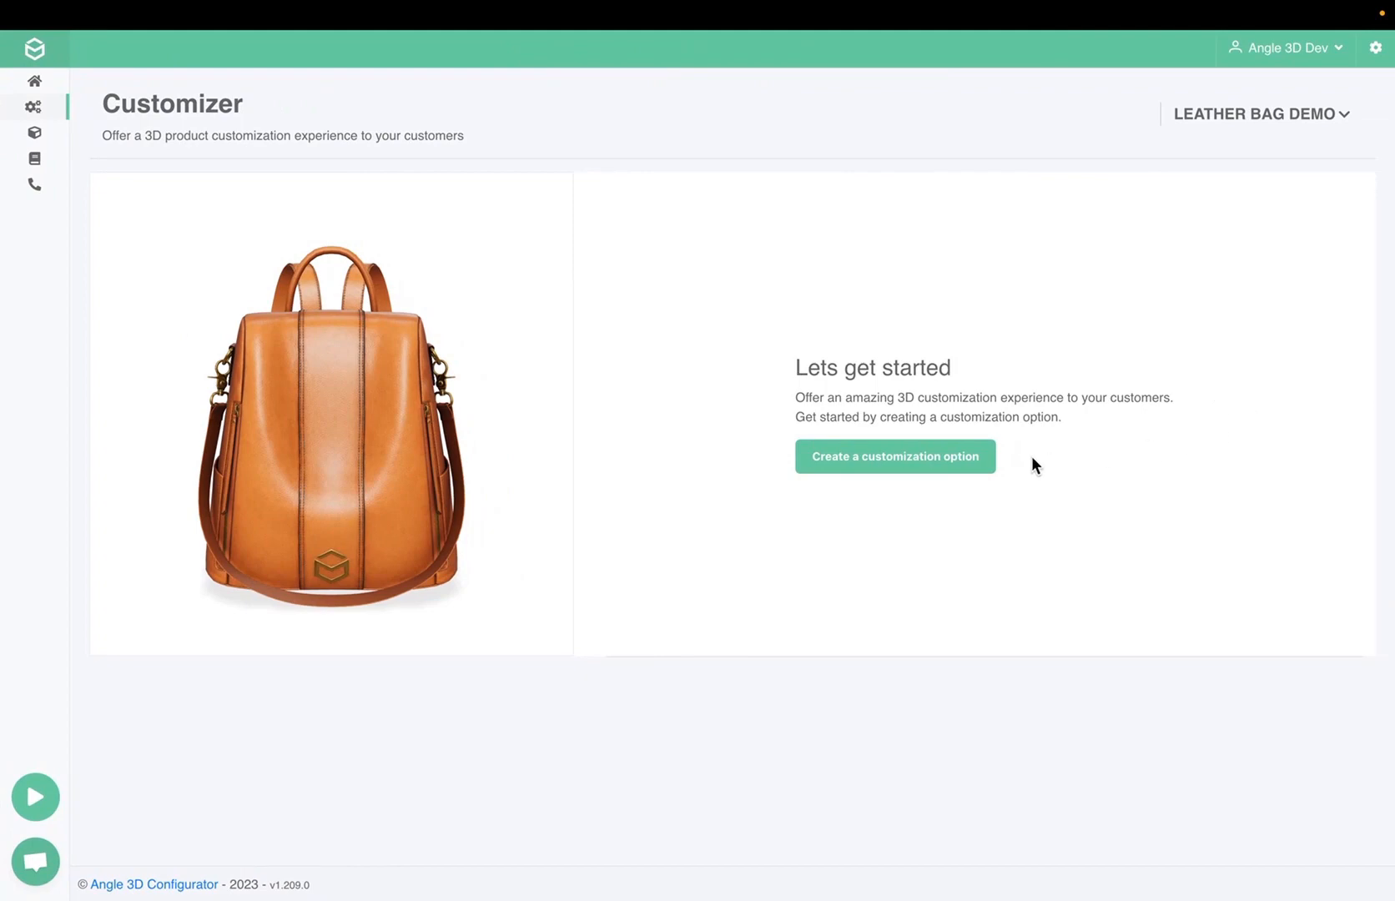
Create a Color/Texture customization option titled "Body"
{"action": "left_click", "coordinate": [976, 460]}
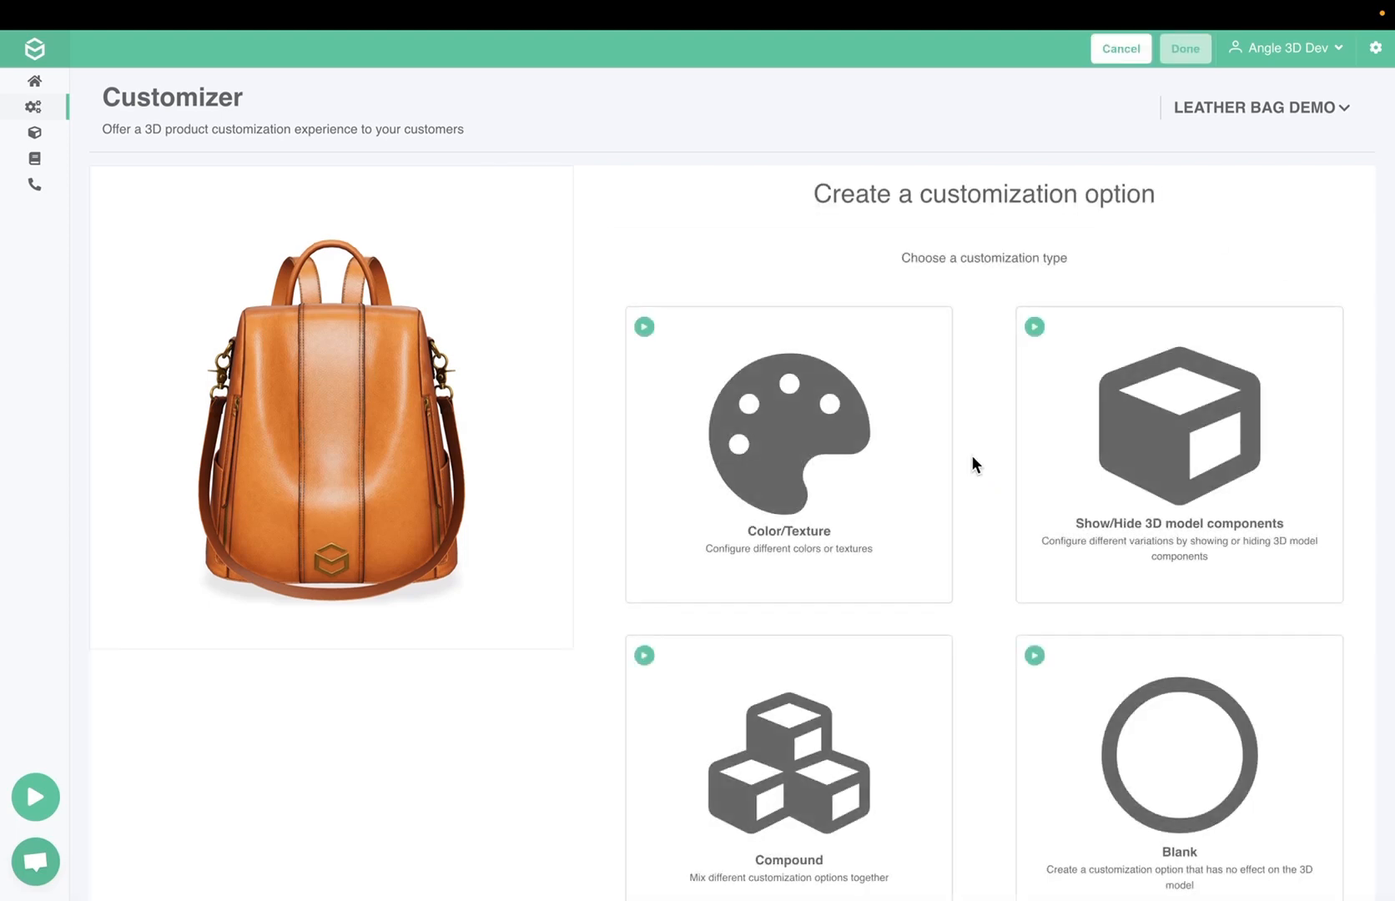
{"action": "left_click", "coordinate": [875, 464]}
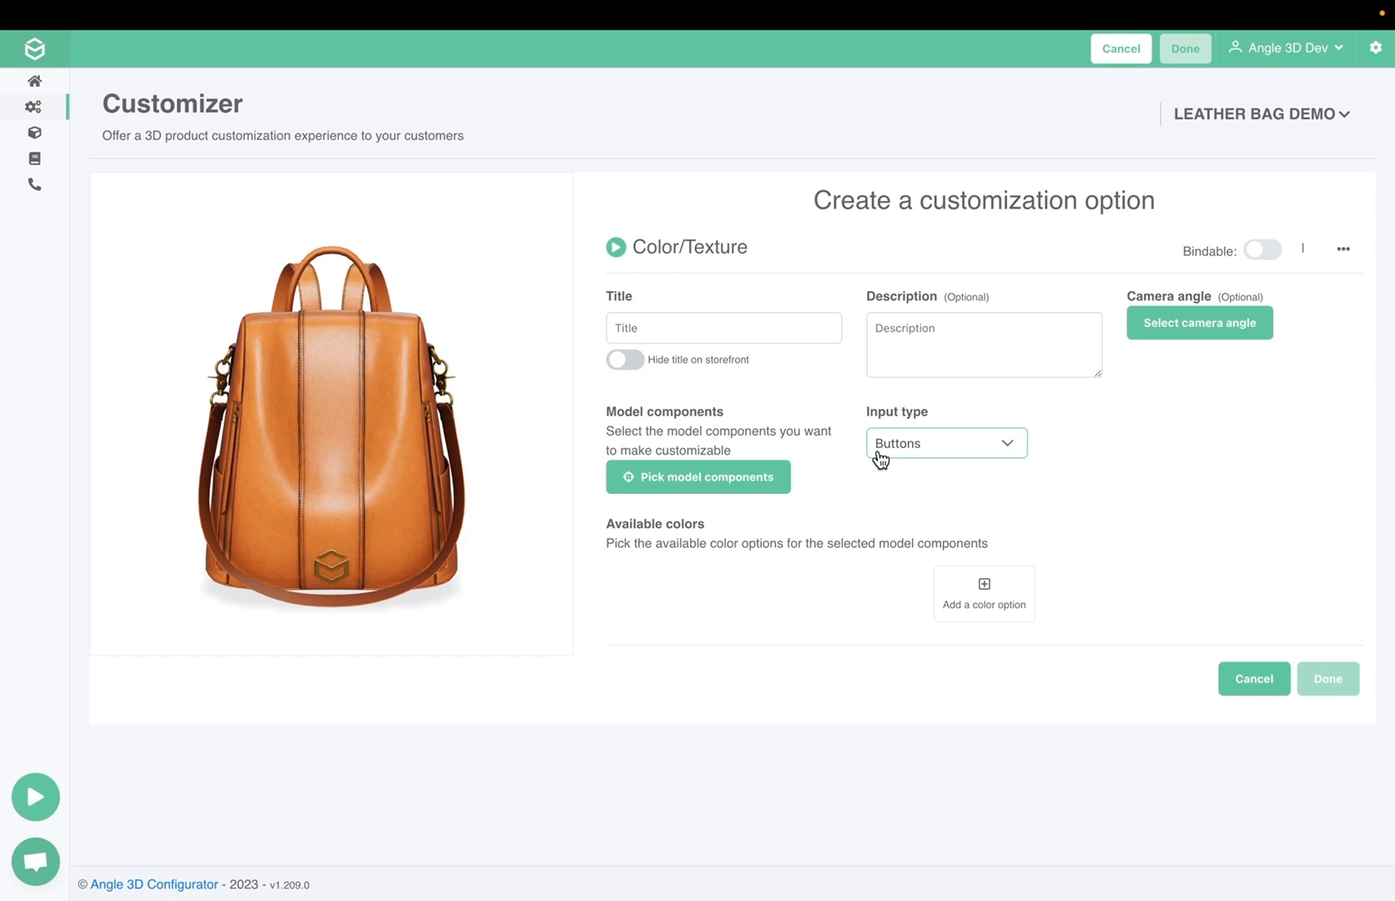
{"action": "left_click", "coordinate": [730, 332]}
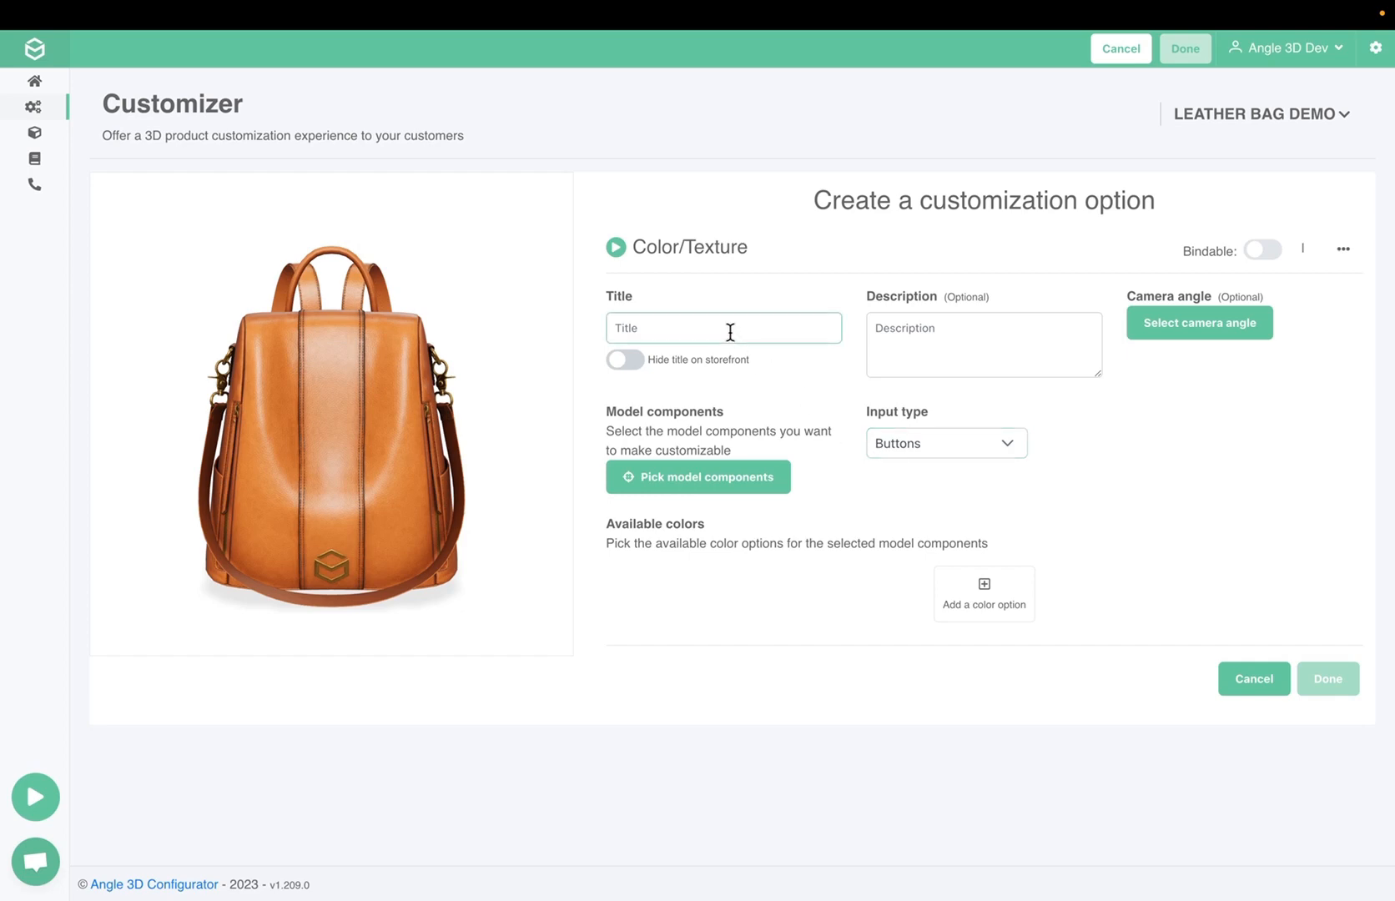
{"action": "type", "text": "Body"}
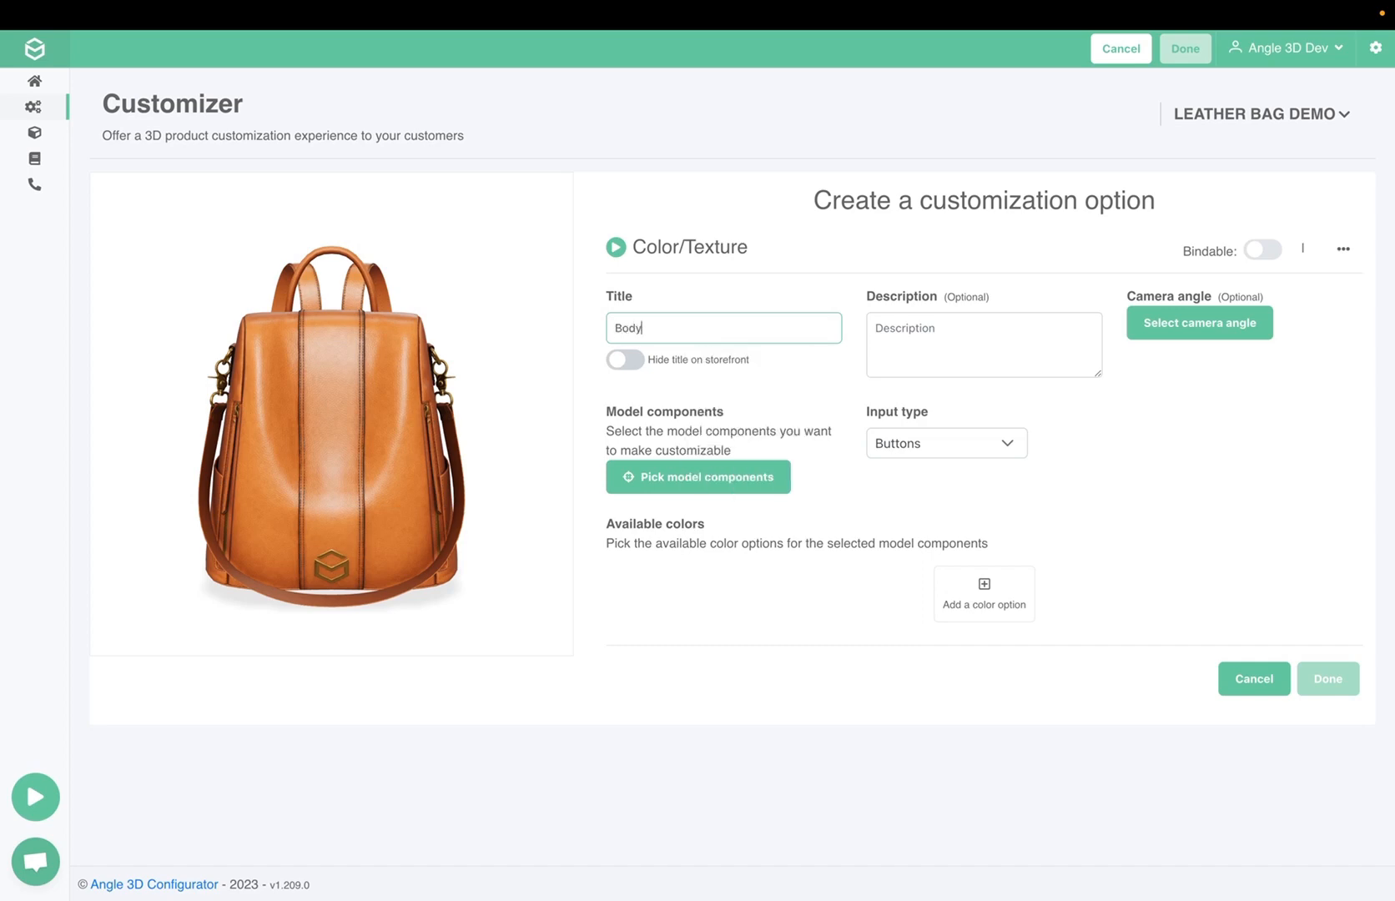
{"action": "left_click", "coordinate": [653, 298]}
Pick the bag_body_common component as the Body option's customizable model component and highlight it on the model
{"action": "left_click", "coordinate": [716, 486]}
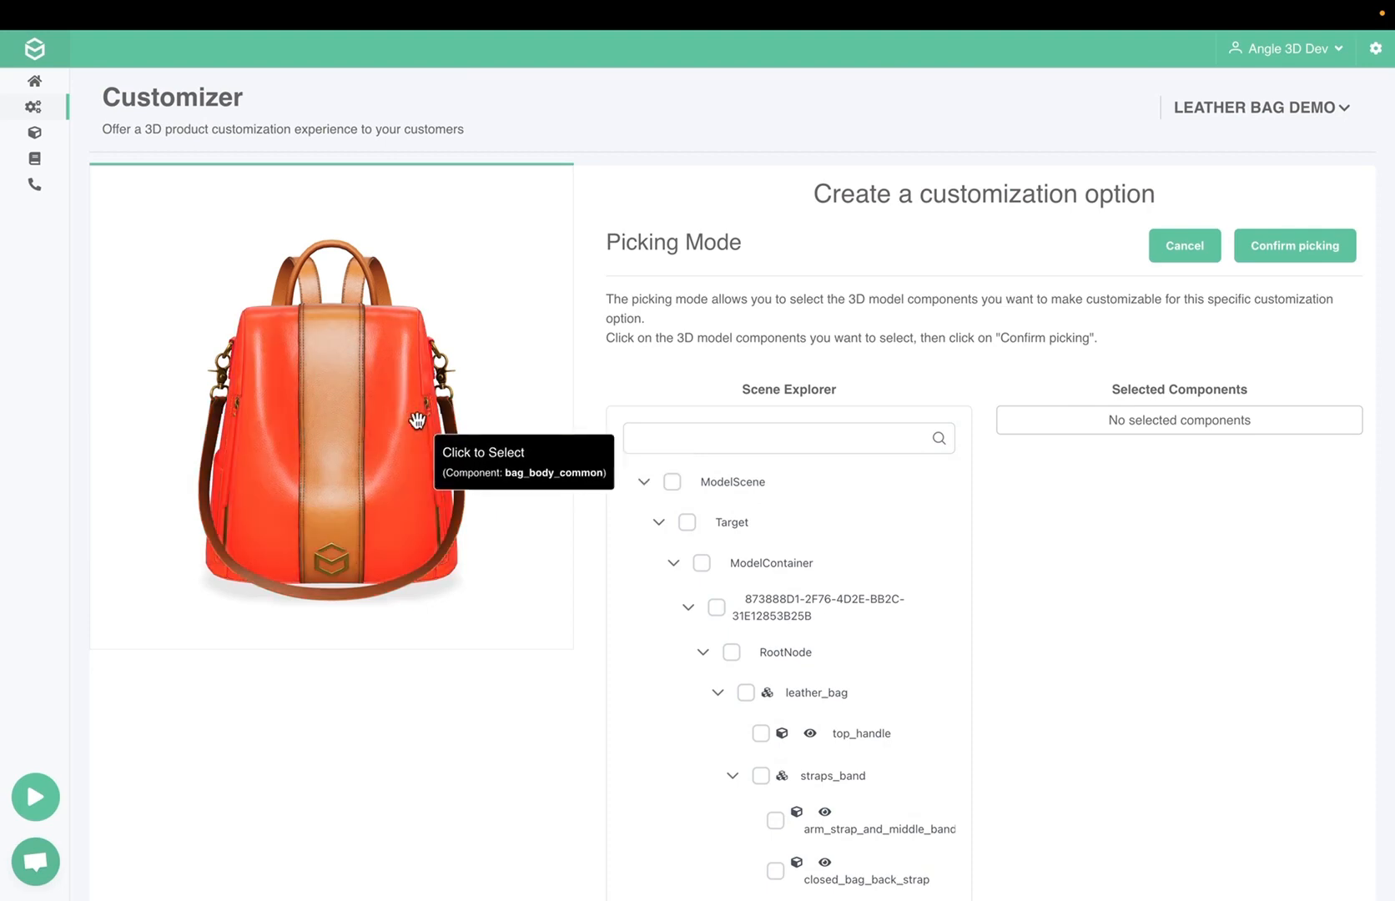
{"action": "left_click", "coordinate": [269, 412]}
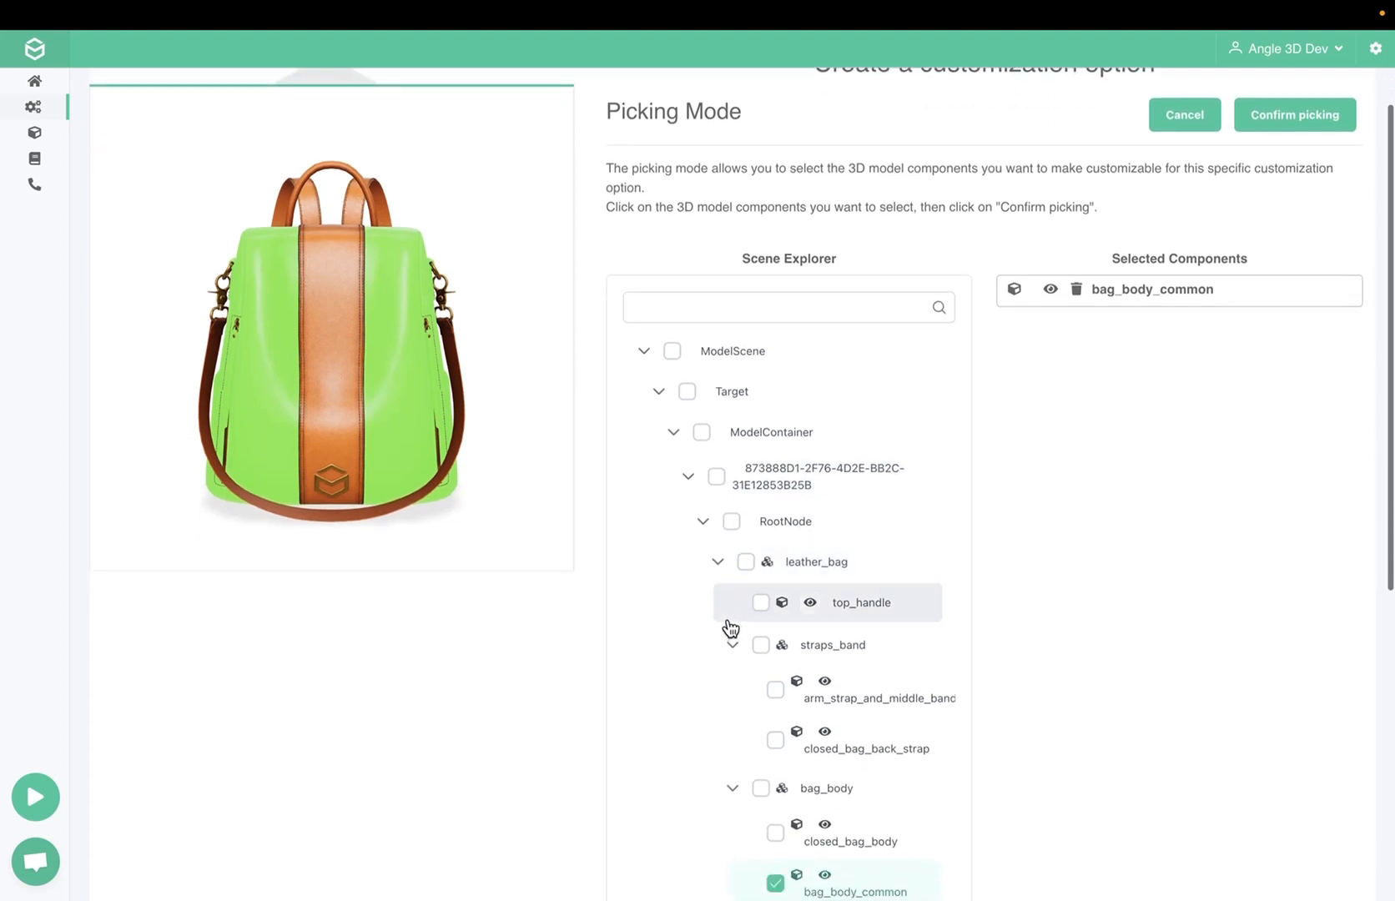
{"action": "scroll", "coordinate": [778, 501], "scroll_direction": "up", "scroll_amount": 2}
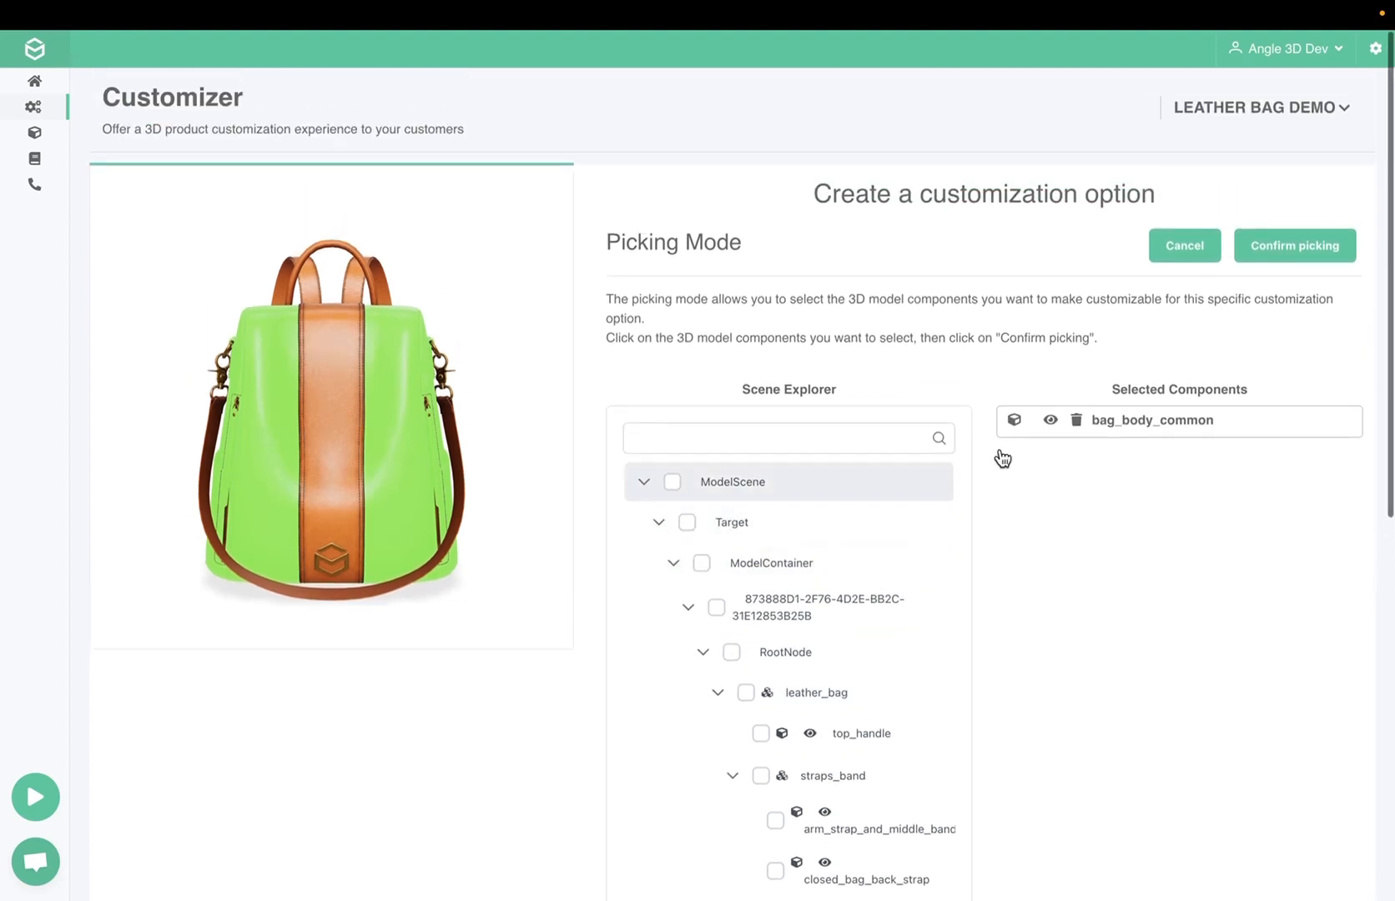
{"action": "left_click", "coordinate": [1303, 265]}
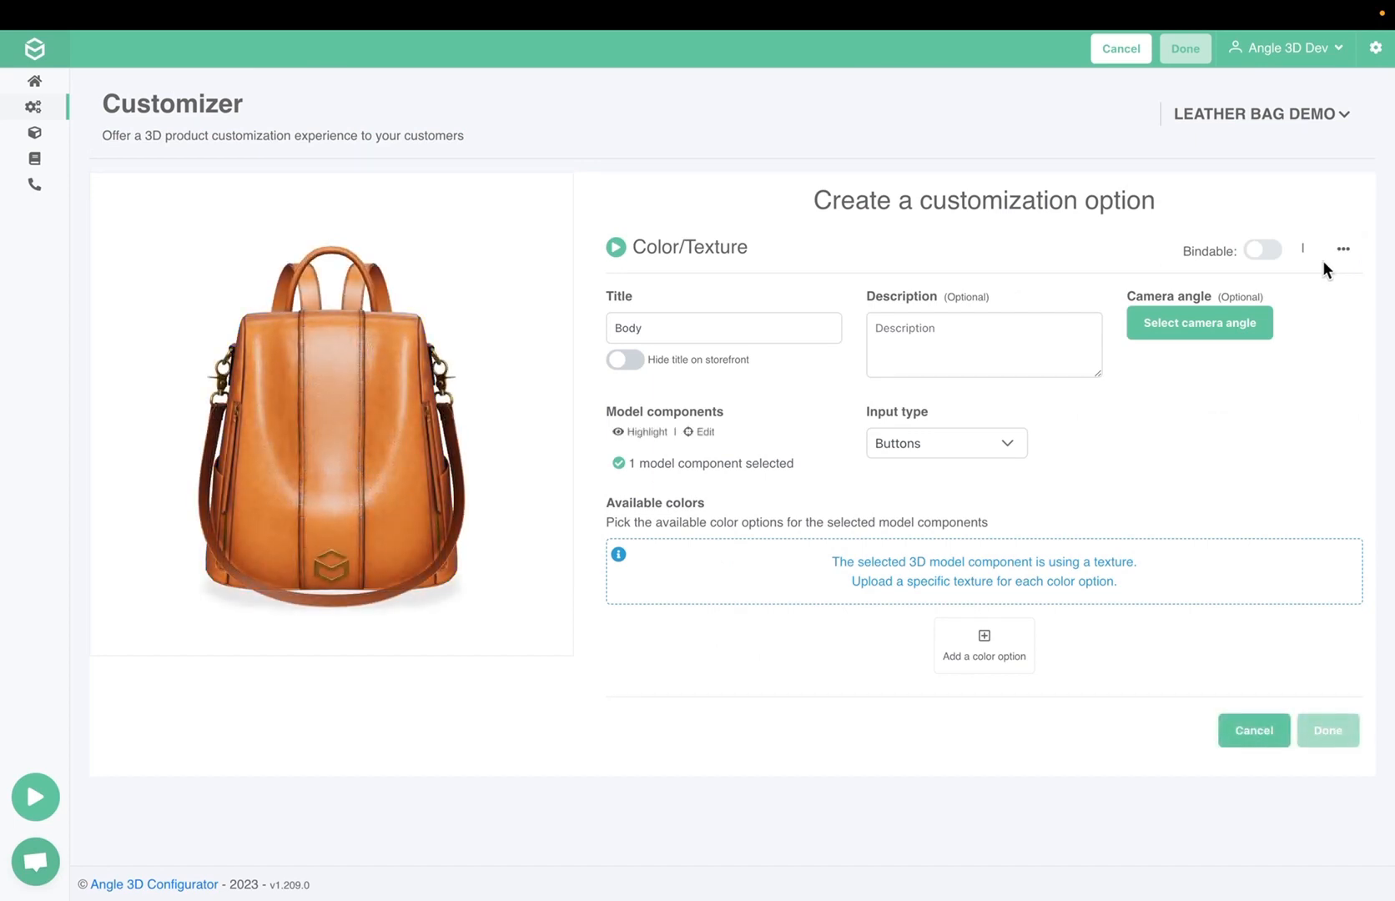
{"action": "left_click", "coordinate": [646, 432]}
Add a color option to Body titled "Brown" with the swatch color #8e5700
{"action": "left_click", "coordinate": [989, 673]}
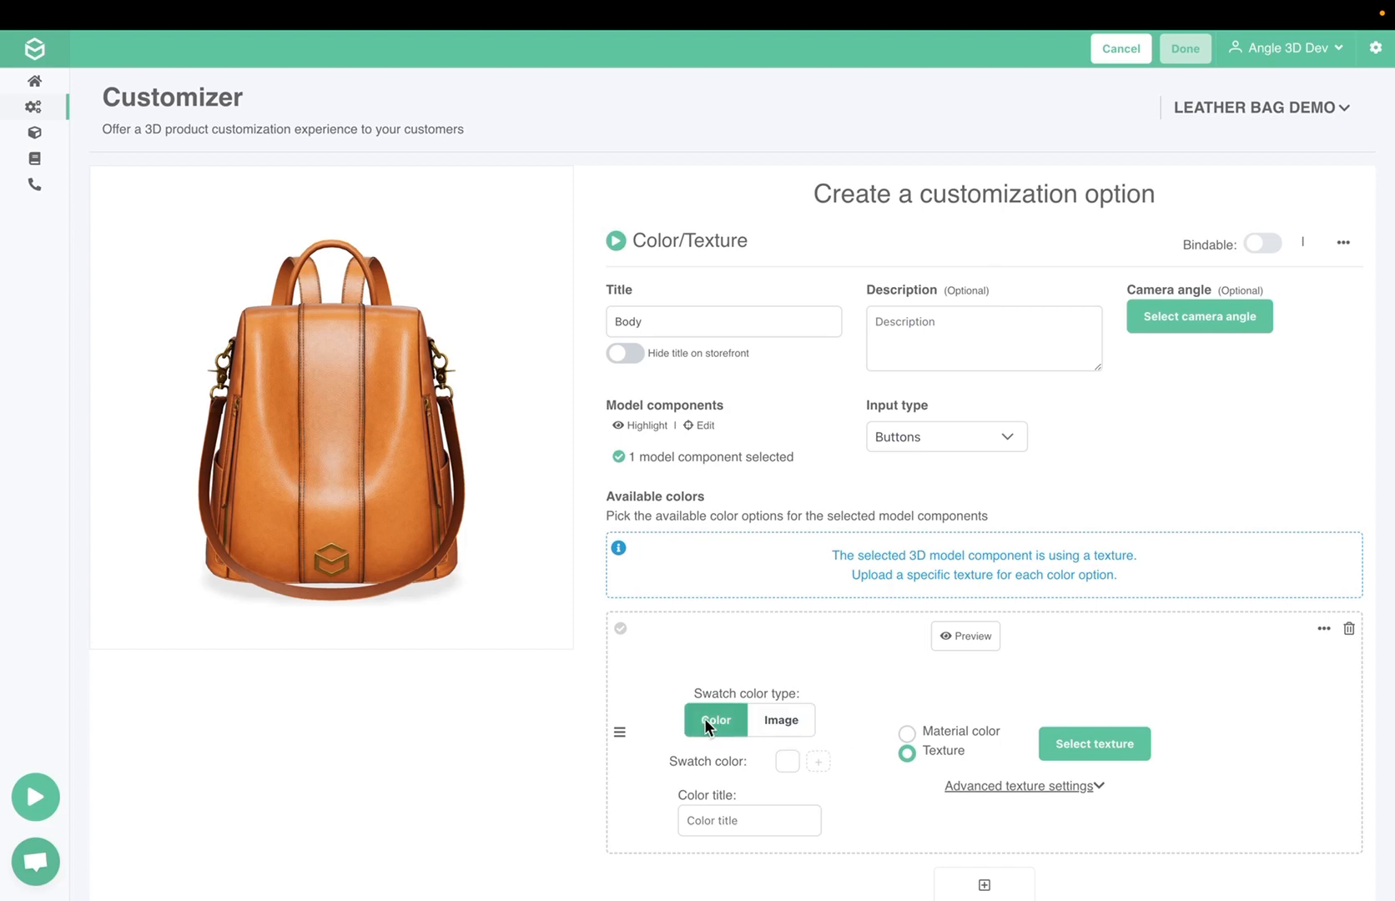
{"action": "left_click", "coordinate": [787, 761]}
{"action": "left_click_drag", "start_coordinate": [875, 692], "coordinate": [876, 685]}
{"action": "left_click", "coordinate": [964, 592]}
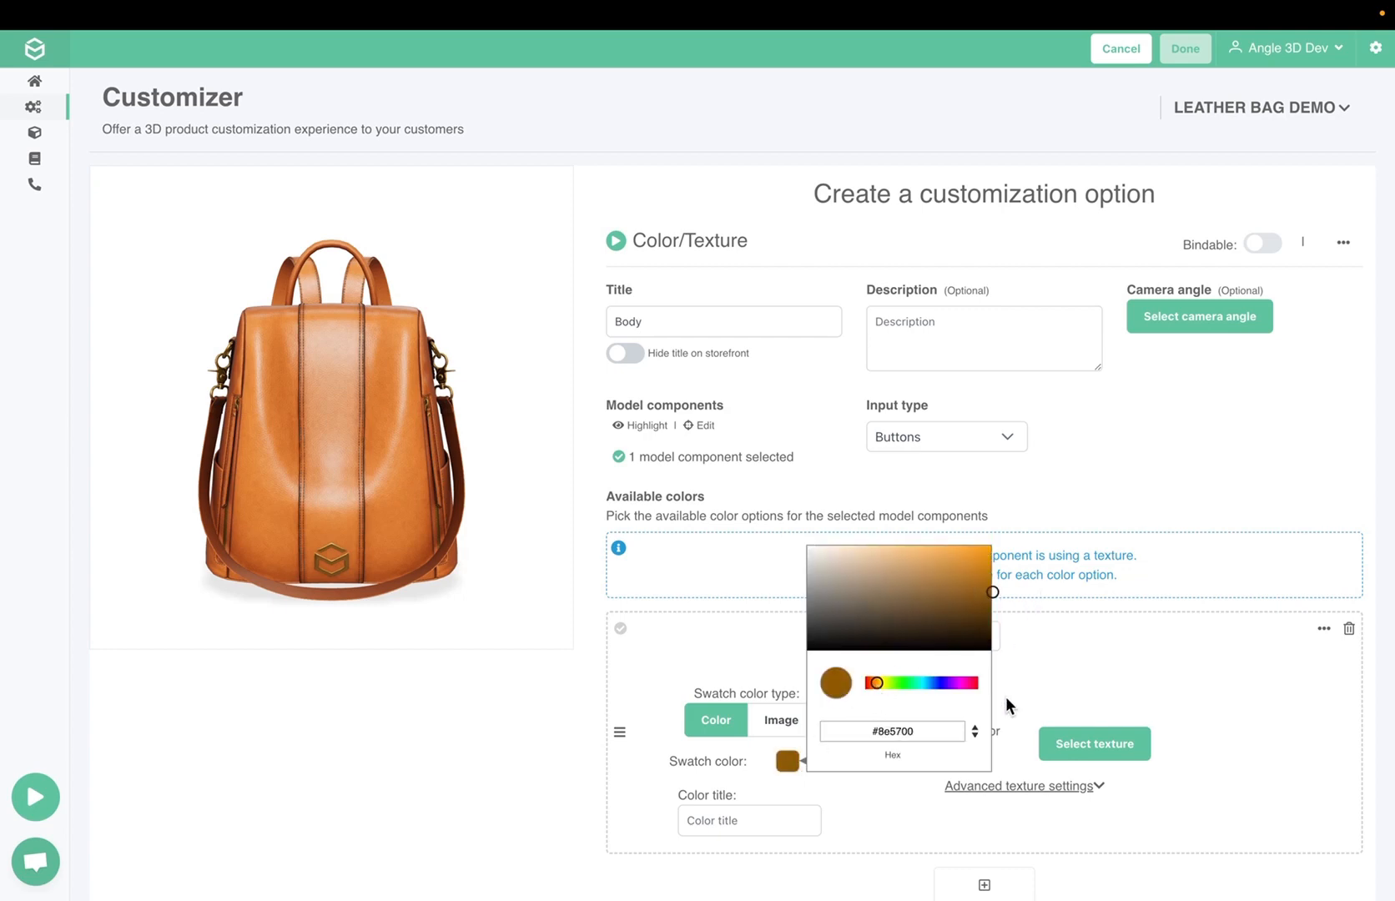
{"action": "left_click", "coordinate": [1004, 699]}
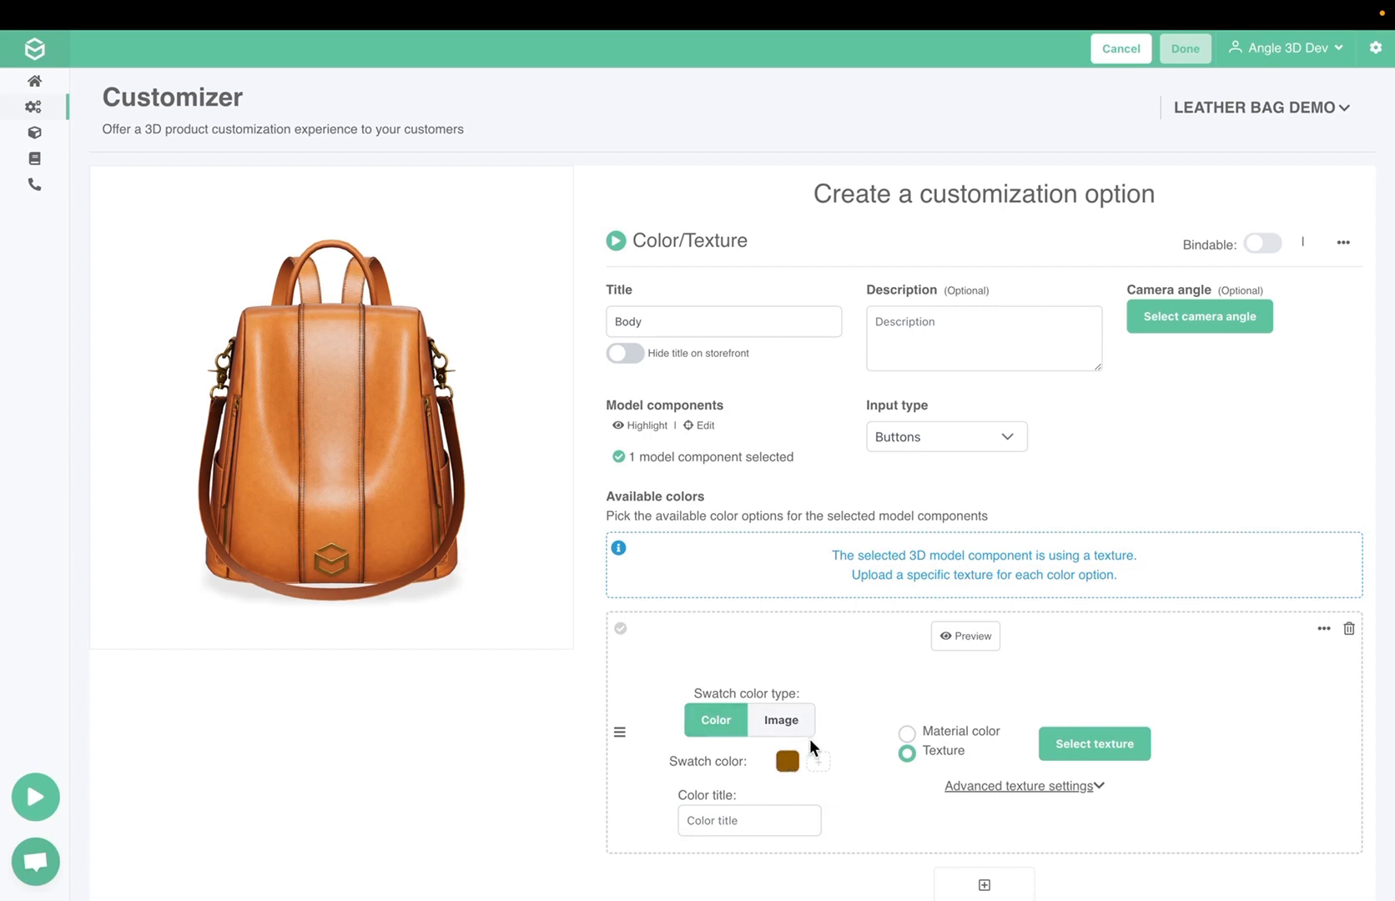
{"action": "left_click", "coordinate": [723, 820]}
{"action": "type", "text": "Brown"}
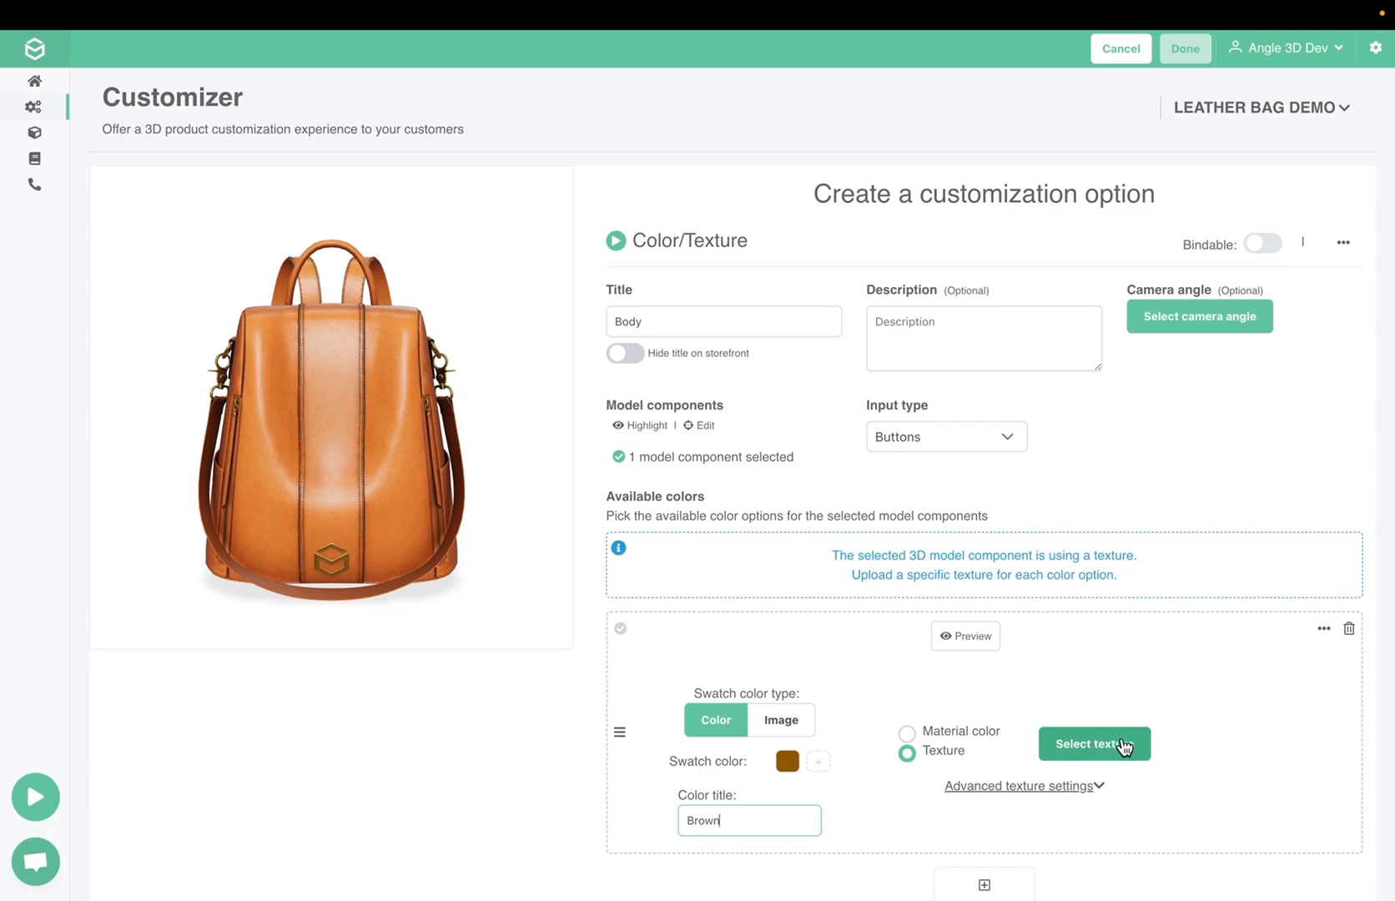
Upload body_handle_brown_Base_Color.jpg from the textures' Body & Handle folder and assign it as the Brown option's texture
{"action": "left_click", "coordinate": [1095, 744]}
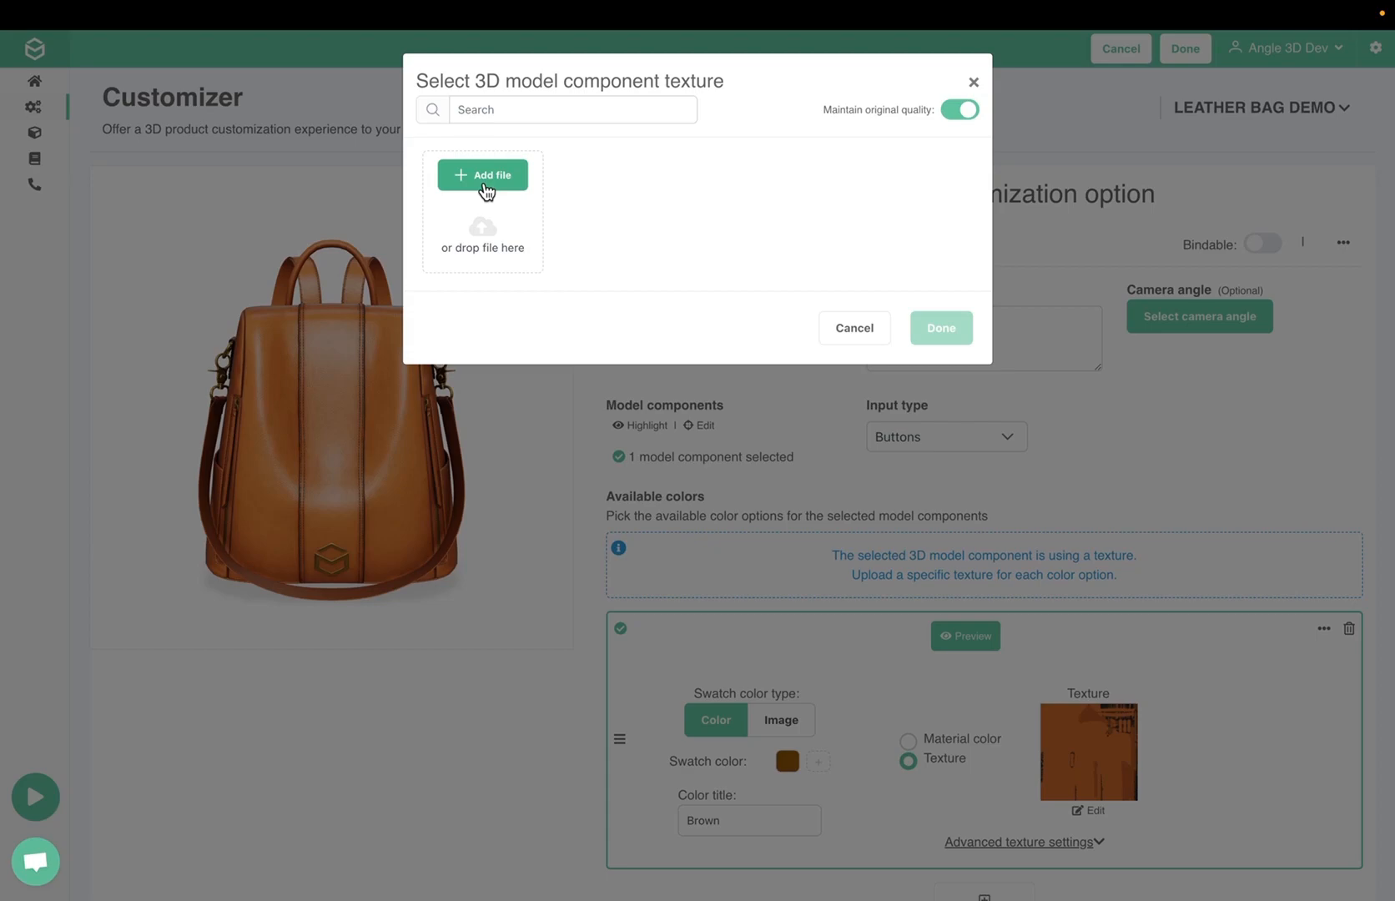
{"action": "left_click", "coordinate": [486, 191]}
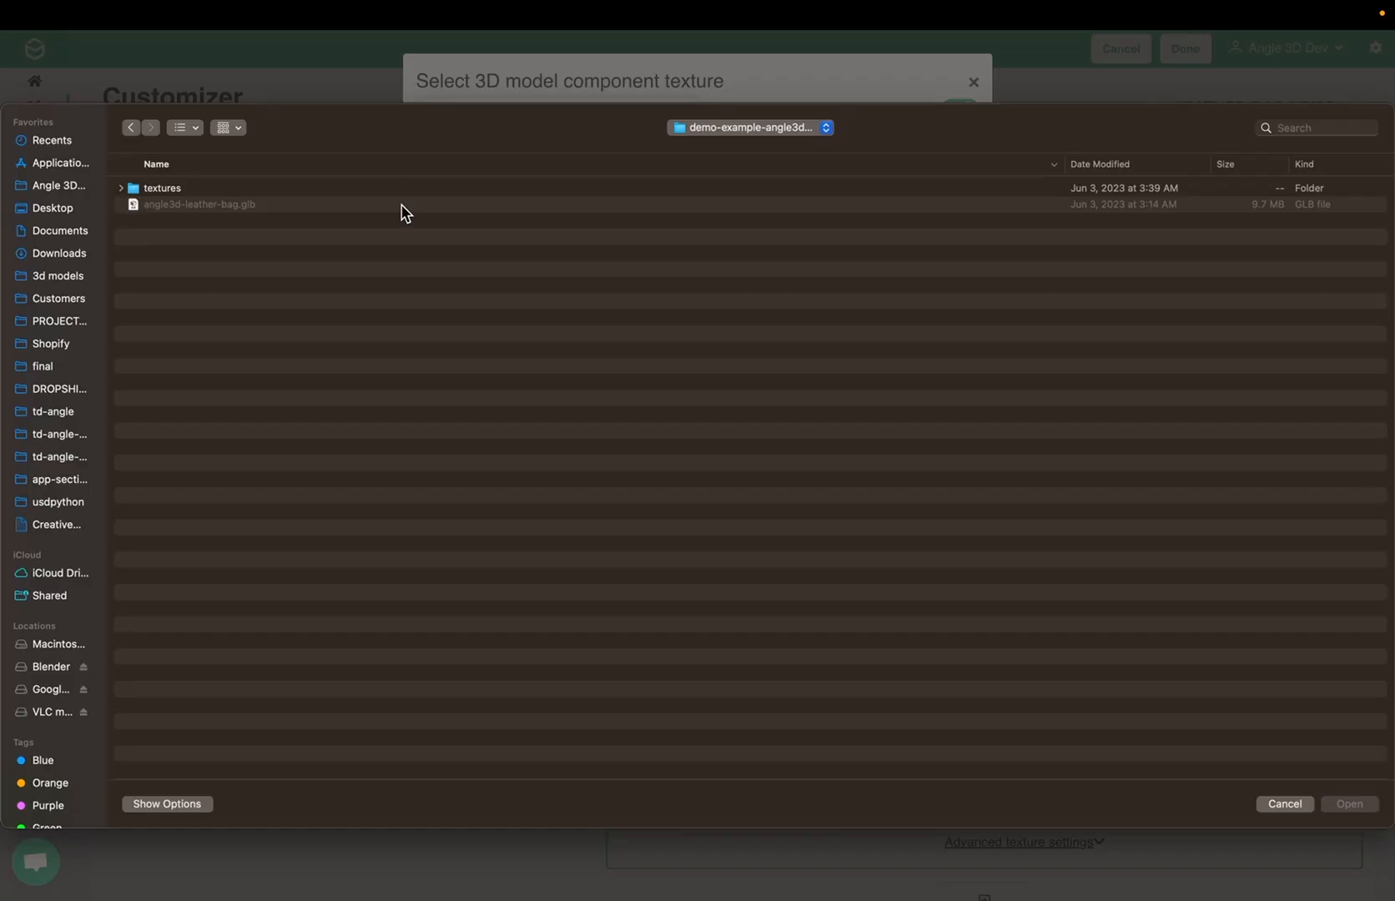
{"action": "double_click", "coordinate": [225, 188]}
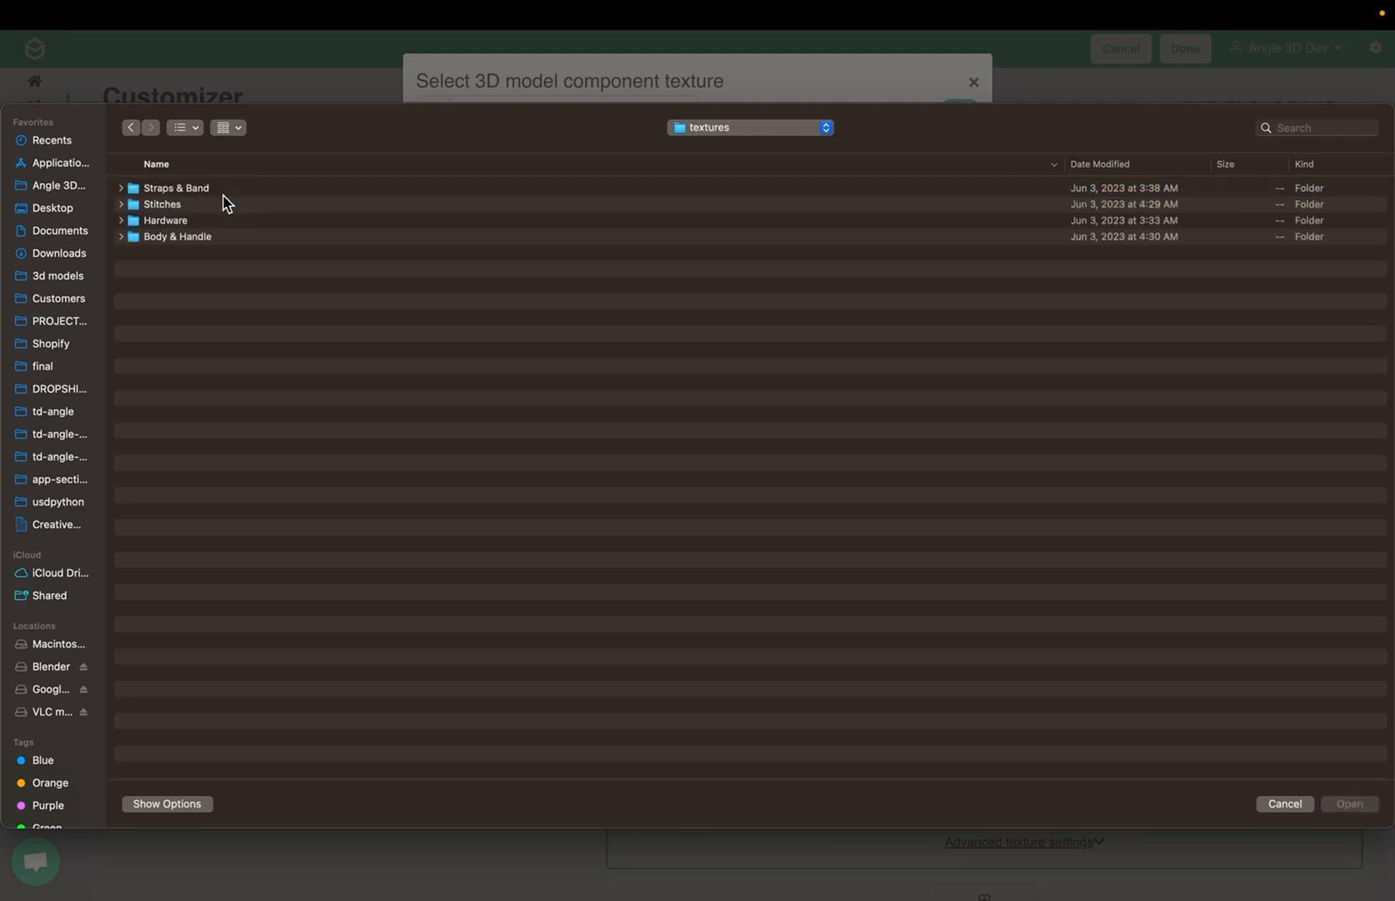
{"action": "double_click", "coordinate": [157, 237]}
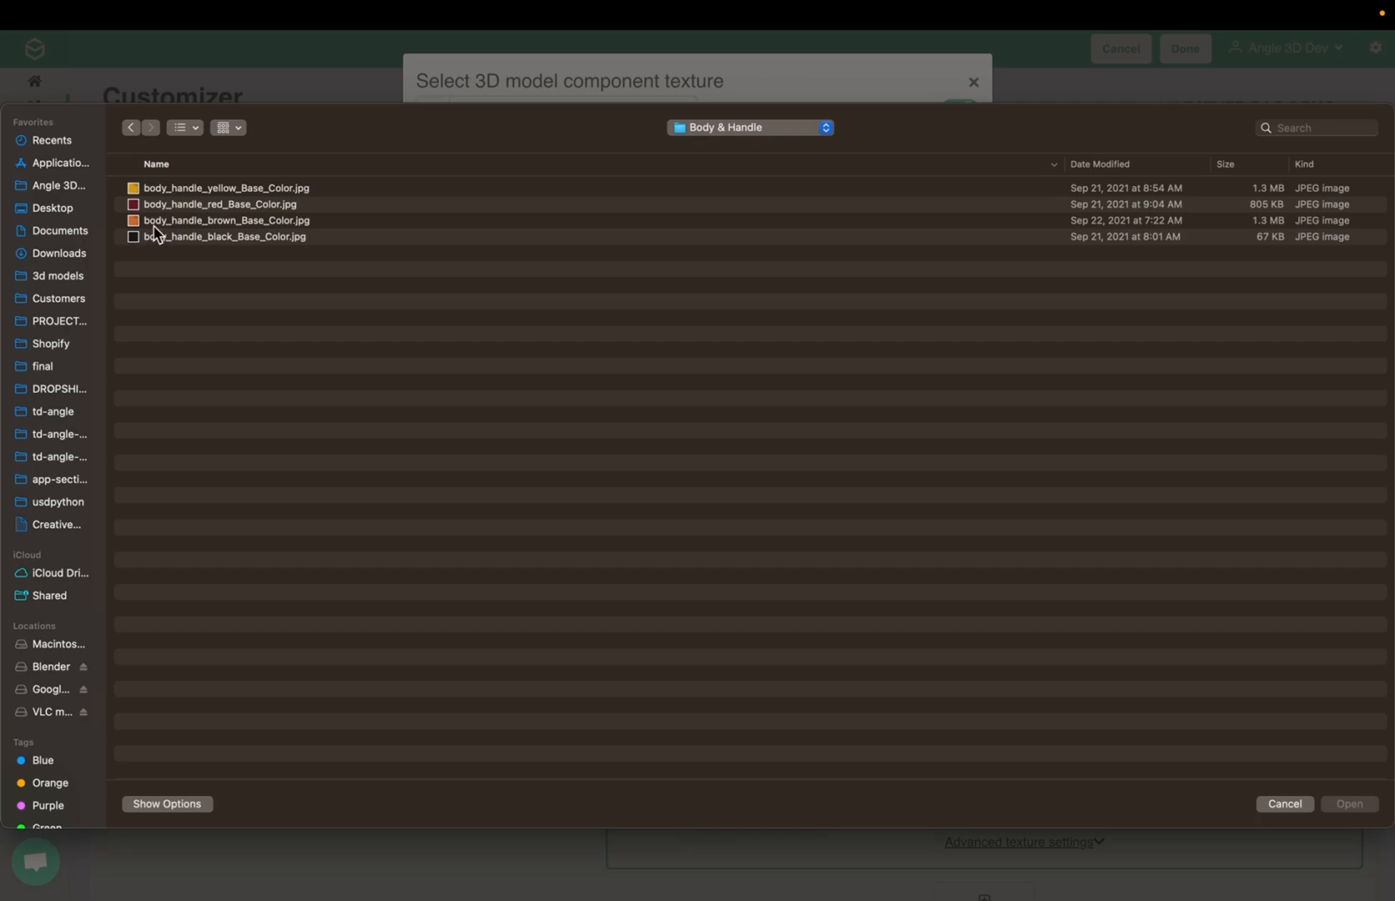
{"action": "left_click", "coordinate": [154, 224]}
{"action": "double_click", "coordinate": [153, 225]}
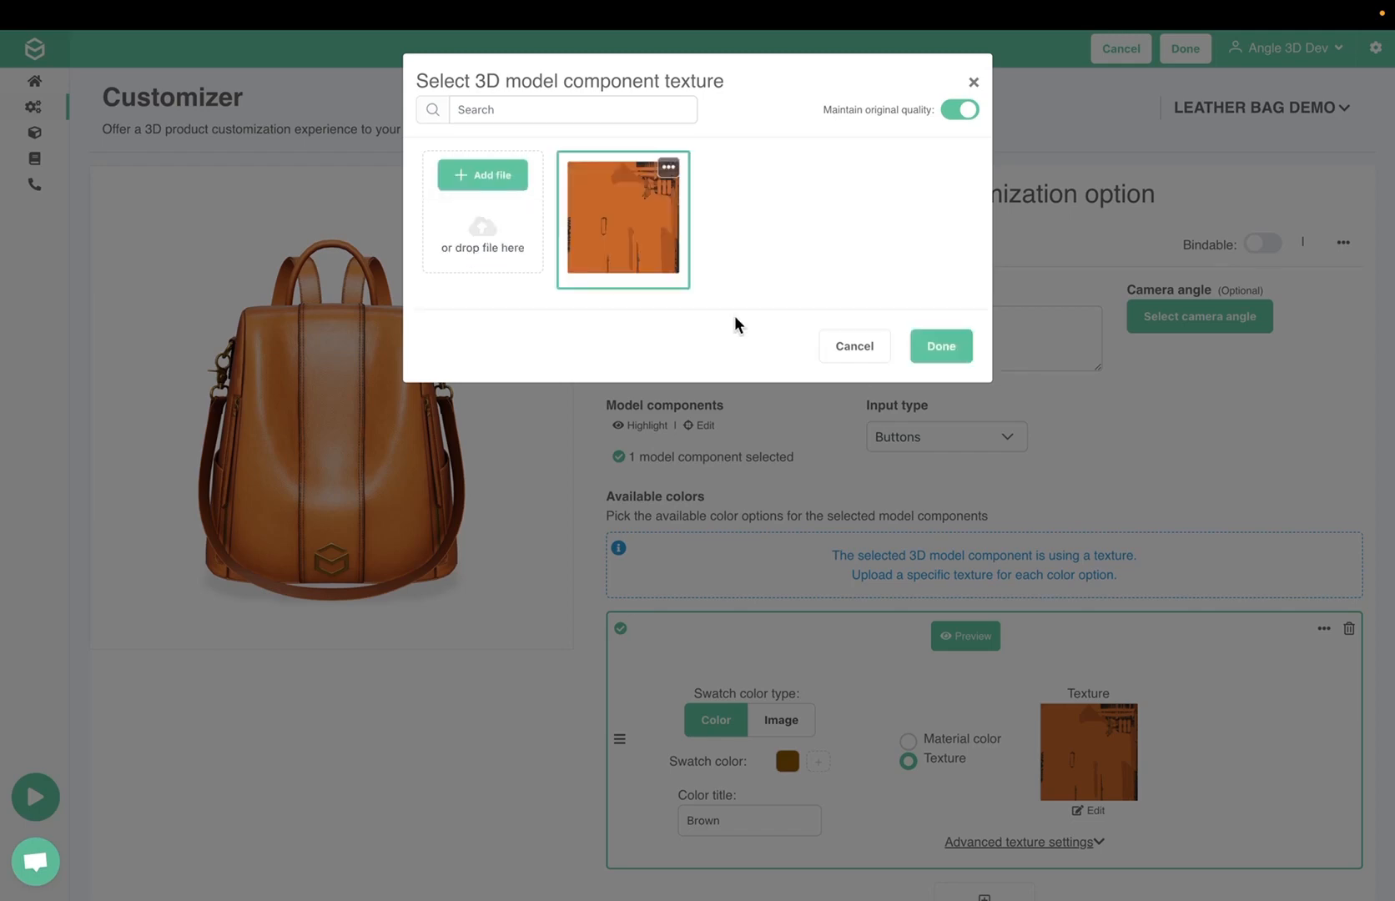
{"action": "left_click", "coordinate": [935, 349]}
{"action": "left_click", "coordinate": [930, 351]}
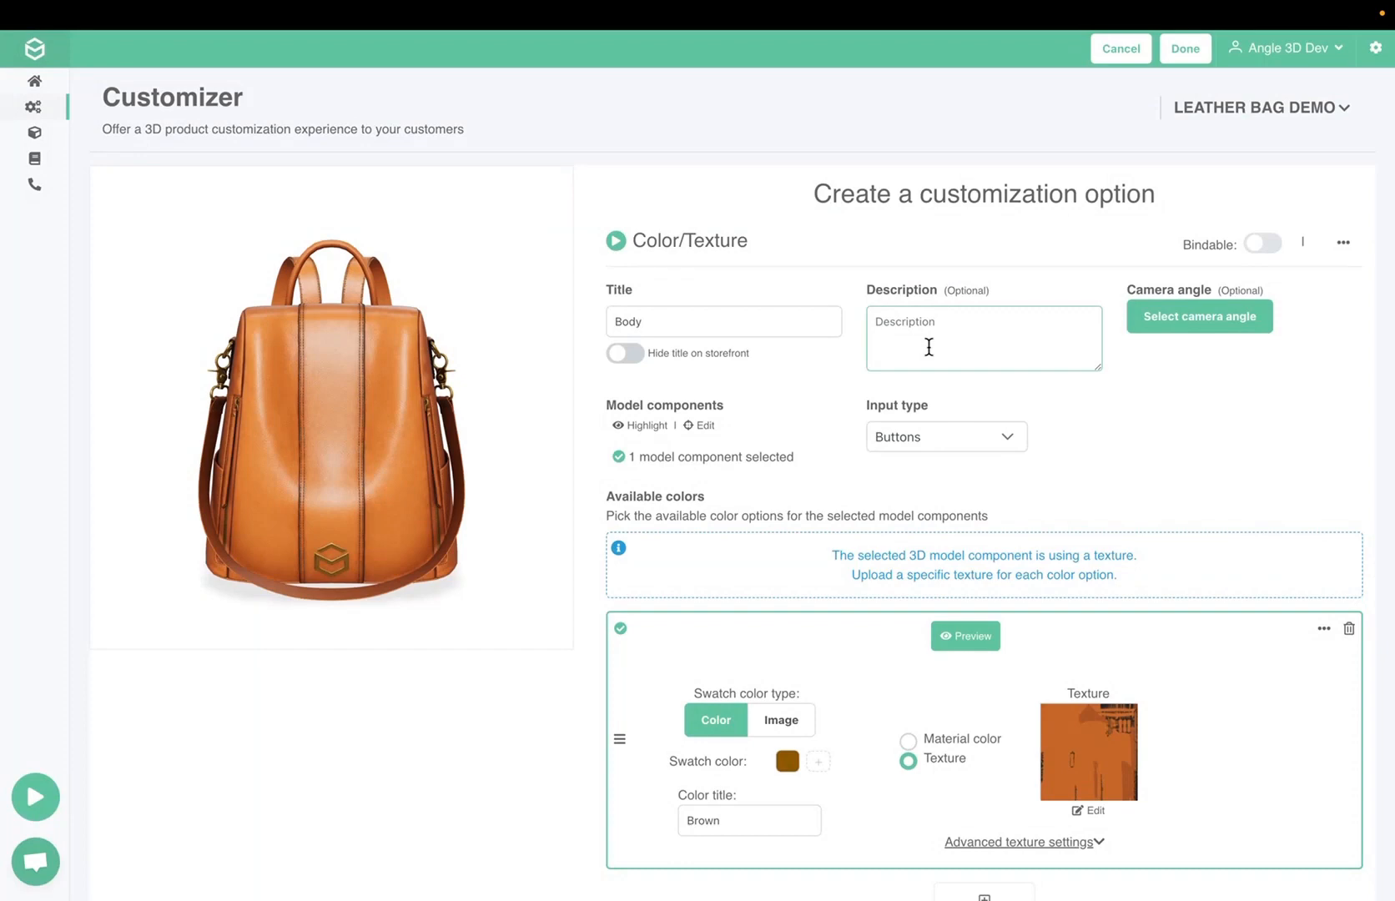
Add a second color option titled "Burgundy" with the swatch color #961313
{"action": "scroll", "coordinate": [929, 350], "scroll_direction": "down", "scroll_amount": 3}
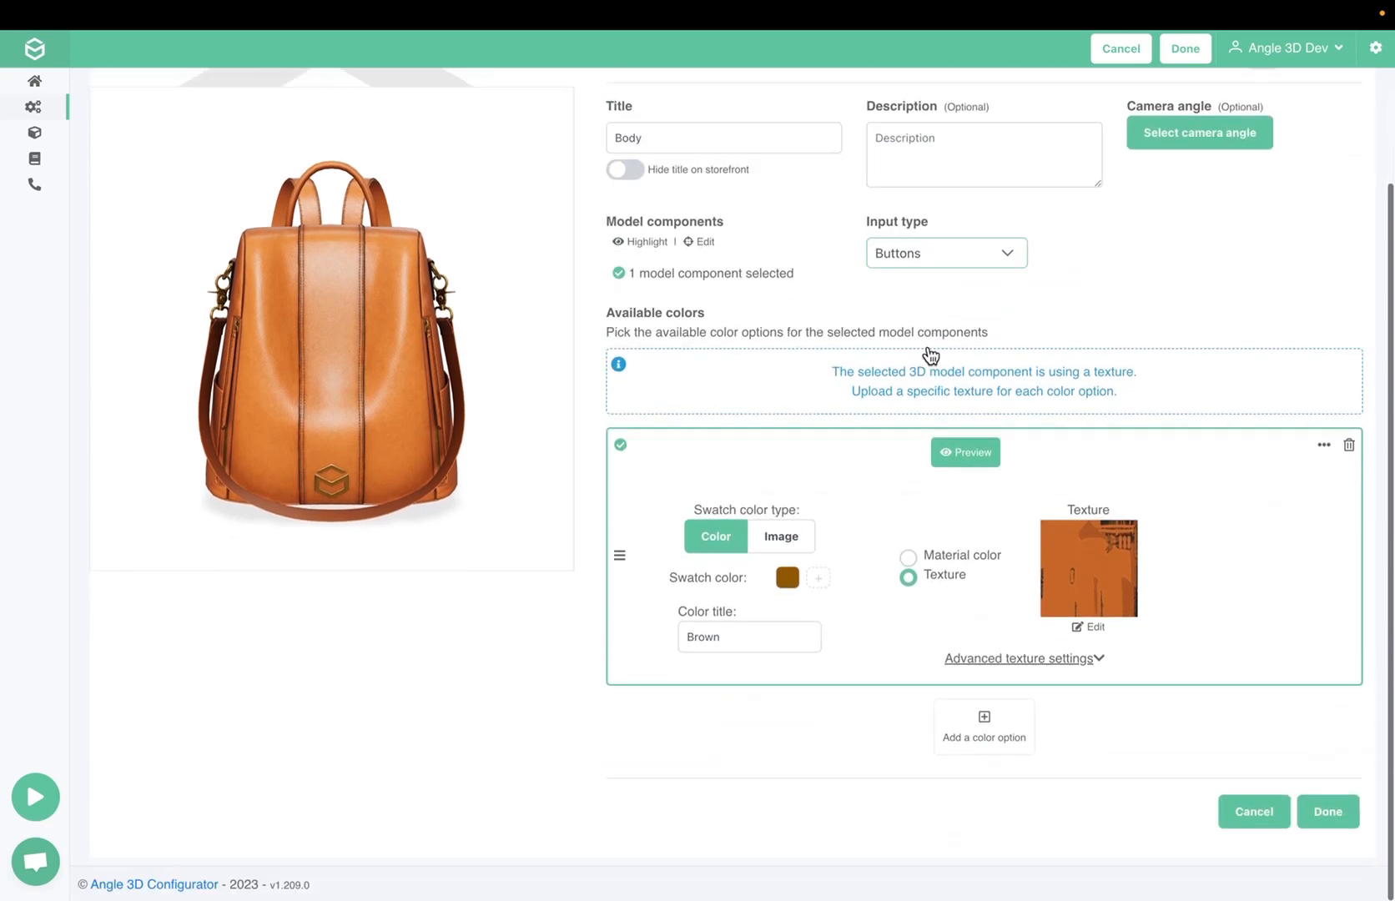
{"action": "left_click", "coordinate": [1017, 751]}
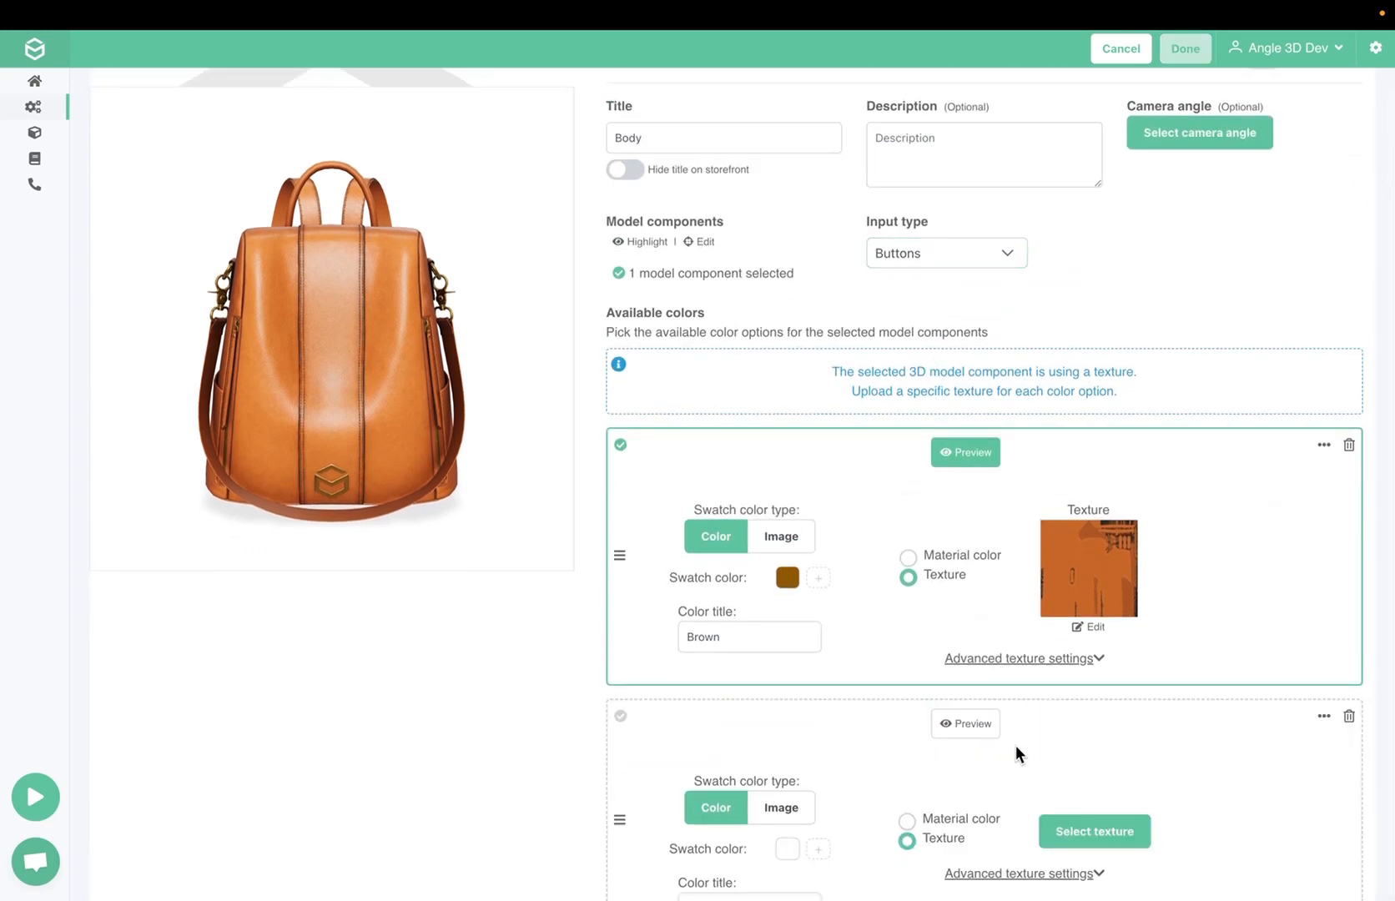
{"action": "scroll", "coordinate": [1015, 746], "scroll_direction": "down", "scroll_amount": 2}
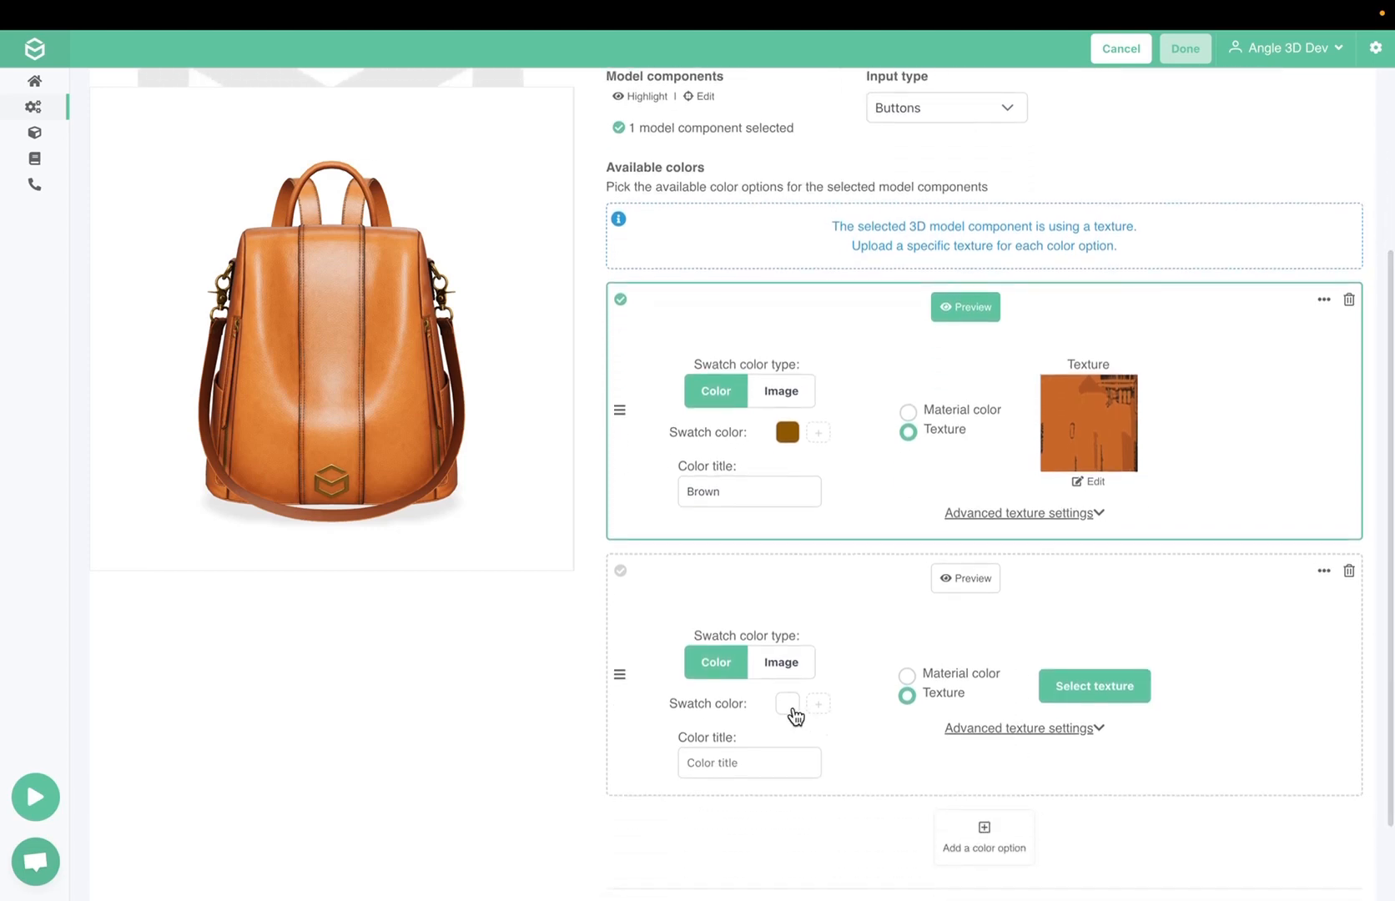
{"action": "left_click", "coordinate": [788, 703]}
{"action": "left_click", "coordinate": [969, 531]}
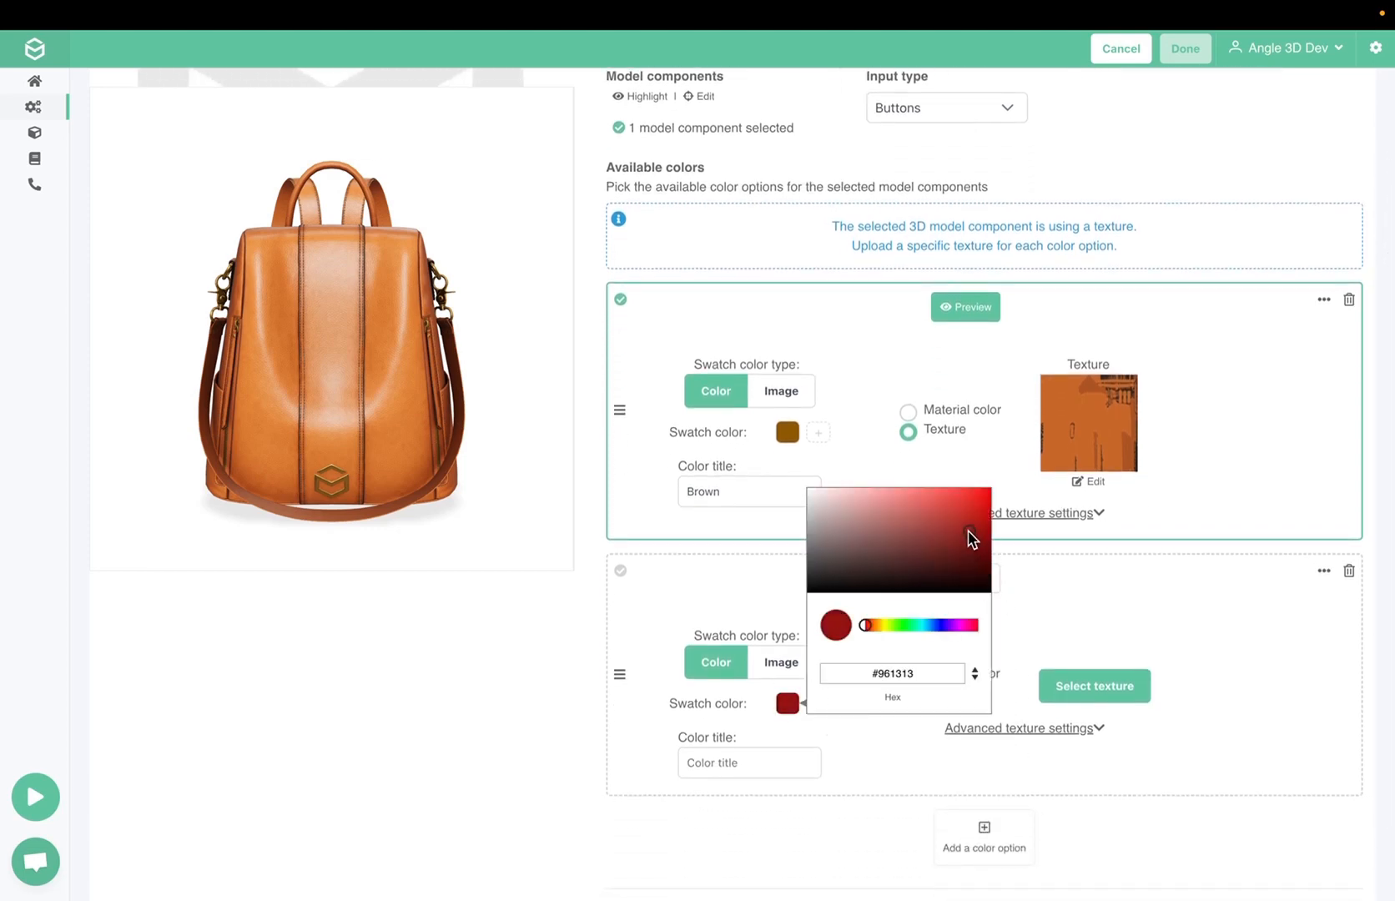
{"action": "left_click", "coordinate": [757, 757]}
{"action": "type", "text": "Burgundy"}
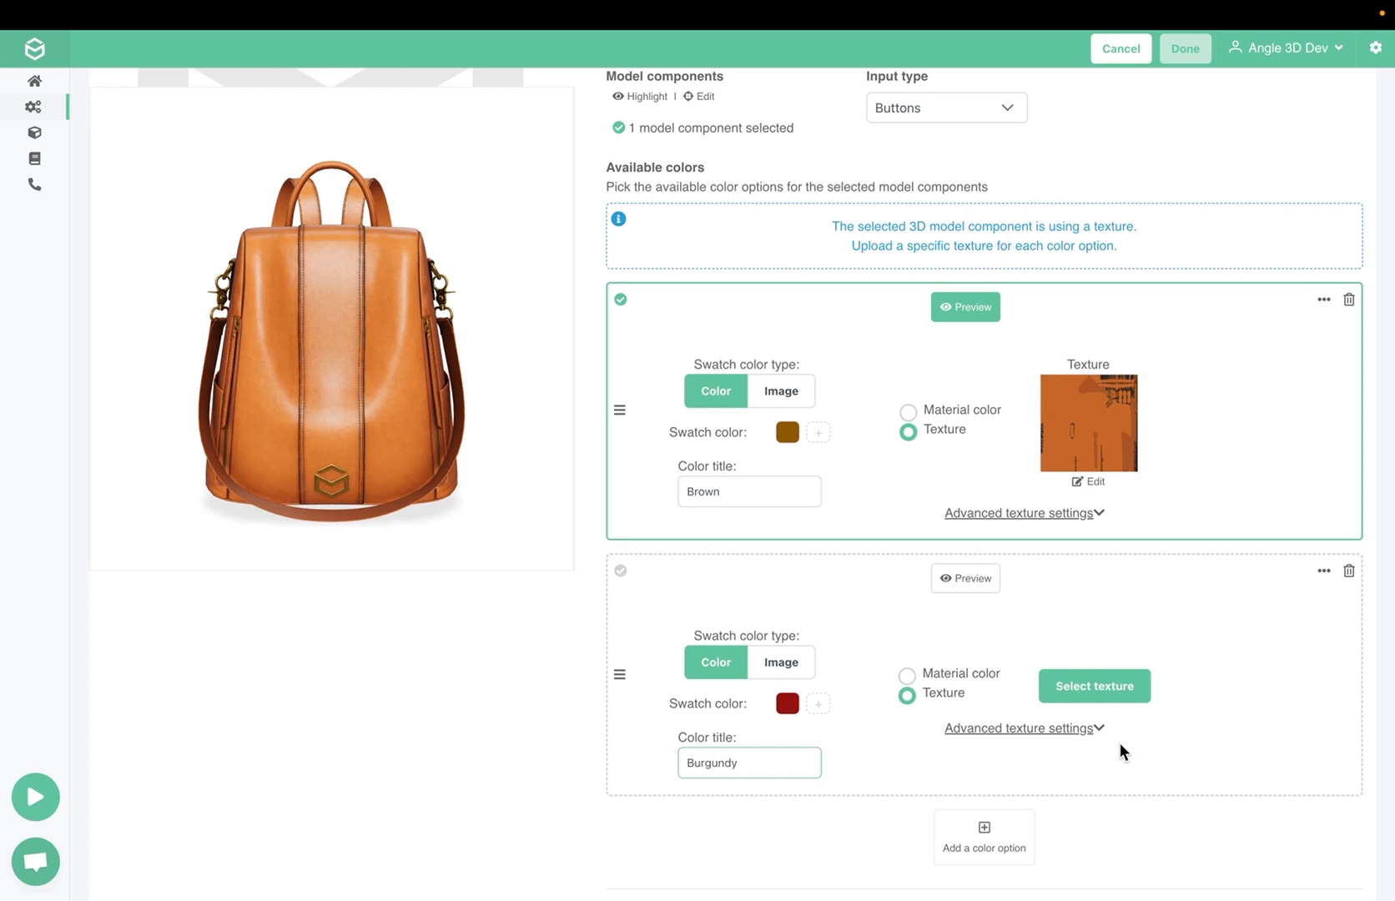
Upload body_handle_red_Base_Color.jpg and assign it as the Burgundy option's texture
{"action": "left_click", "coordinate": [1093, 683]}
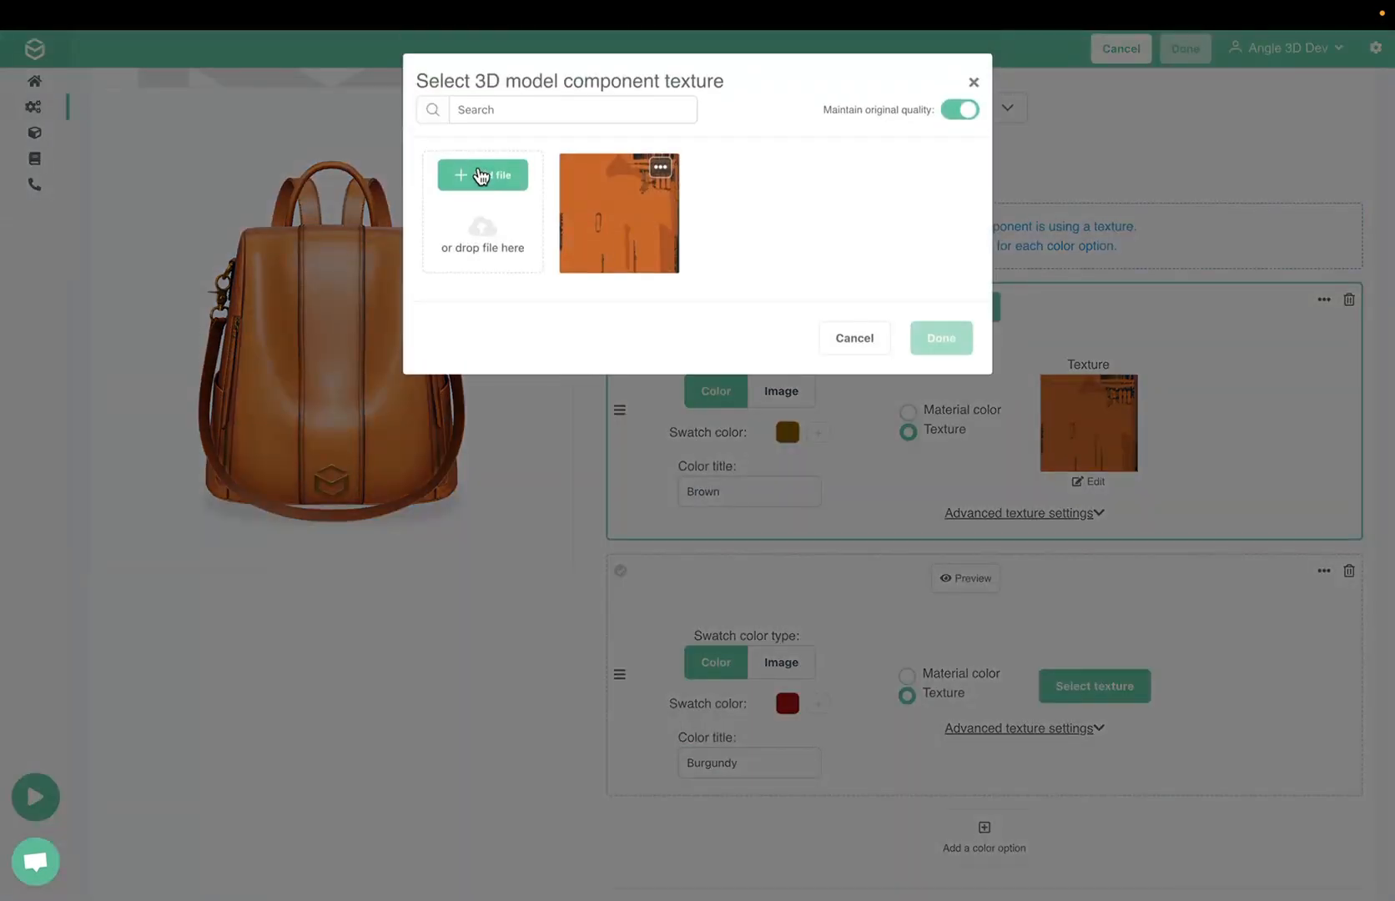
{"action": "left_click", "coordinate": [483, 174]}
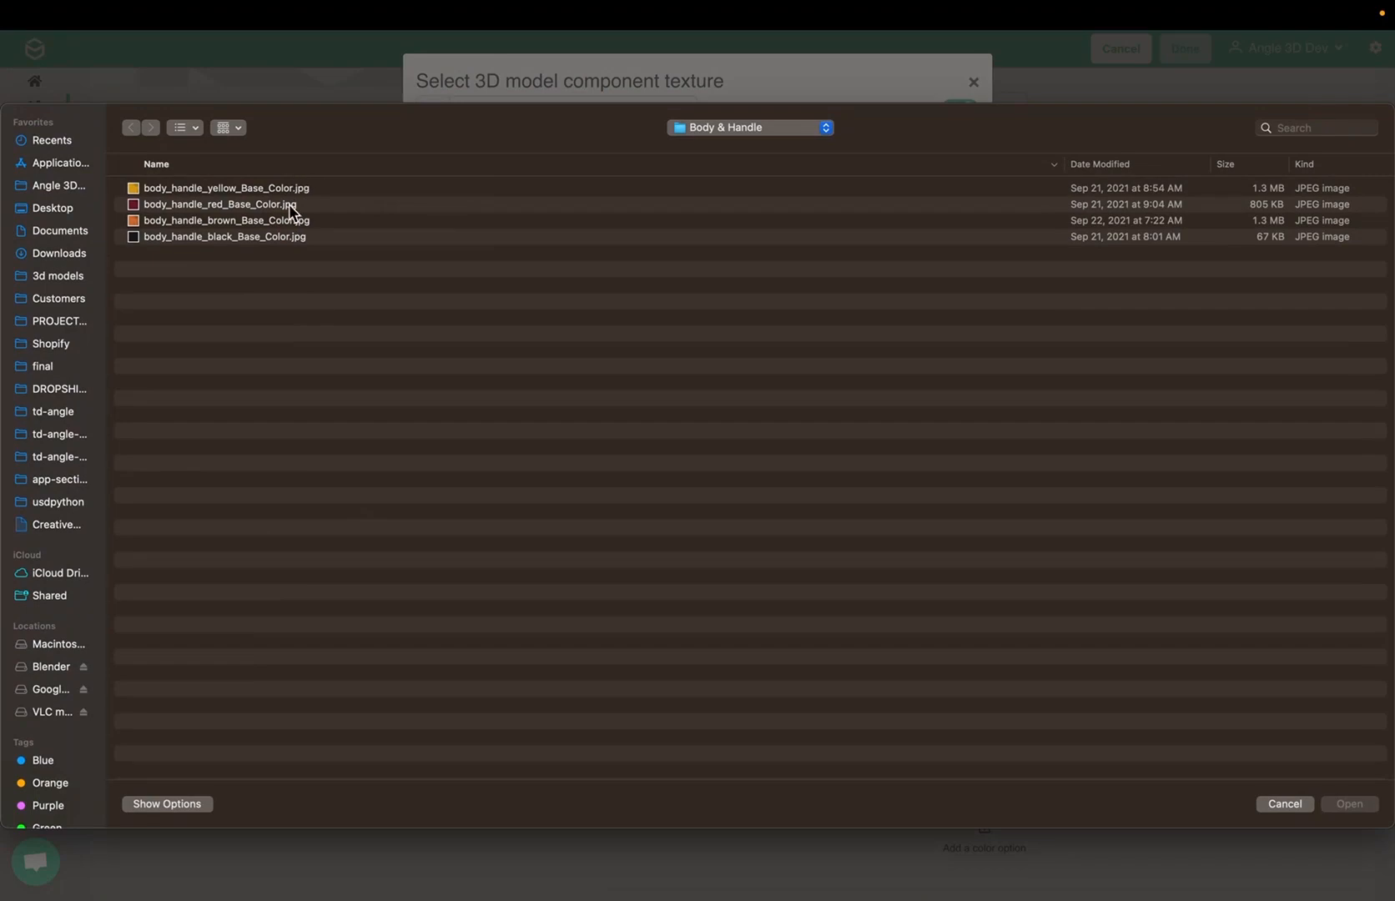
{"action": "double_click", "coordinate": [289, 203]}
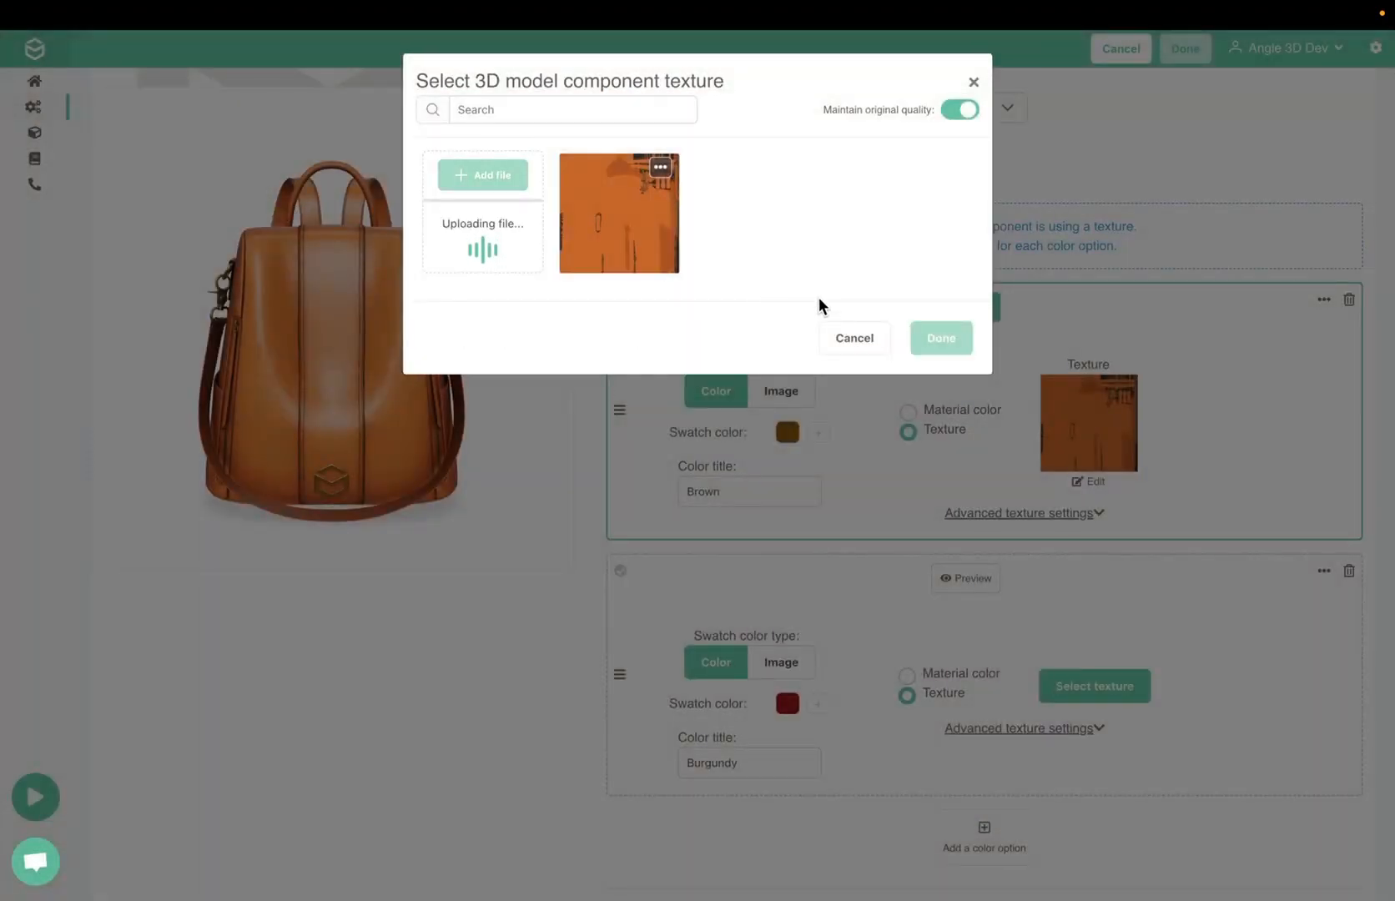
{"action": "left_click", "coordinate": [960, 346]}
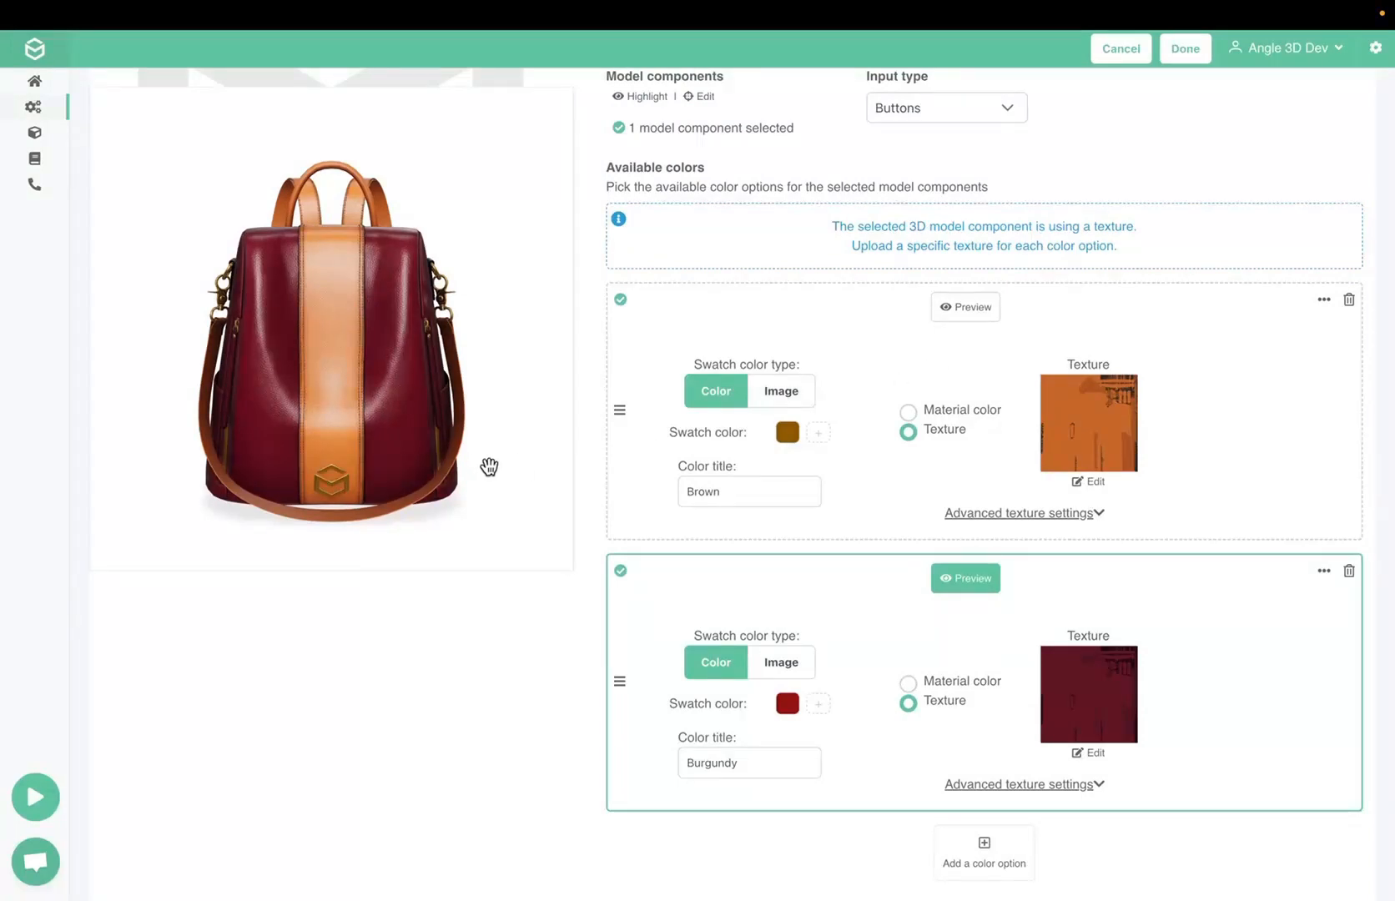
{"action": "mouse_move", "coordinate": [489, 467]}
{"action": "left_mouse_down"}
{"action": "mouse_move", "coordinate": [302, 470]}
{"action": "mouse_move", "coordinate": [482, 446]}
{"action": "left_mouse_up"}
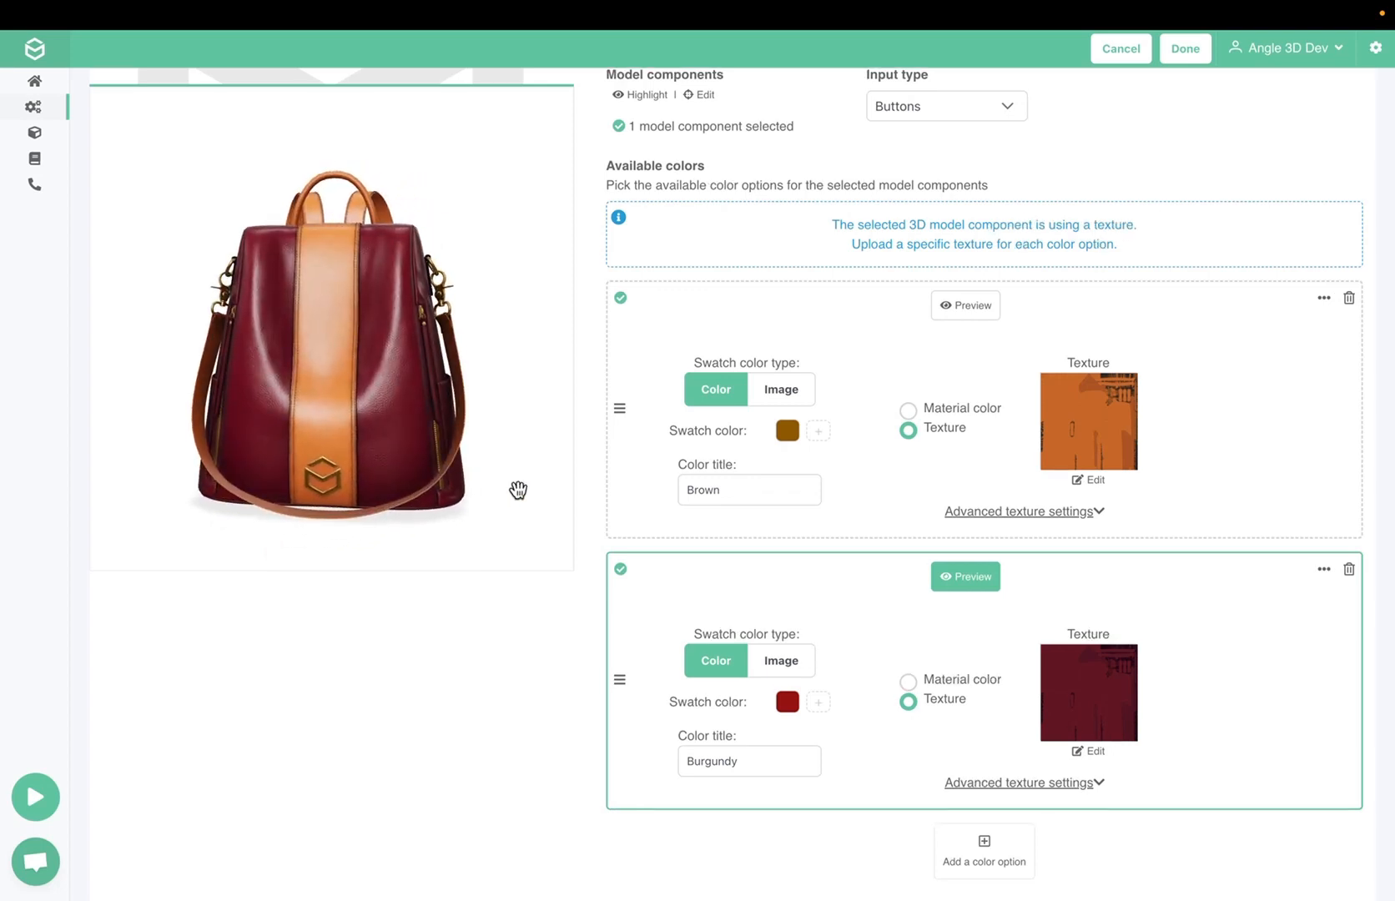
Add a third color option titled "Black" with the swatch color #000000
{"action": "scroll", "coordinate": [920, 687], "scroll_direction": "down", "scroll_amount": 2}
{"action": "left_click", "coordinate": [997, 724]}
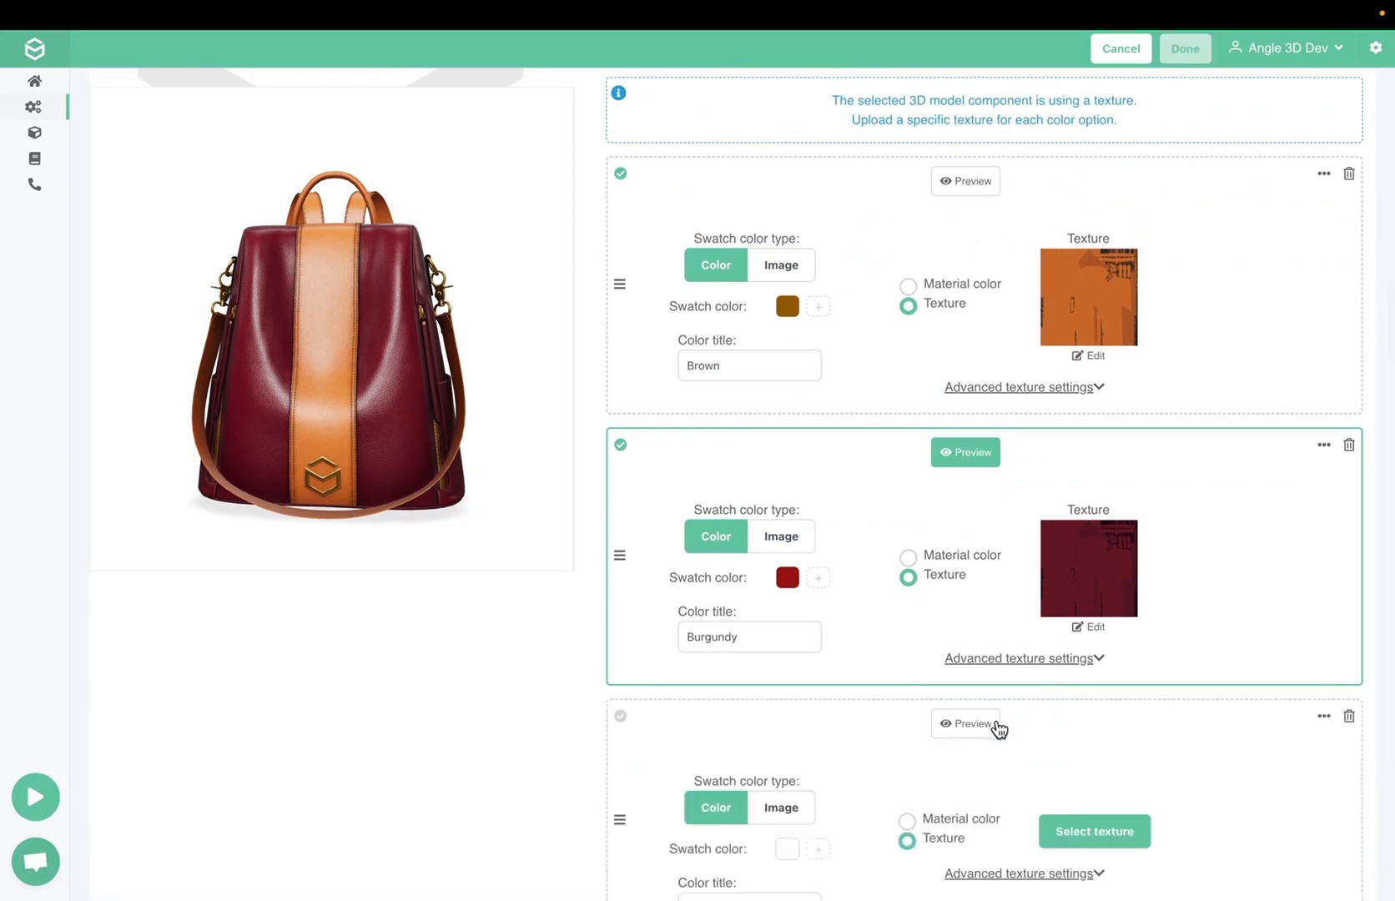
{"action": "scroll", "coordinate": [997, 728], "scroll_direction": "down", "scroll_amount": 3}
{"action": "left_click", "coordinate": [787, 631]}
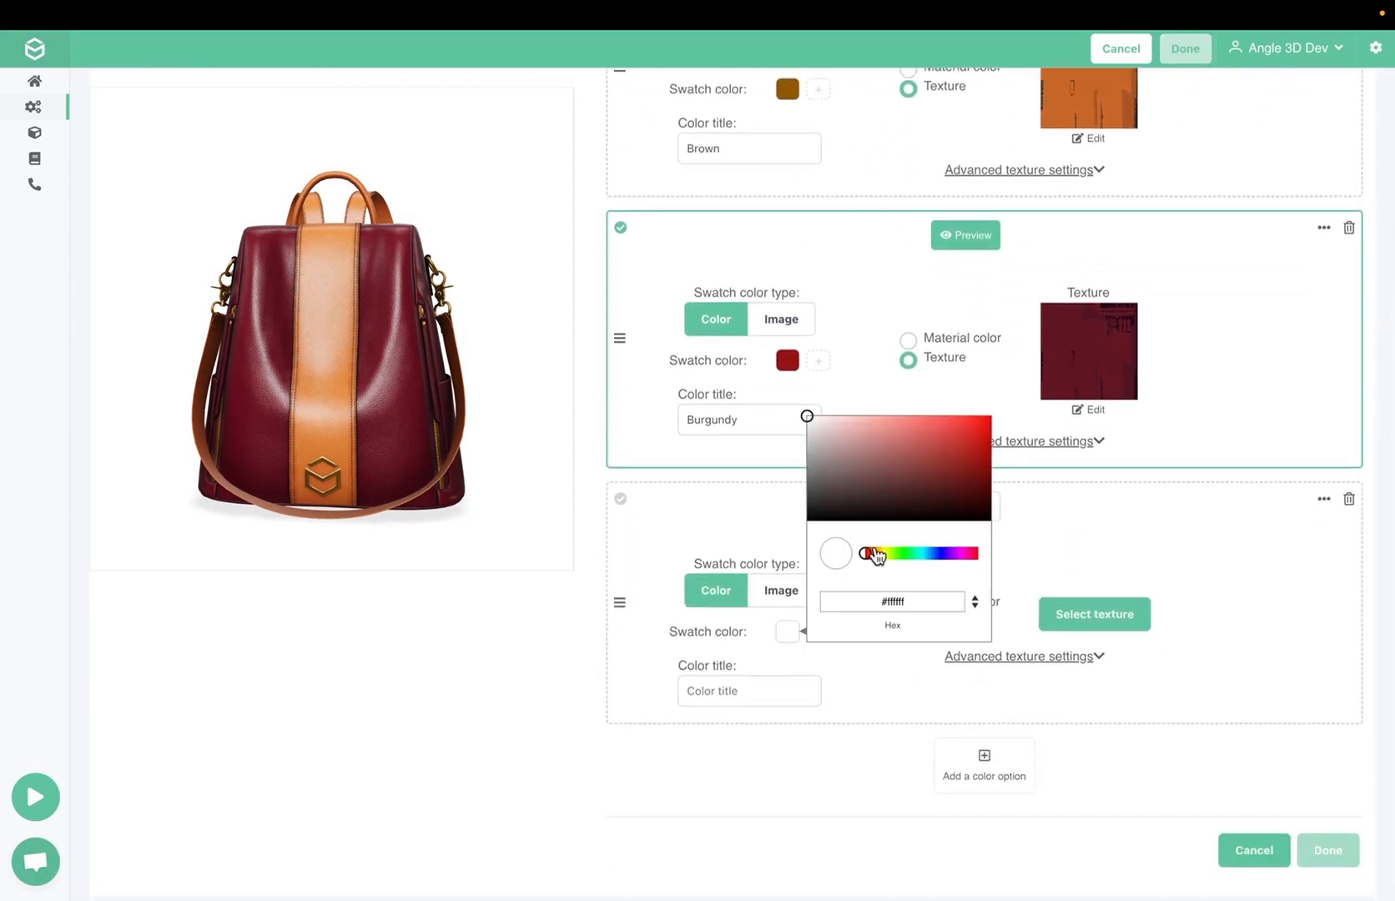
{"action": "mouse_move", "coordinate": [824, 511]}
{"action": "left_mouse_down"}
{"action": "mouse_move", "coordinate": [816, 498]}
{"action": "mouse_move", "coordinate": [776, 559]}
{"action": "left_mouse_up"}
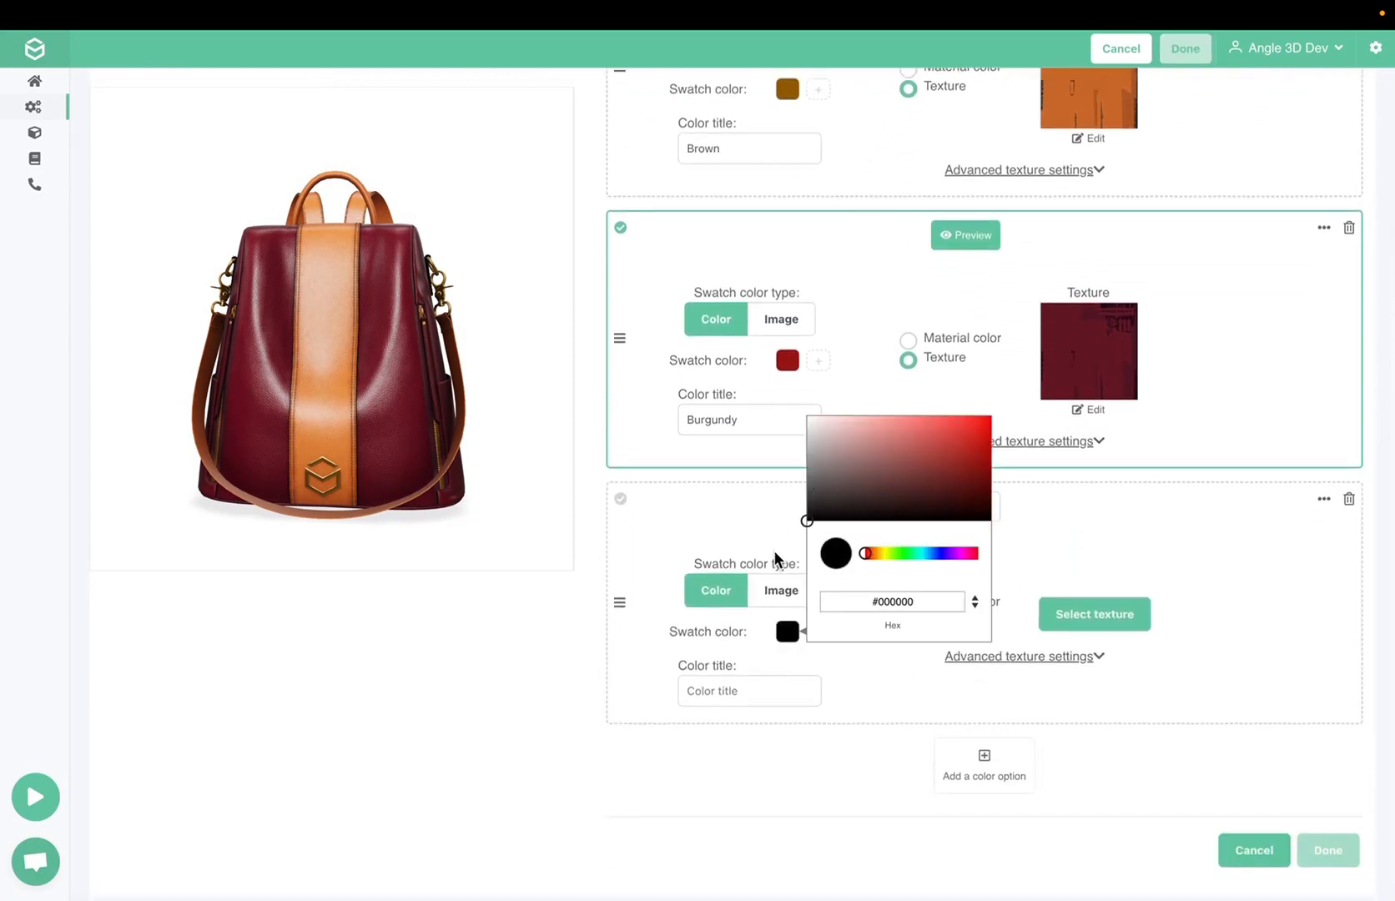
{"action": "left_click", "coordinate": [719, 693]}
{"action": "type", "text": "Bla"}
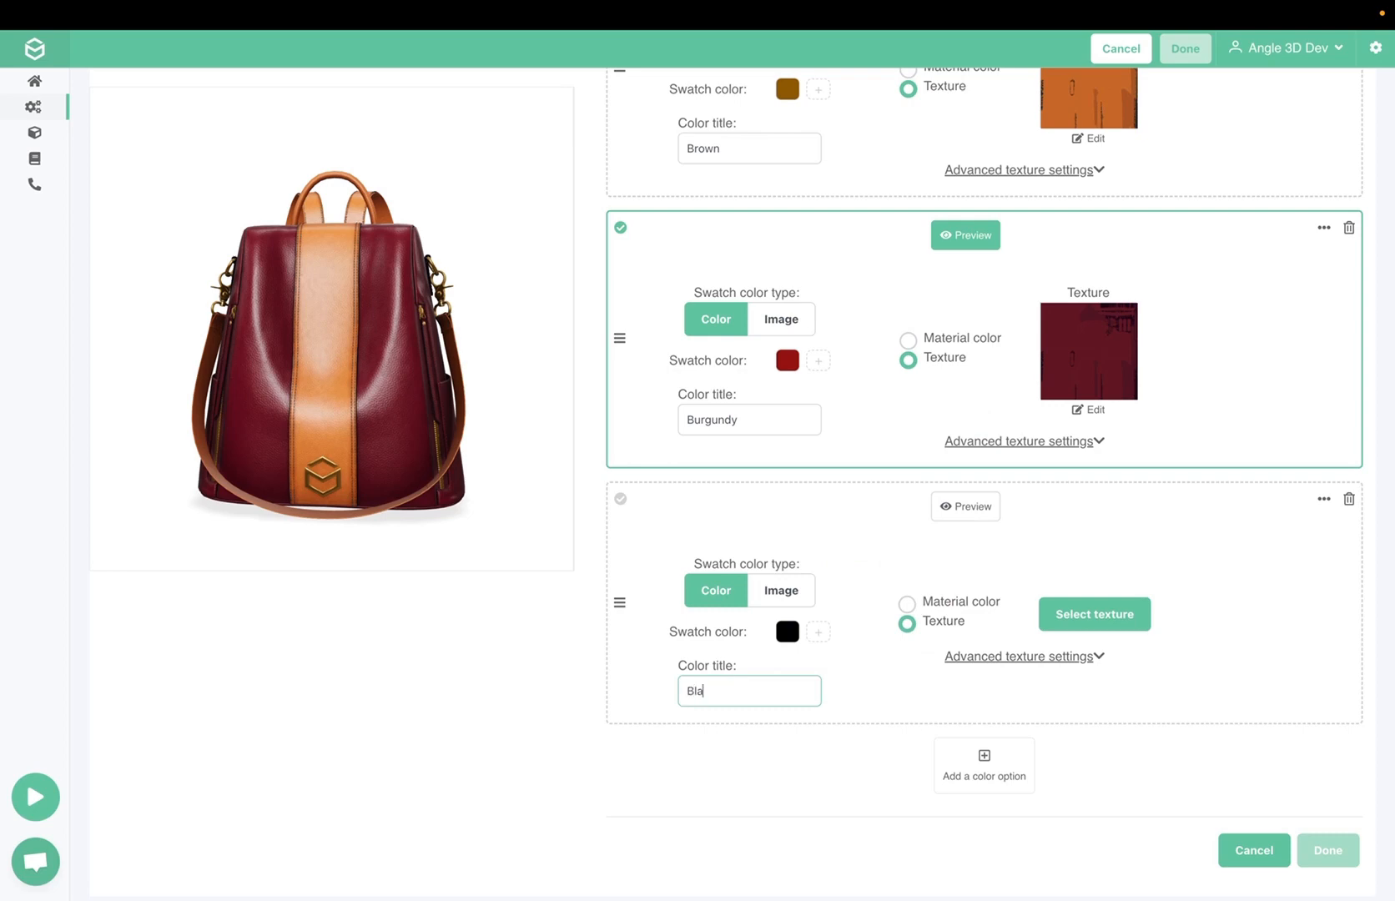
{"action": "type", "text": "ck"}
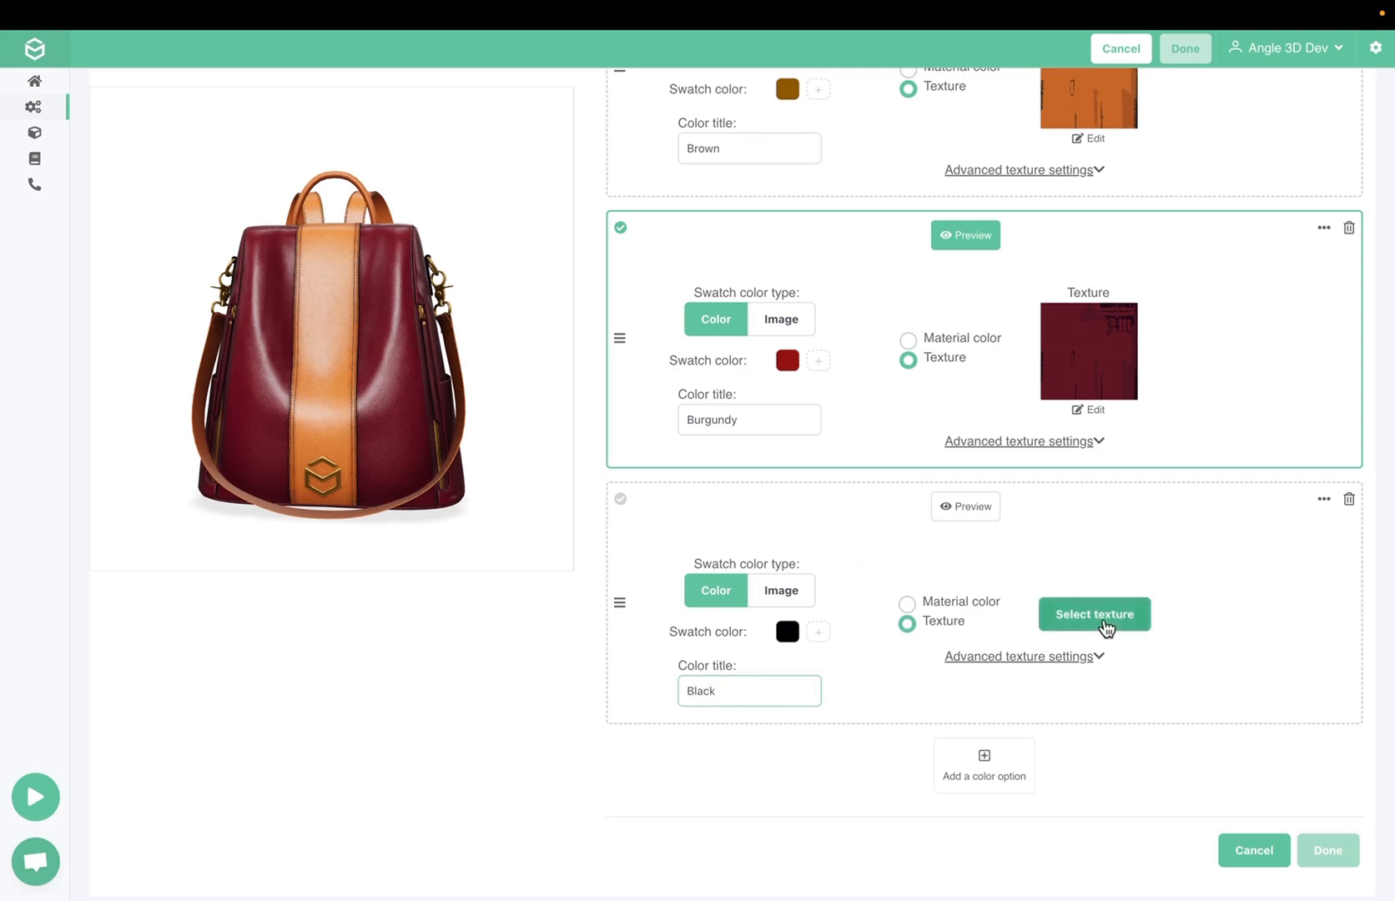
Upload body_handle_black_Base_Color.jpg and assign it as the Black option's texture
{"action": "left_click", "coordinate": [1104, 620]}
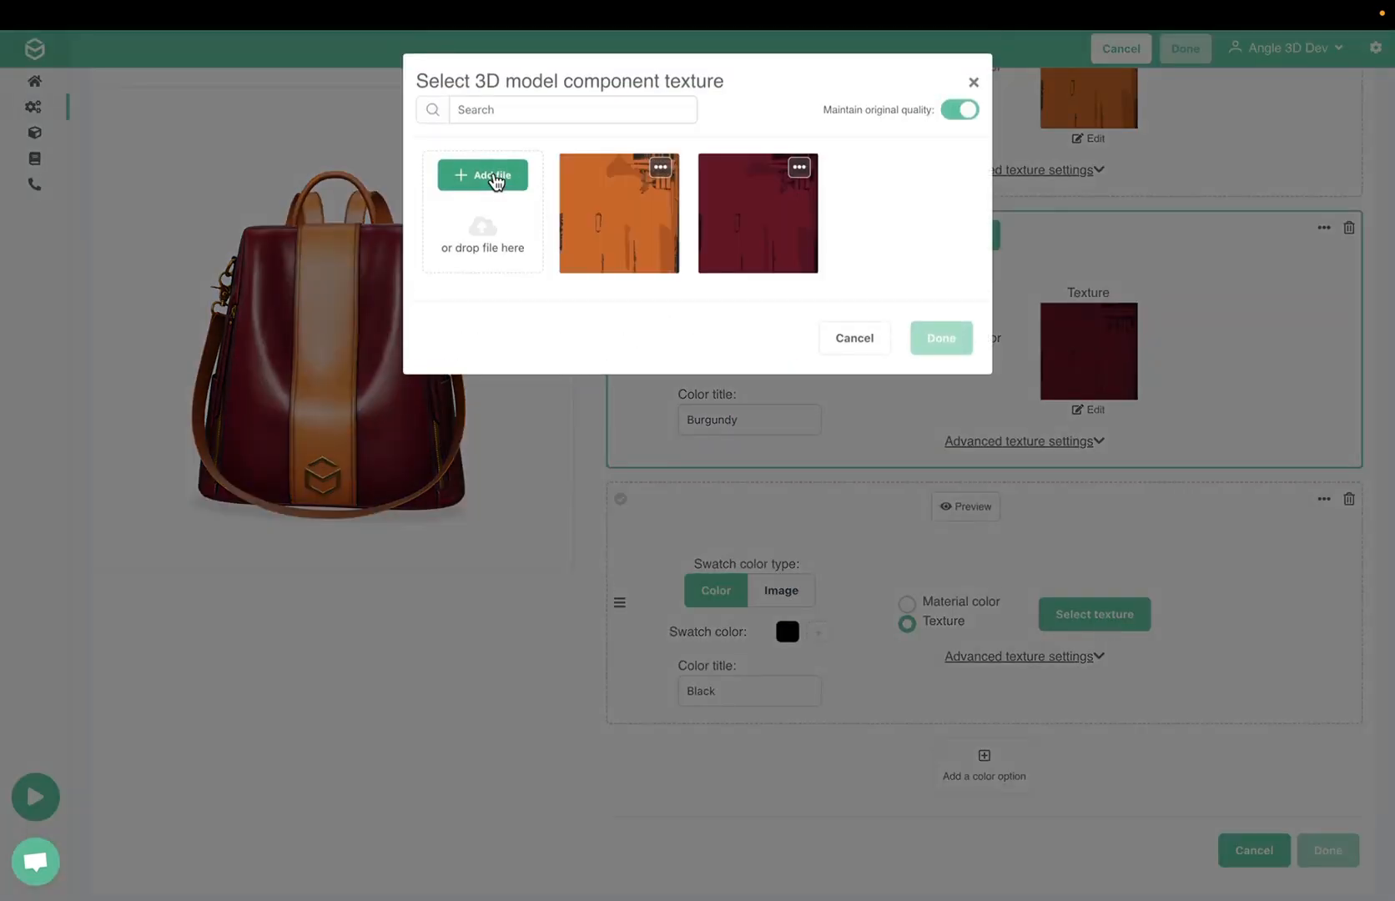
{"action": "left_click", "coordinate": [495, 180]}
{"action": "double_click", "coordinate": [288, 238]}
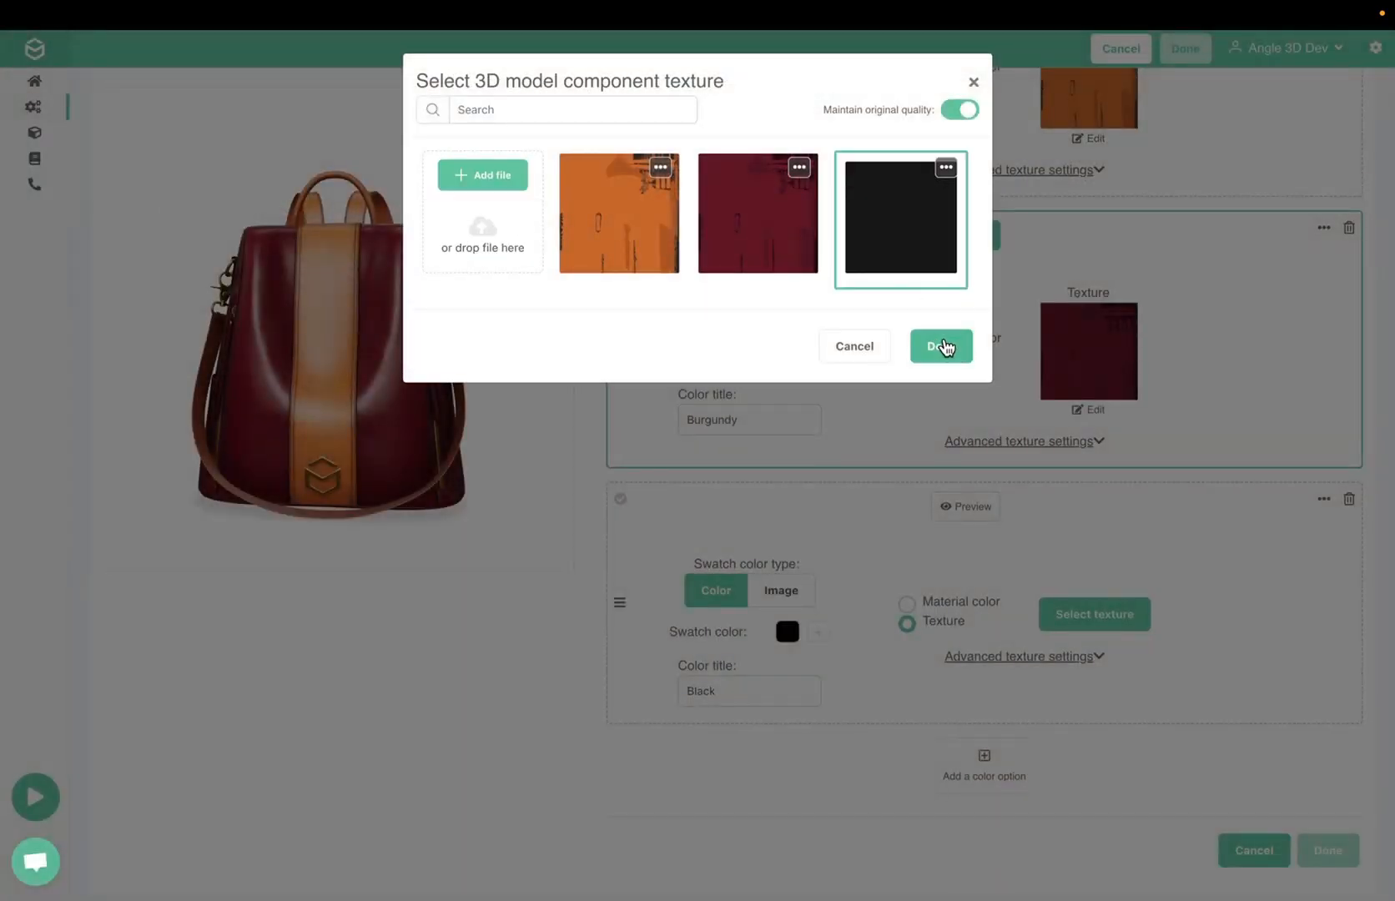
{"action": "left_click", "coordinate": [943, 347]}
Add a fourth color option titled "Yellow" with a dark yellow swatch color
{"action": "scroll", "coordinate": [1004, 736], "scroll_direction": "down", "scroll_amount": 1}
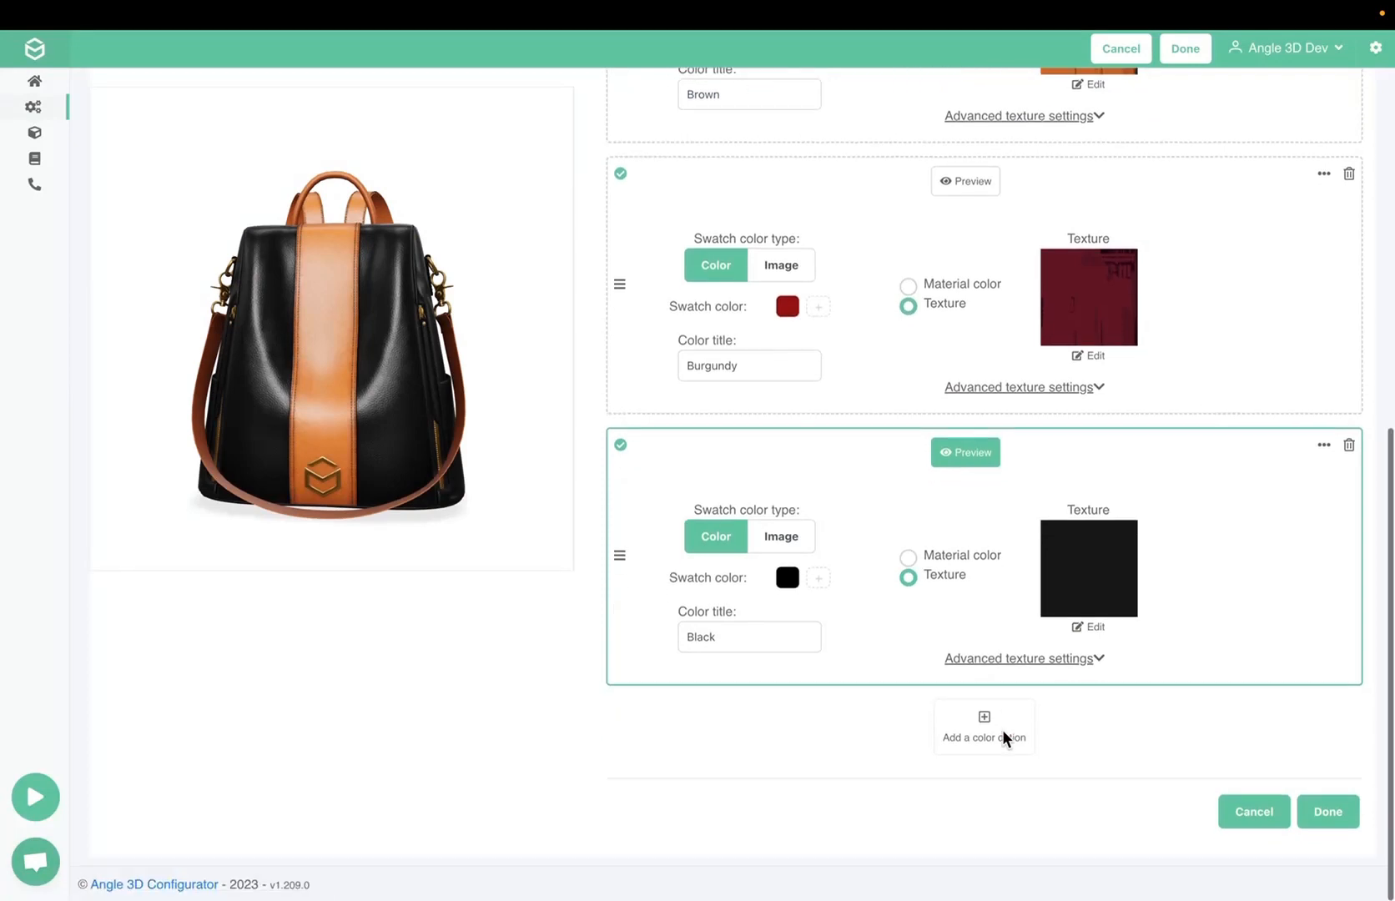
{"action": "left_click", "coordinate": [1002, 734]}
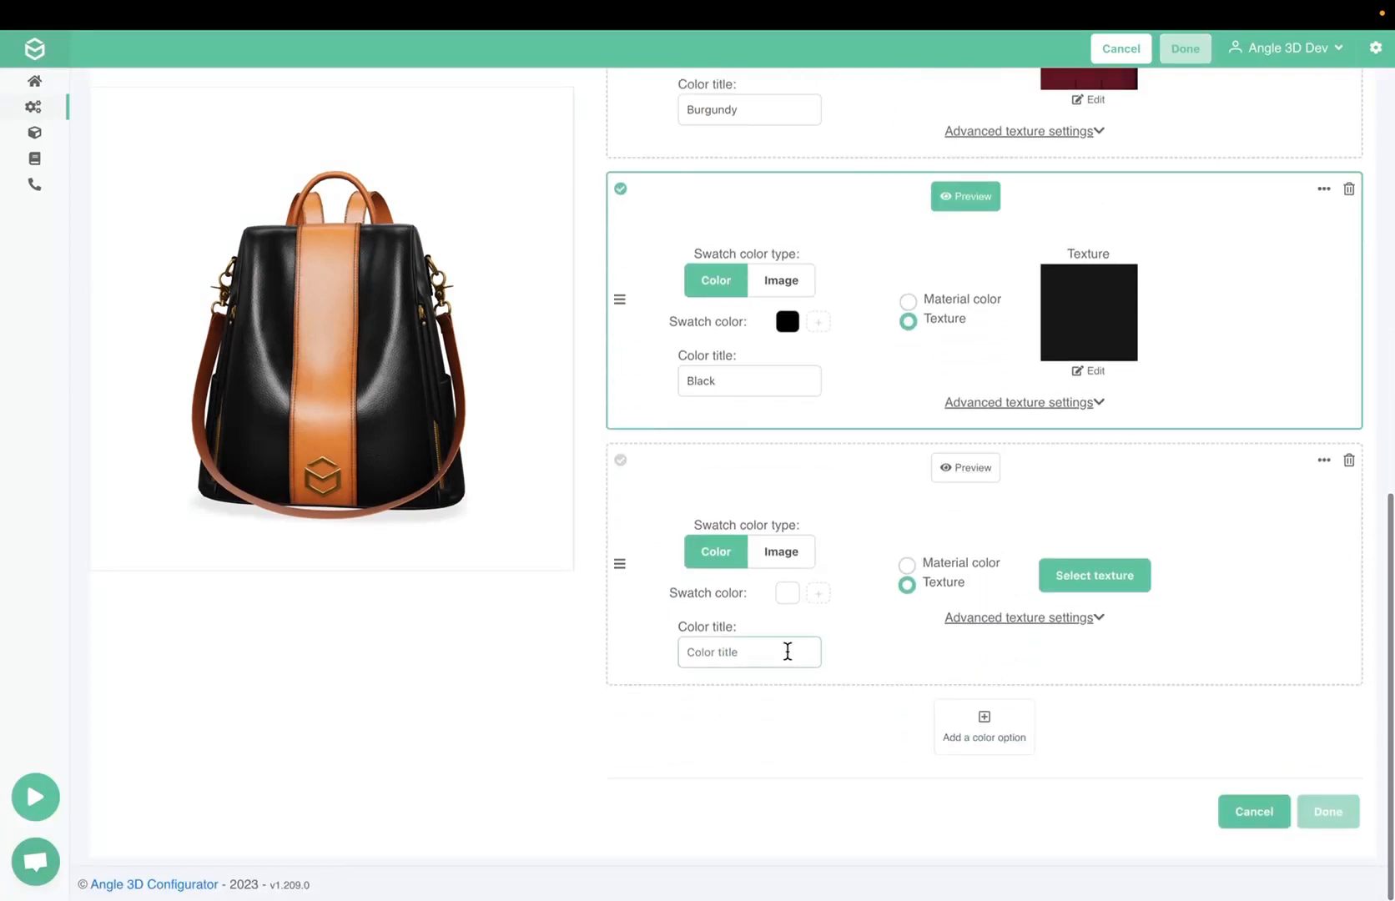
{"action": "left_click", "coordinate": [787, 593]}
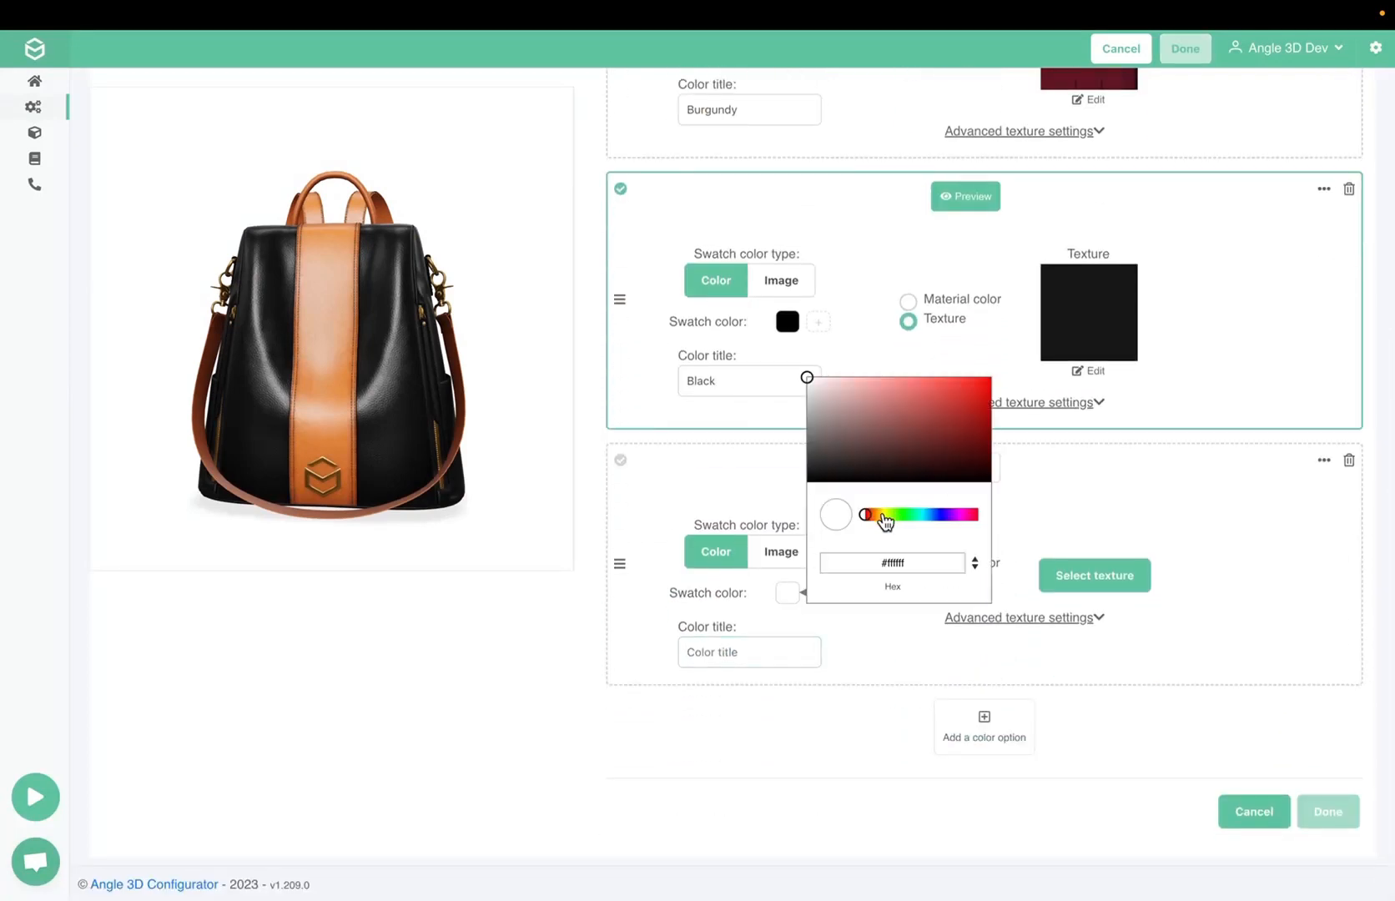
{"action": "left_click", "coordinate": [882, 514]}
{"action": "left_click_drag", "start_coordinate": [981, 410], "coordinate": [1013, 407]}
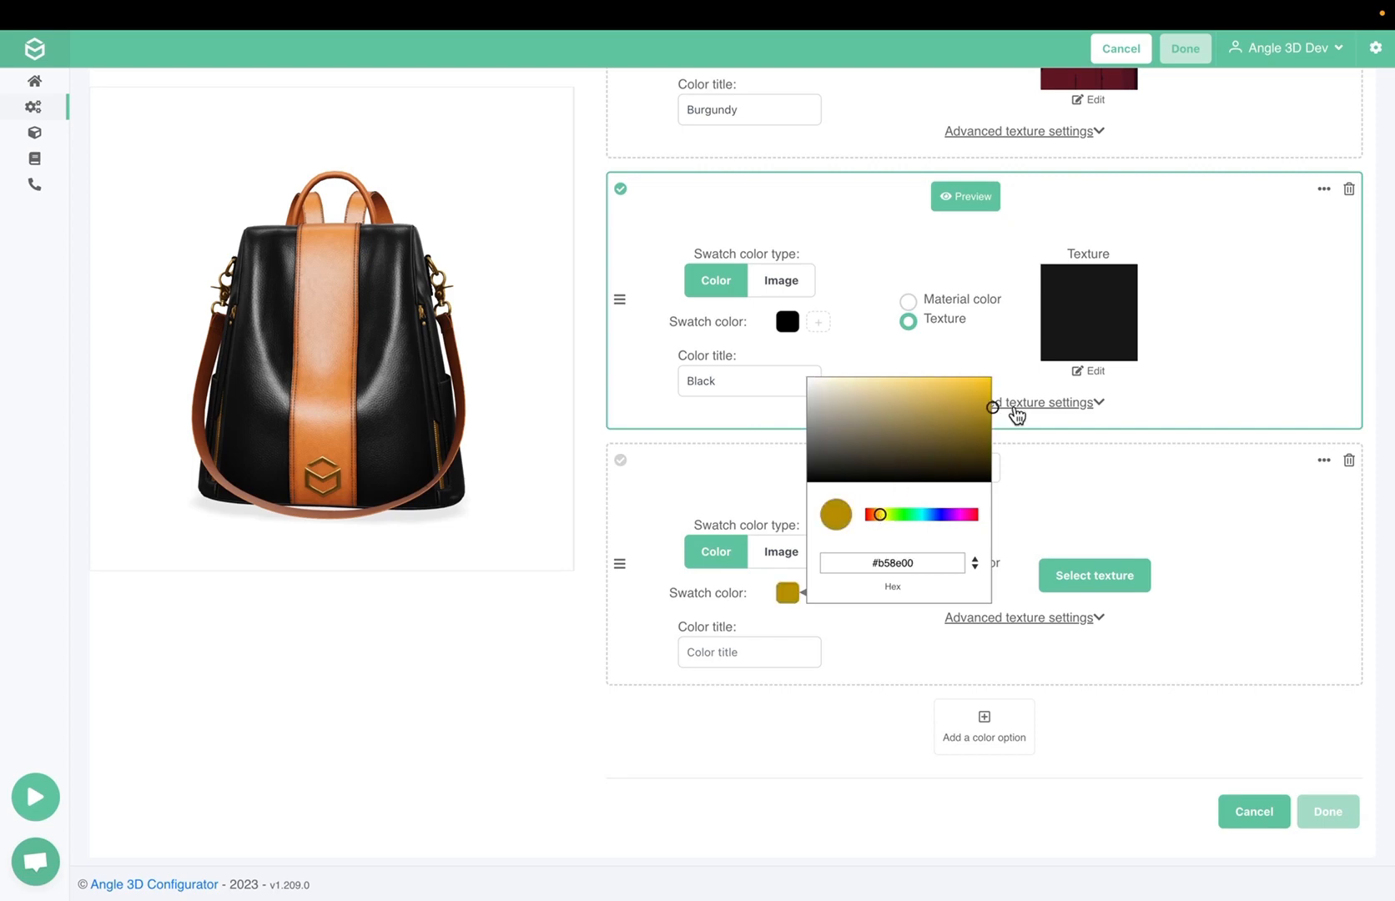
{"action": "left_click", "coordinate": [758, 654]}
{"action": "type", "text": "Yellow"}
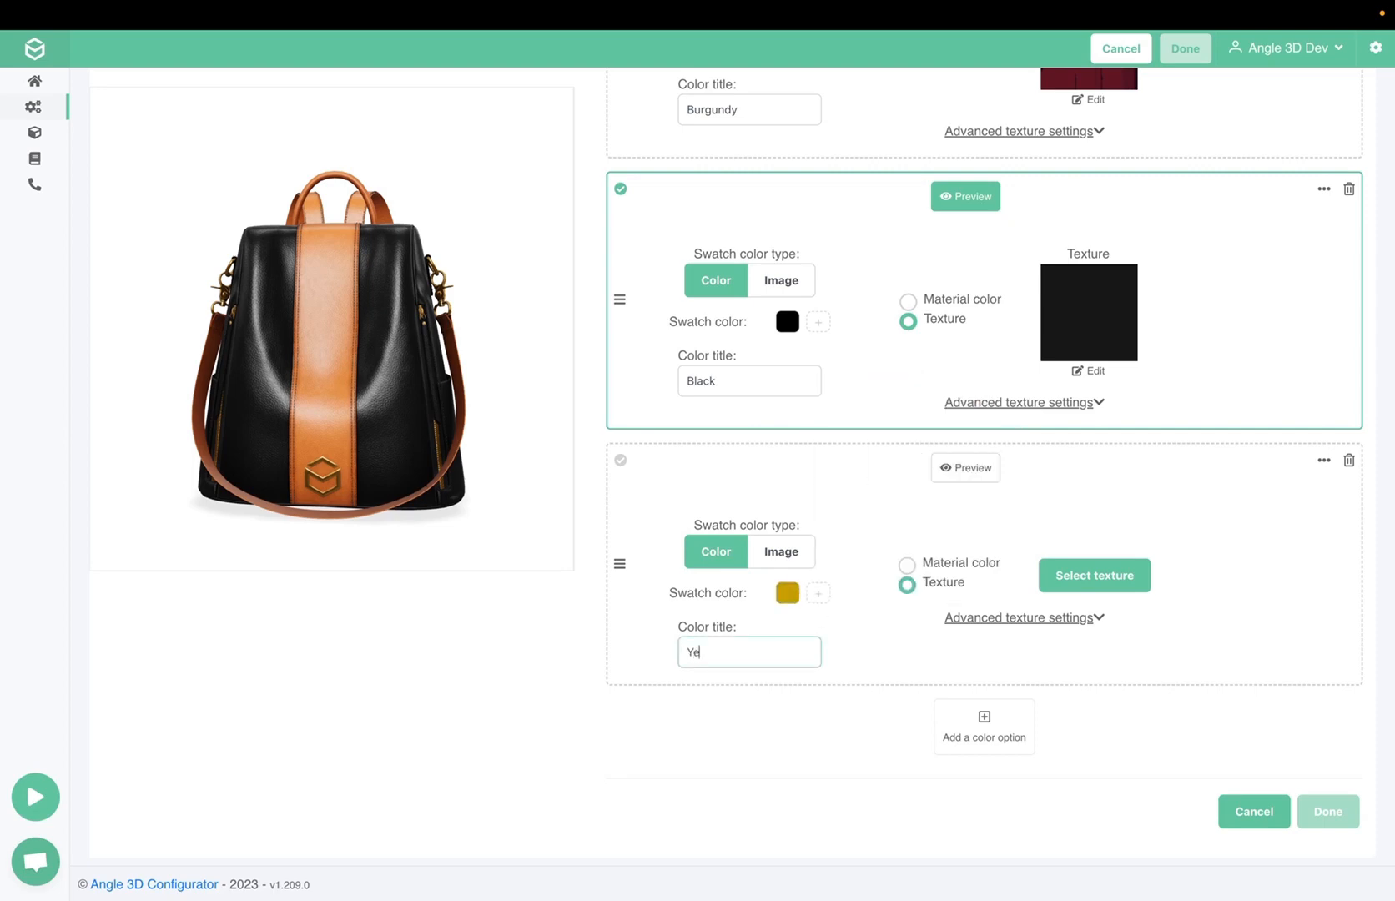
Upload body_handle_yellow_Base_Color.jpg and assign it as the Yellow option's texture
{"action": "left_click", "coordinate": [1102, 588]}
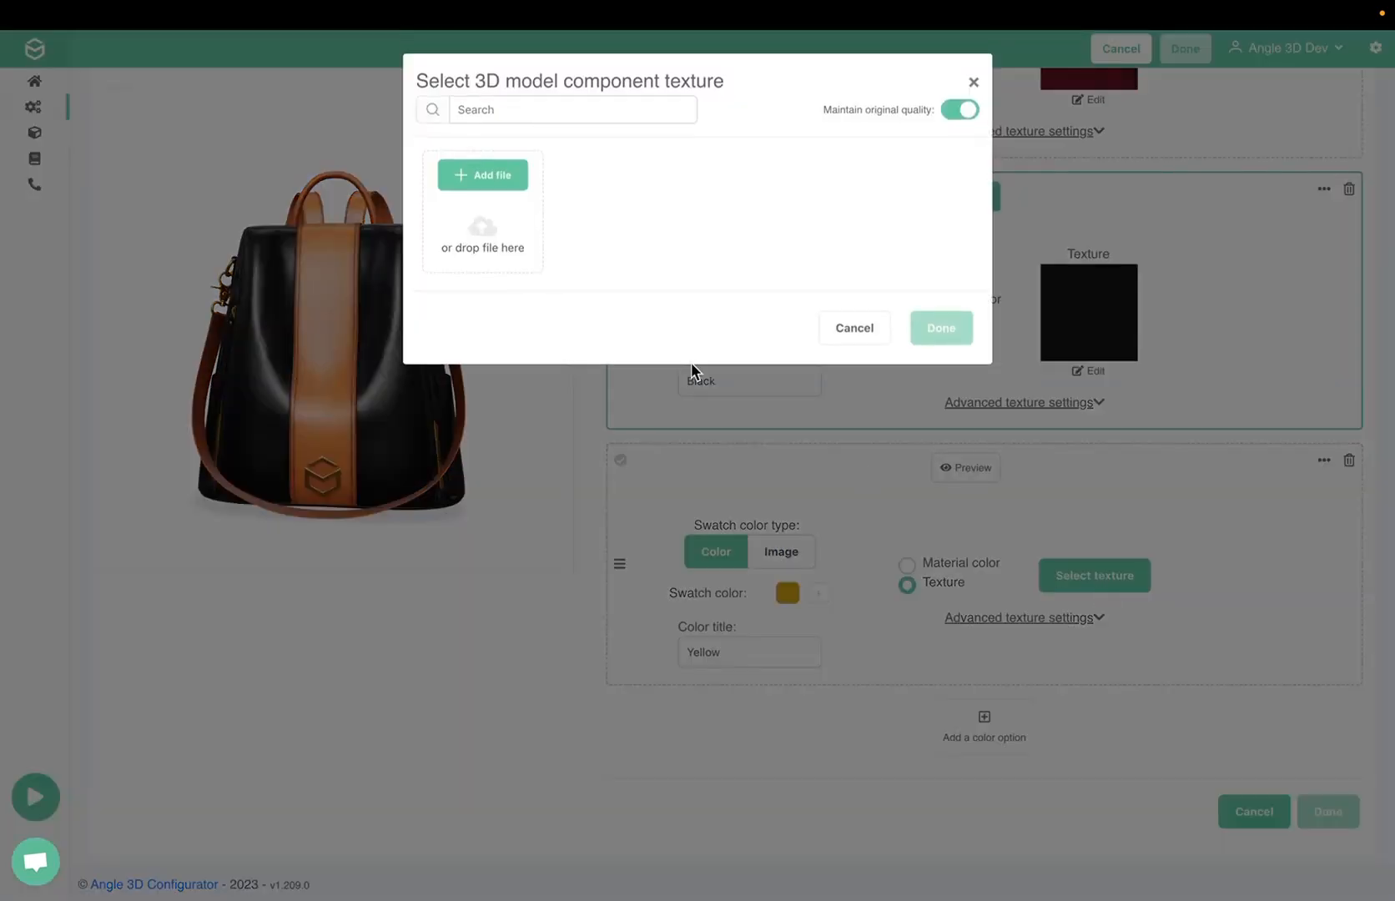
{"action": "left_click", "coordinate": [489, 176]}
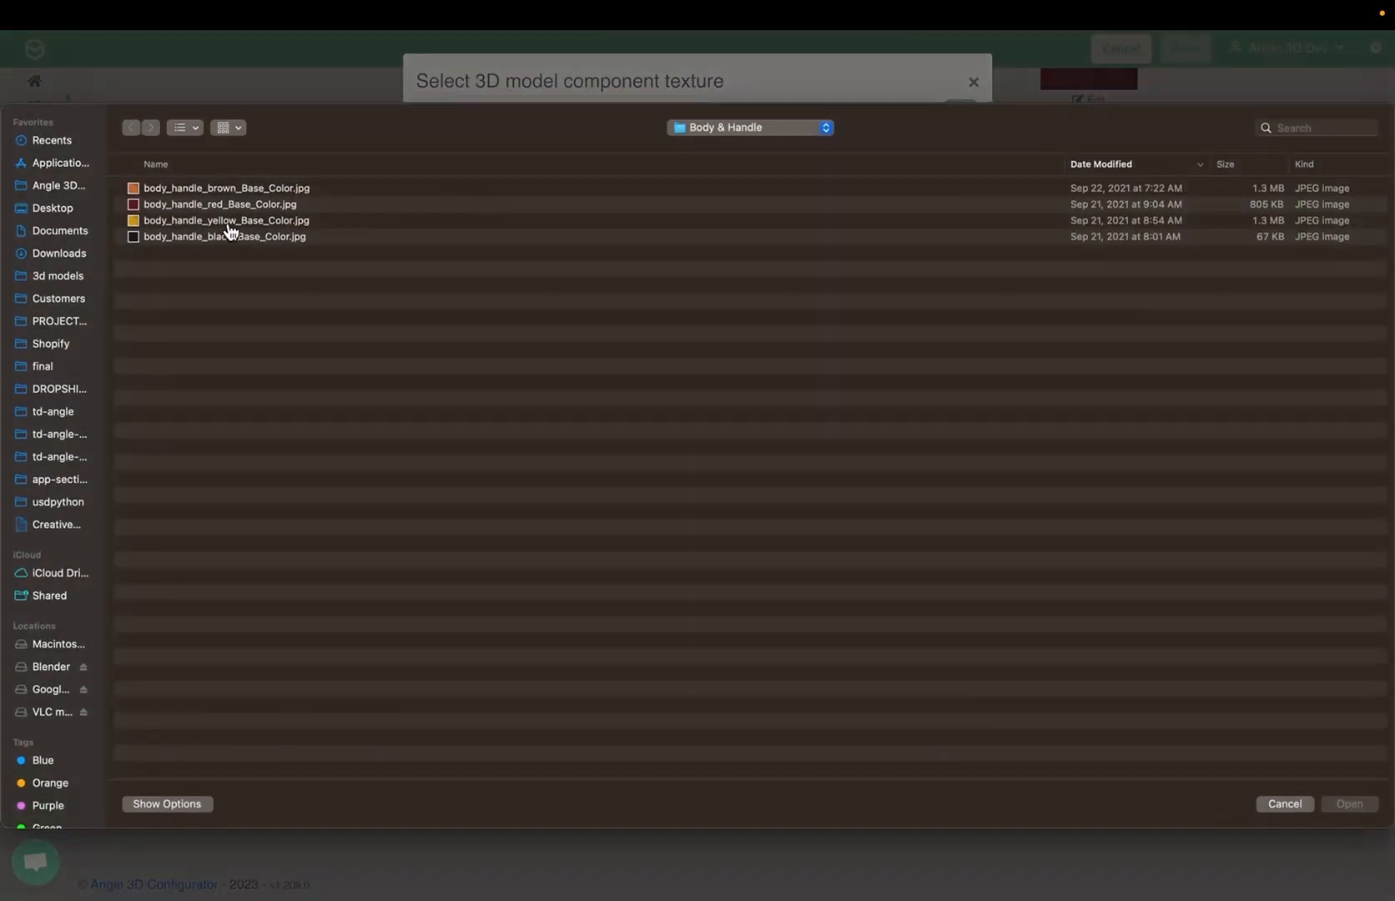
{"action": "double_click", "coordinate": [231, 221]}
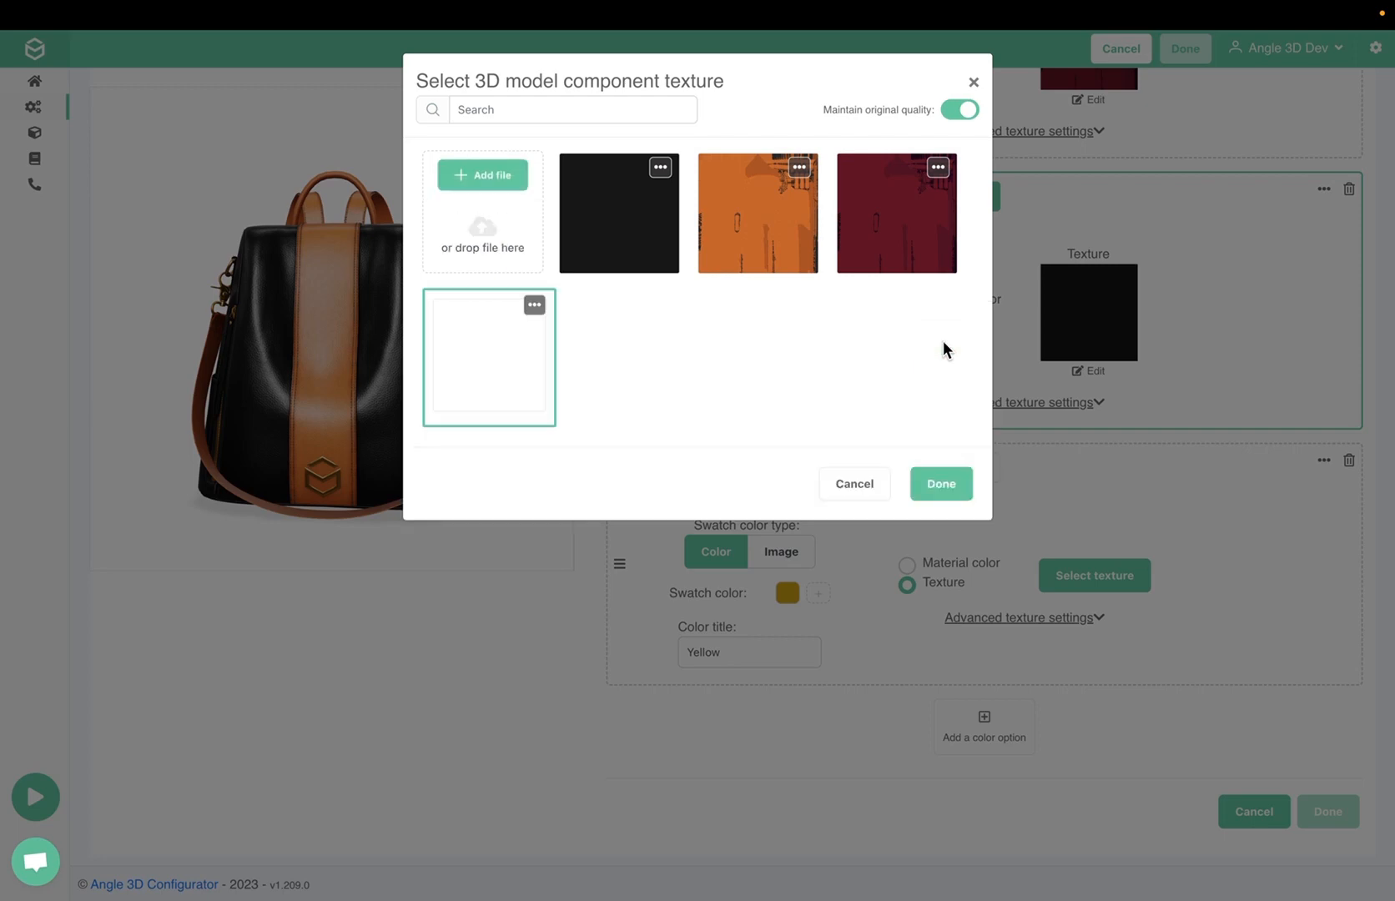
{"action": "left_click", "coordinate": [960, 484]}
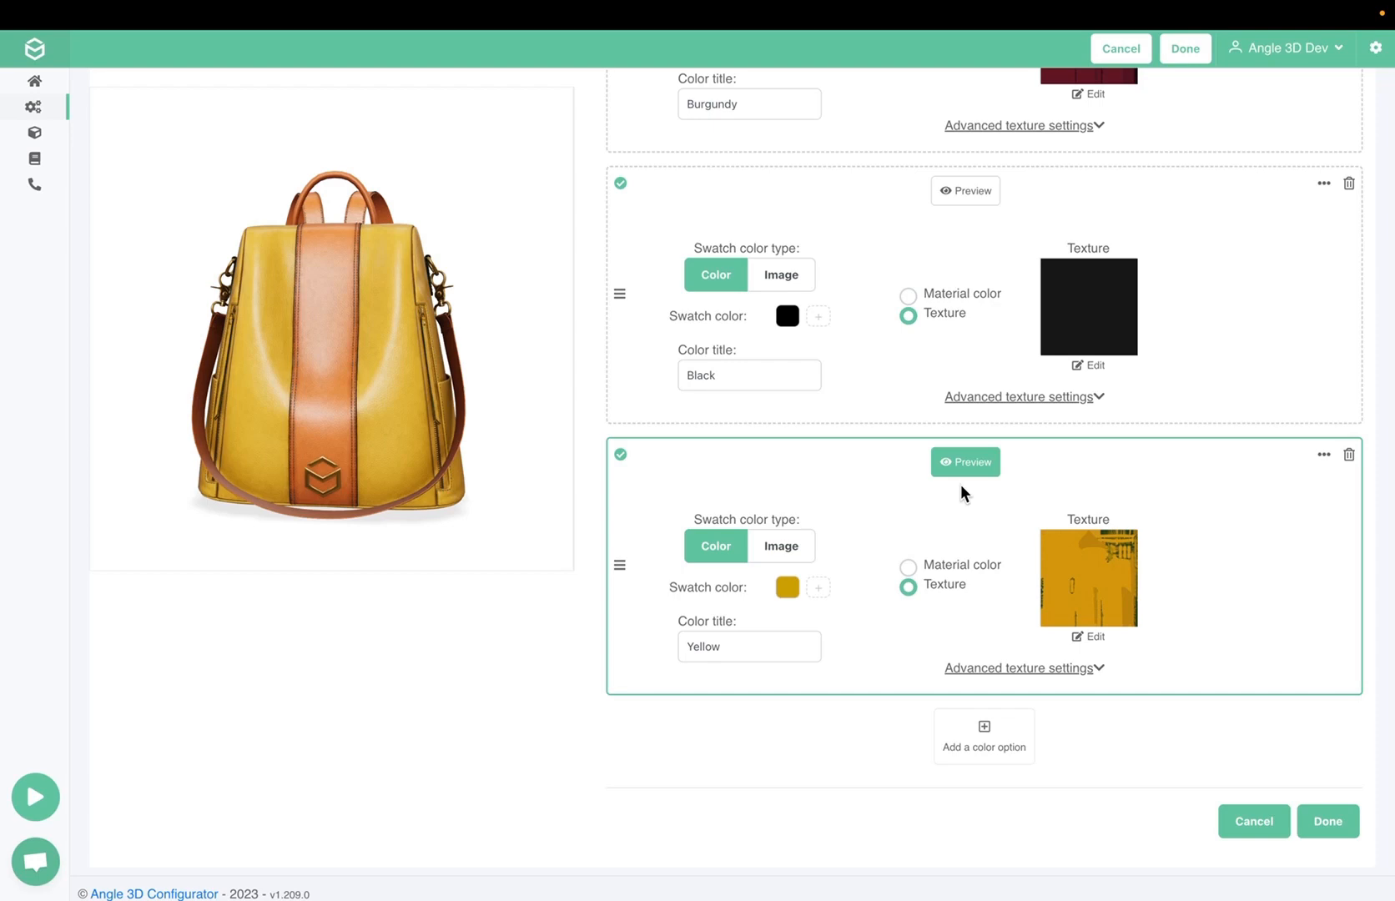
Preview the Brown, Burgundy, Black and Yellow options one after another on the 3D bag
{"action": "scroll", "coordinate": [961, 484], "scroll_direction": "up", "scroll_amount": 9}
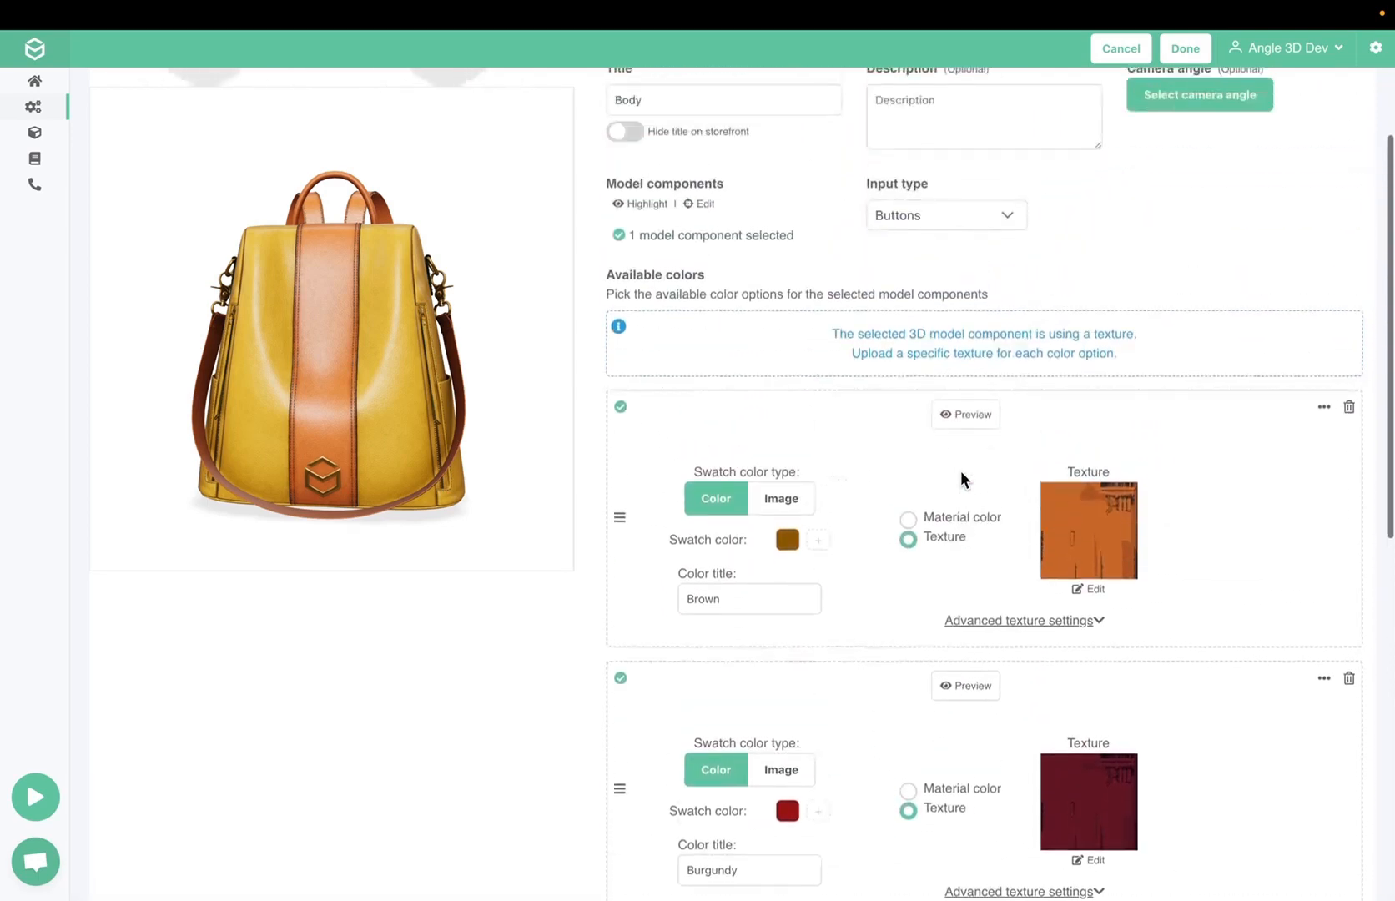
{"action": "left_click", "coordinate": [965, 413]}
{"action": "scroll", "coordinate": [958, 414], "scroll_direction": "down", "scroll_amount": 1}
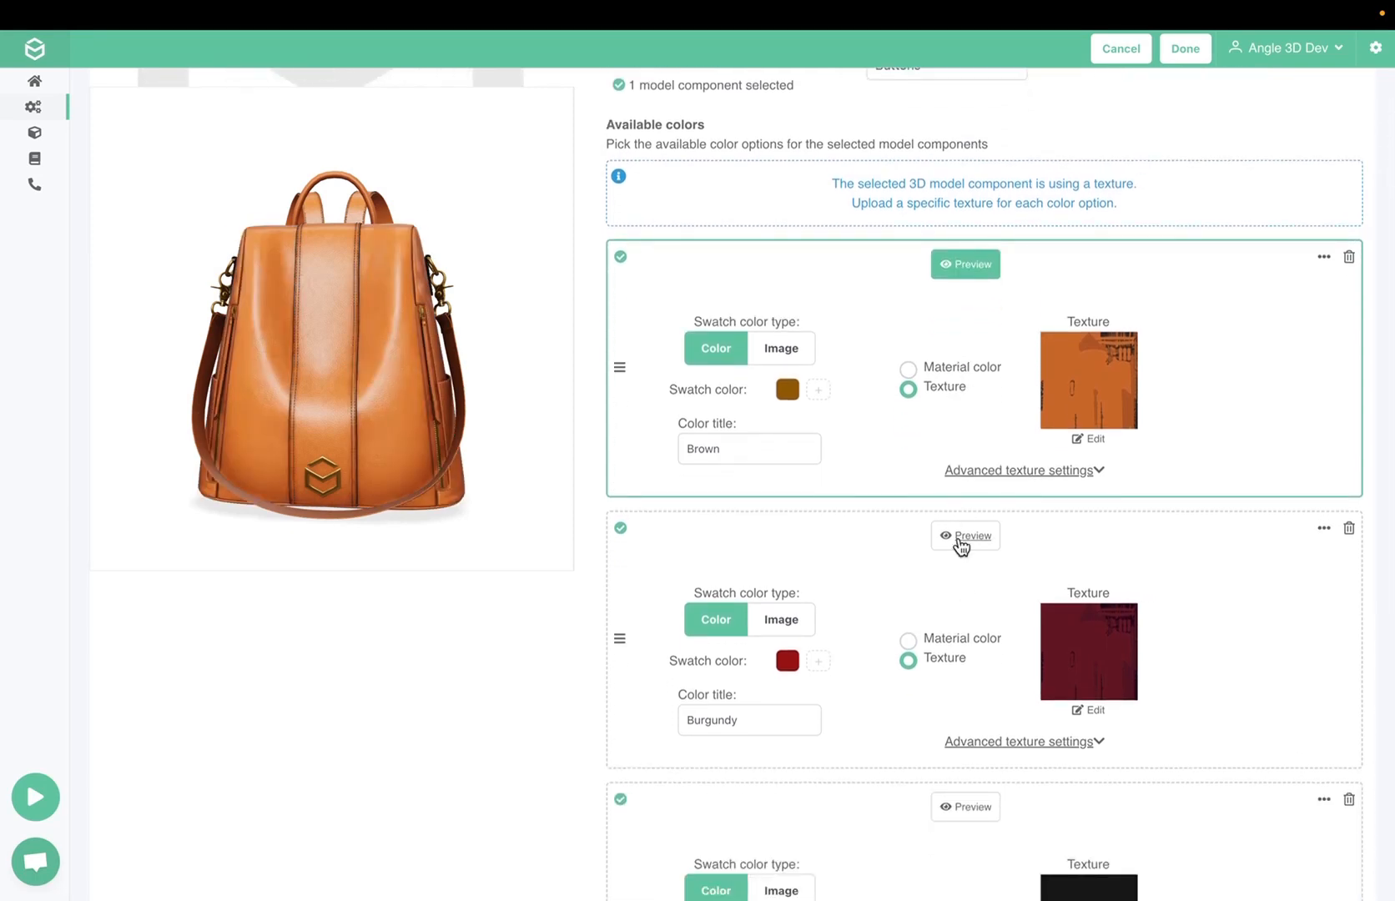
{"action": "left_click", "coordinate": [961, 541]}
{"action": "scroll", "coordinate": [960, 544], "scroll_direction": "down", "scroll_amount": 2}
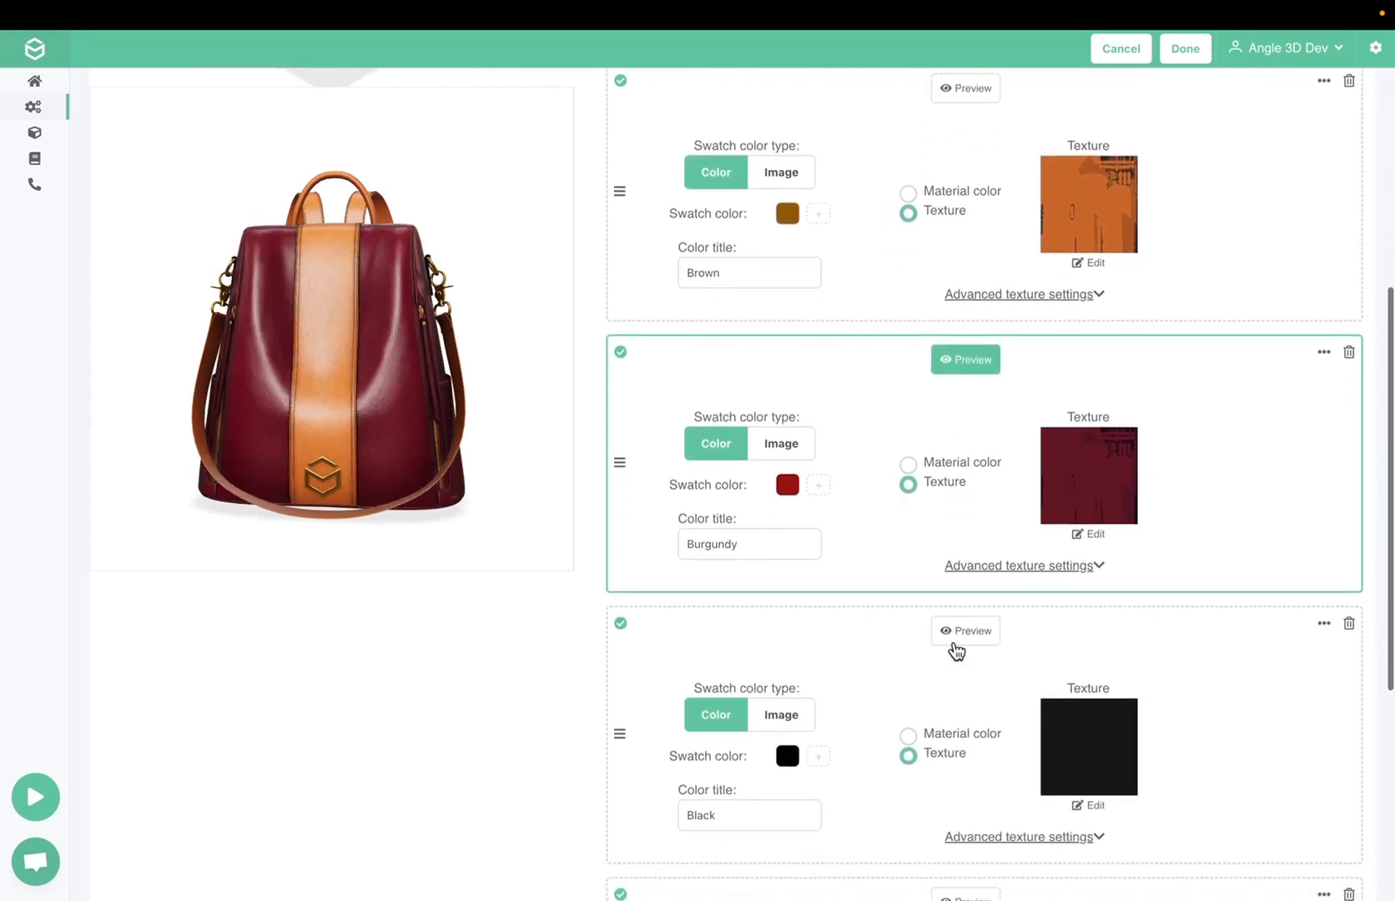
{"action": "left_click", "coordinate": [958, 641]}
{"action": "scroll", "coordinate": [957, 651], "scroll_direction": "down", "scroll_amount": 2}
{"action": "scroll", "coordinate": [957, 651], "scroll_direction": "down", "scroll_amount": 2}
{"action": "left_click", "coordinate": [951, 604]}
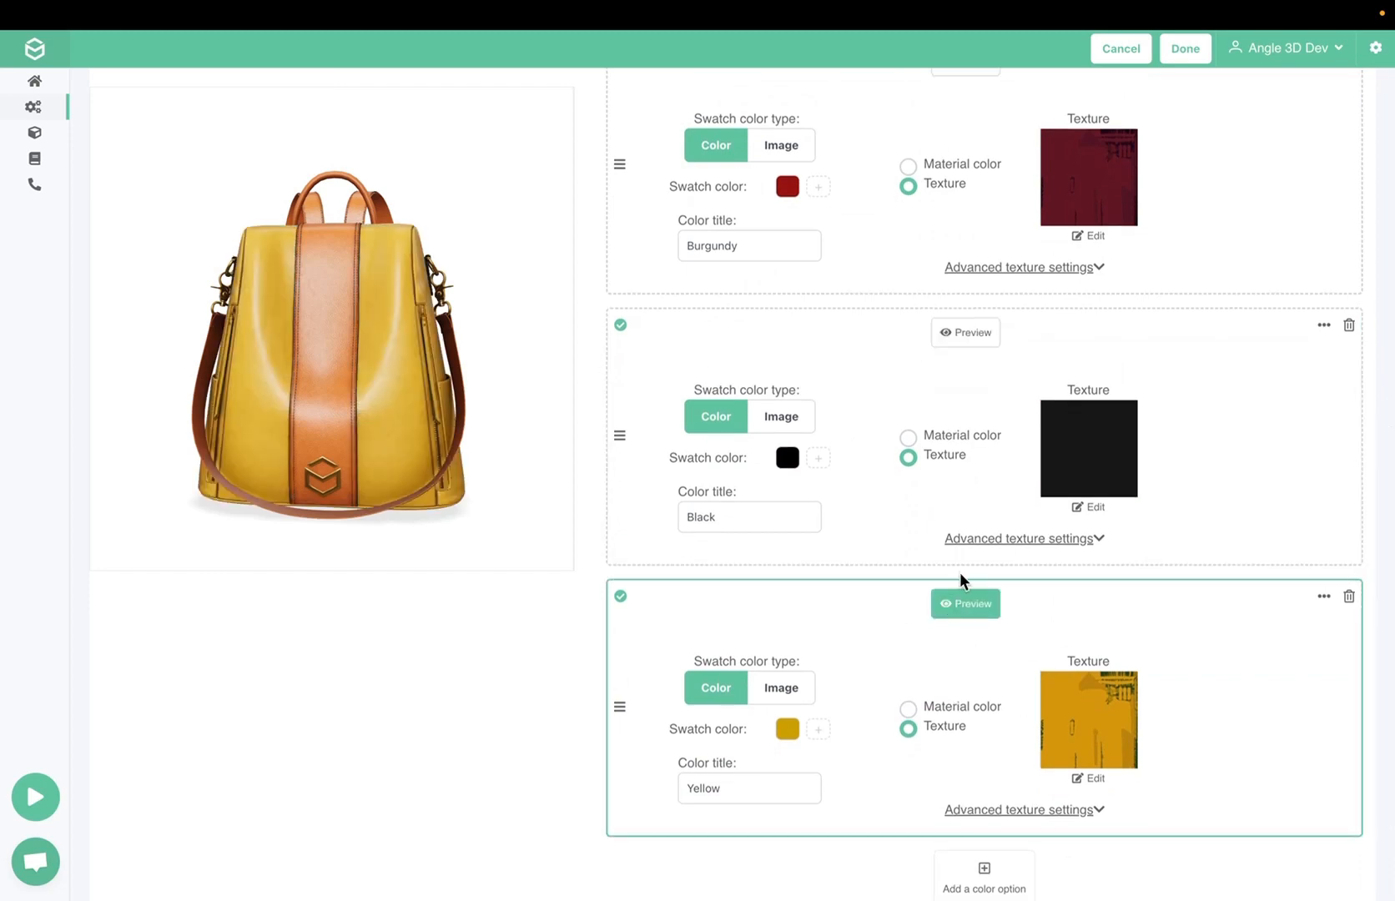
Set the Body option's camera angle to a slightly rotated view showing the bag's front and side pocket
{"action": "scroll", "coordinate": [961, 574], "scroll_direction": "up", "scroll_amount": 10}
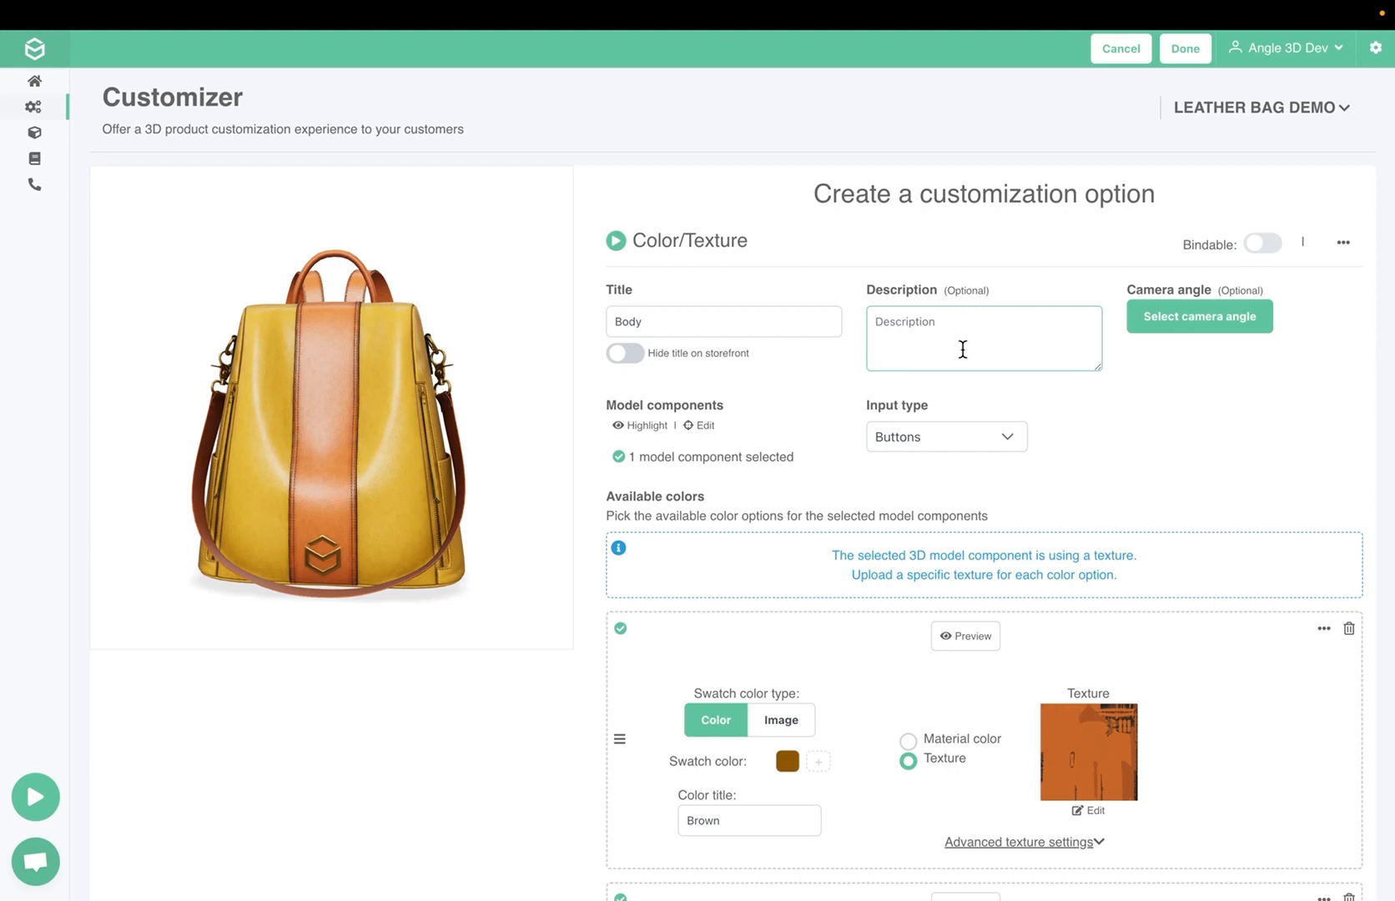
{"action": "left_click", "coordinate": [1167, 325]}
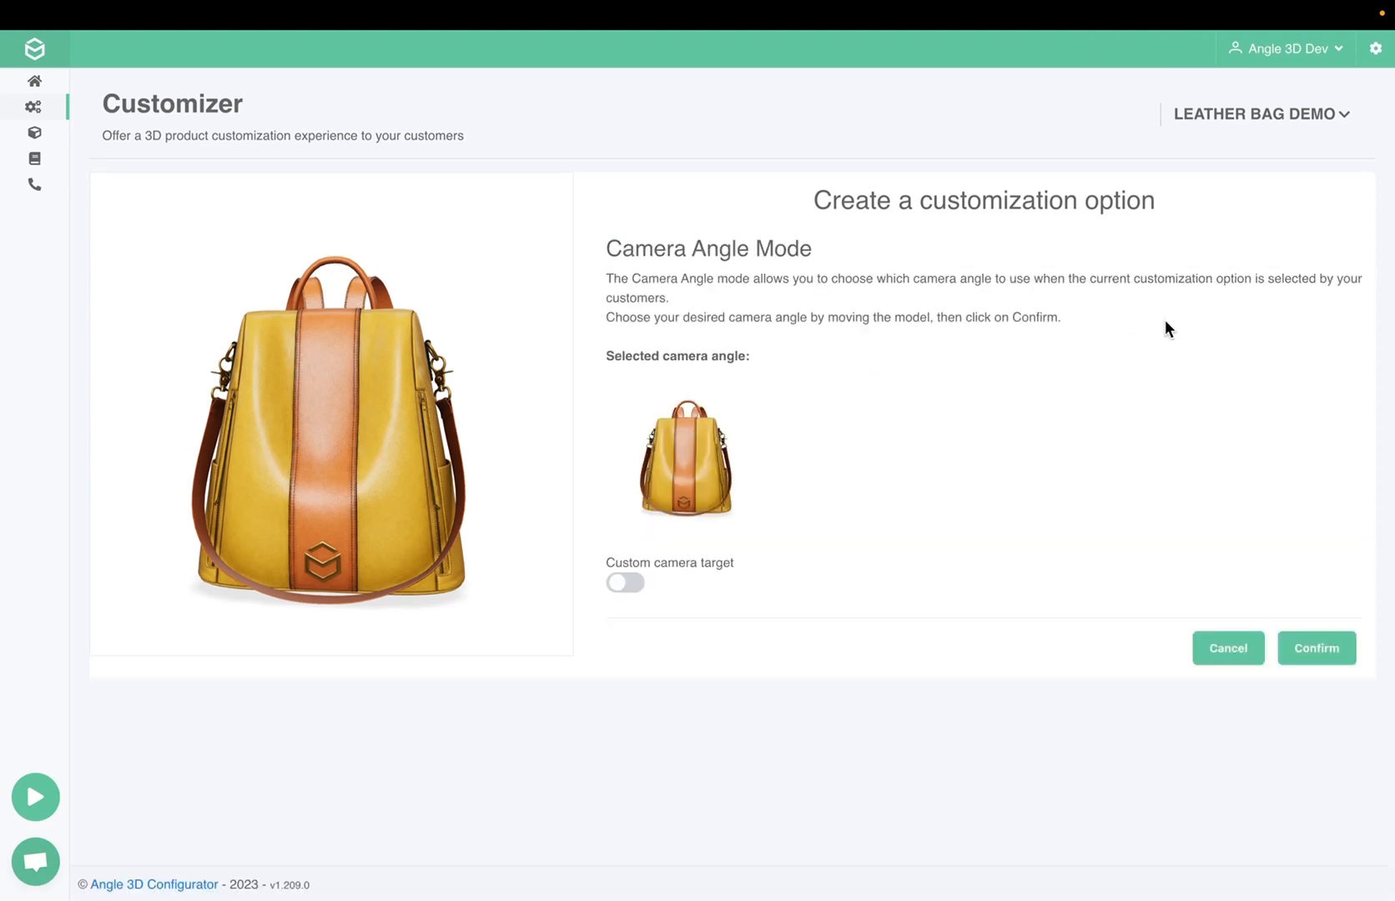
{"action": "mouse_move", "coordinate": [341, 381]}
{"action": "left_mouse_down"}
{"action": "mouse_move", "coordinate": [414, 384]}
{"action": "mouse_move", "coordinate": [301, 386]}
{"action": "mouse_move", "coordinate": [324, 388]}
{"action": "left_mouse_up"}
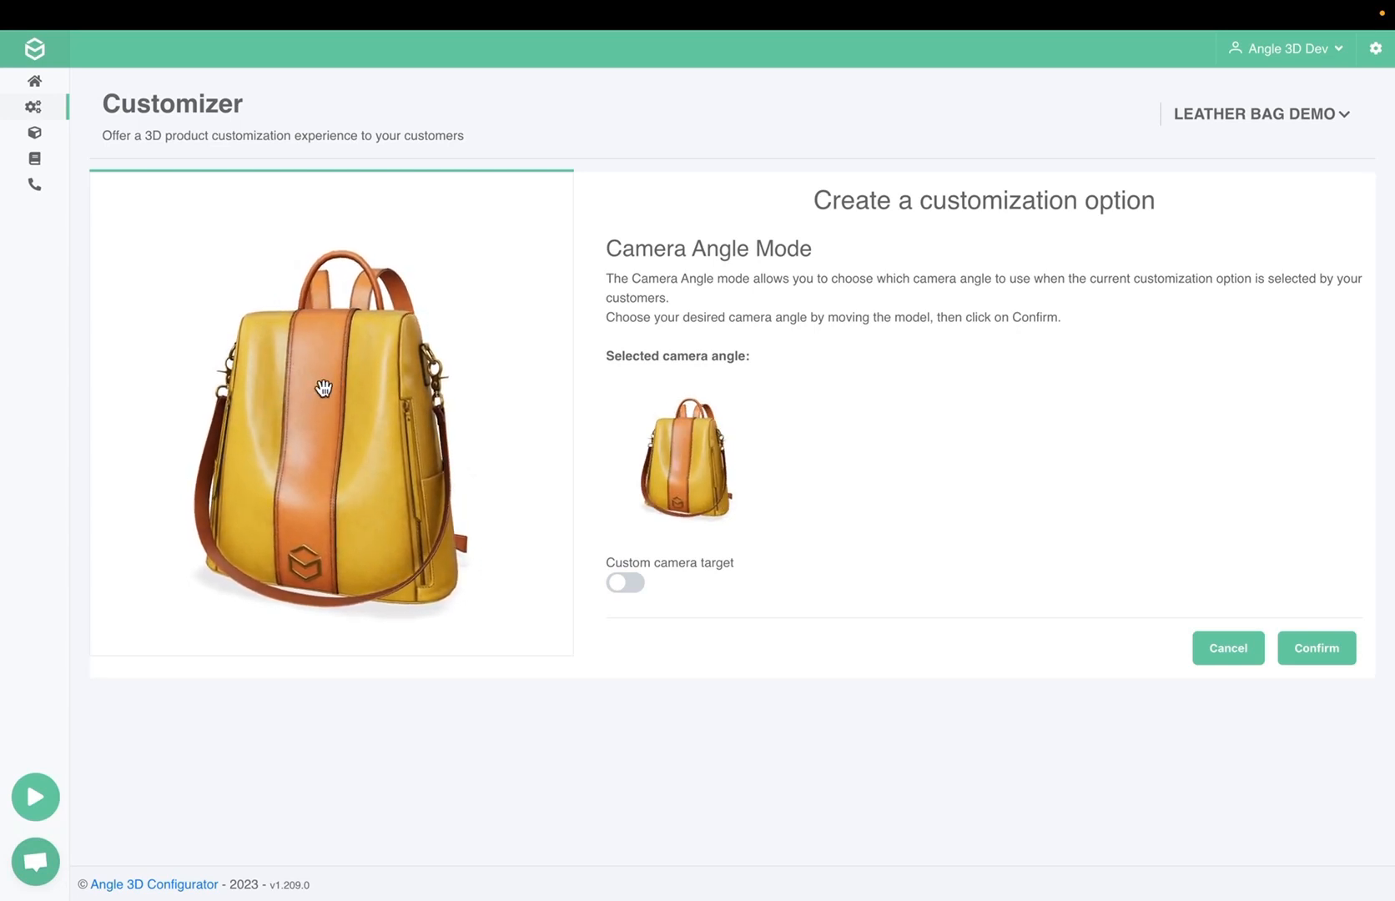
{"action": "left_click", "coordinate": [1332, 659]}
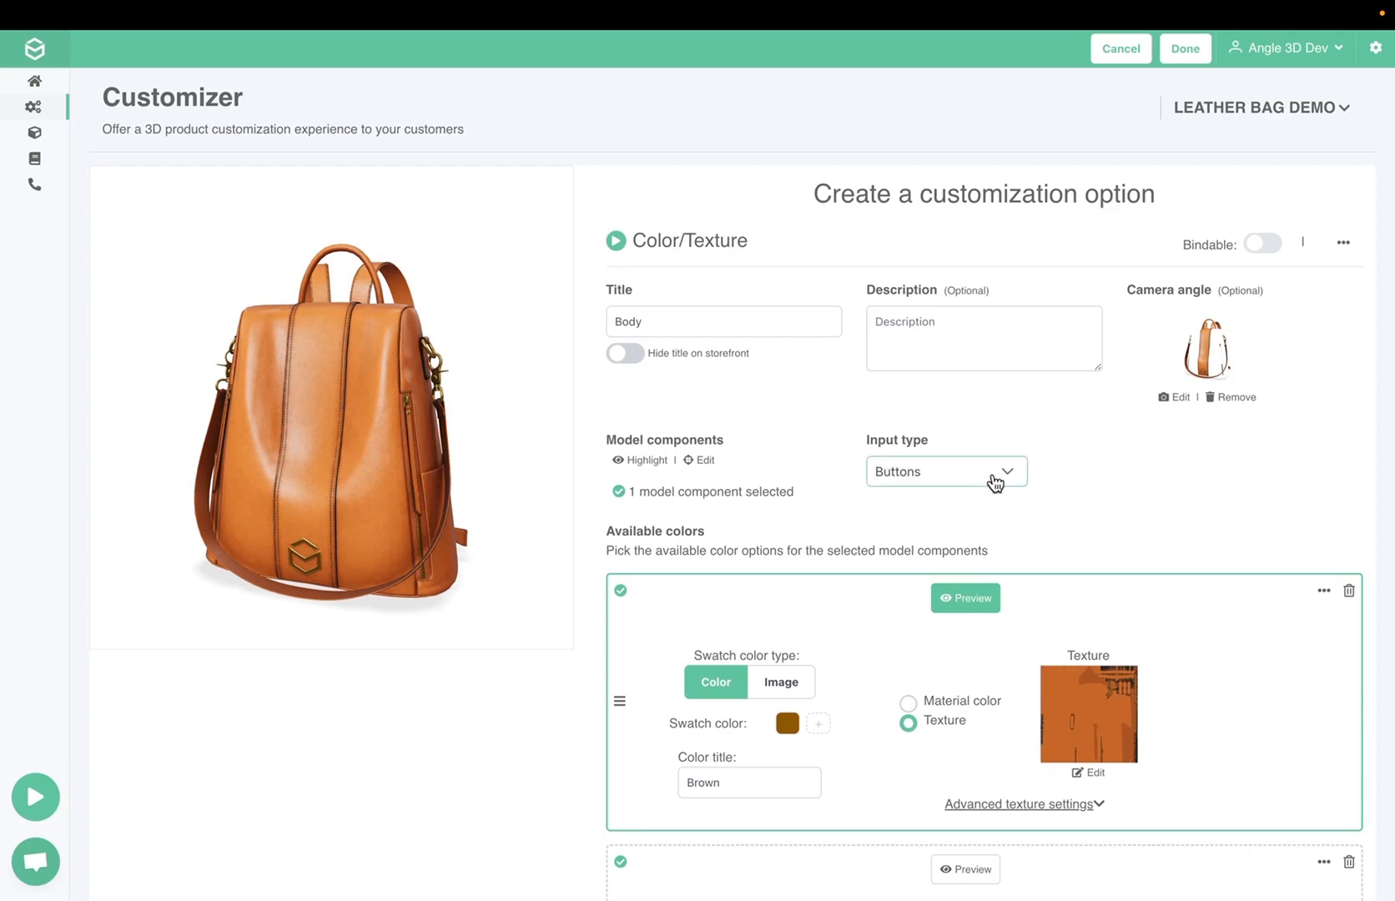
Set the Body option's input type to Color palette (Rounded) and finish creating the option
{"action": "left_click", "coordinate": [994, 483]}
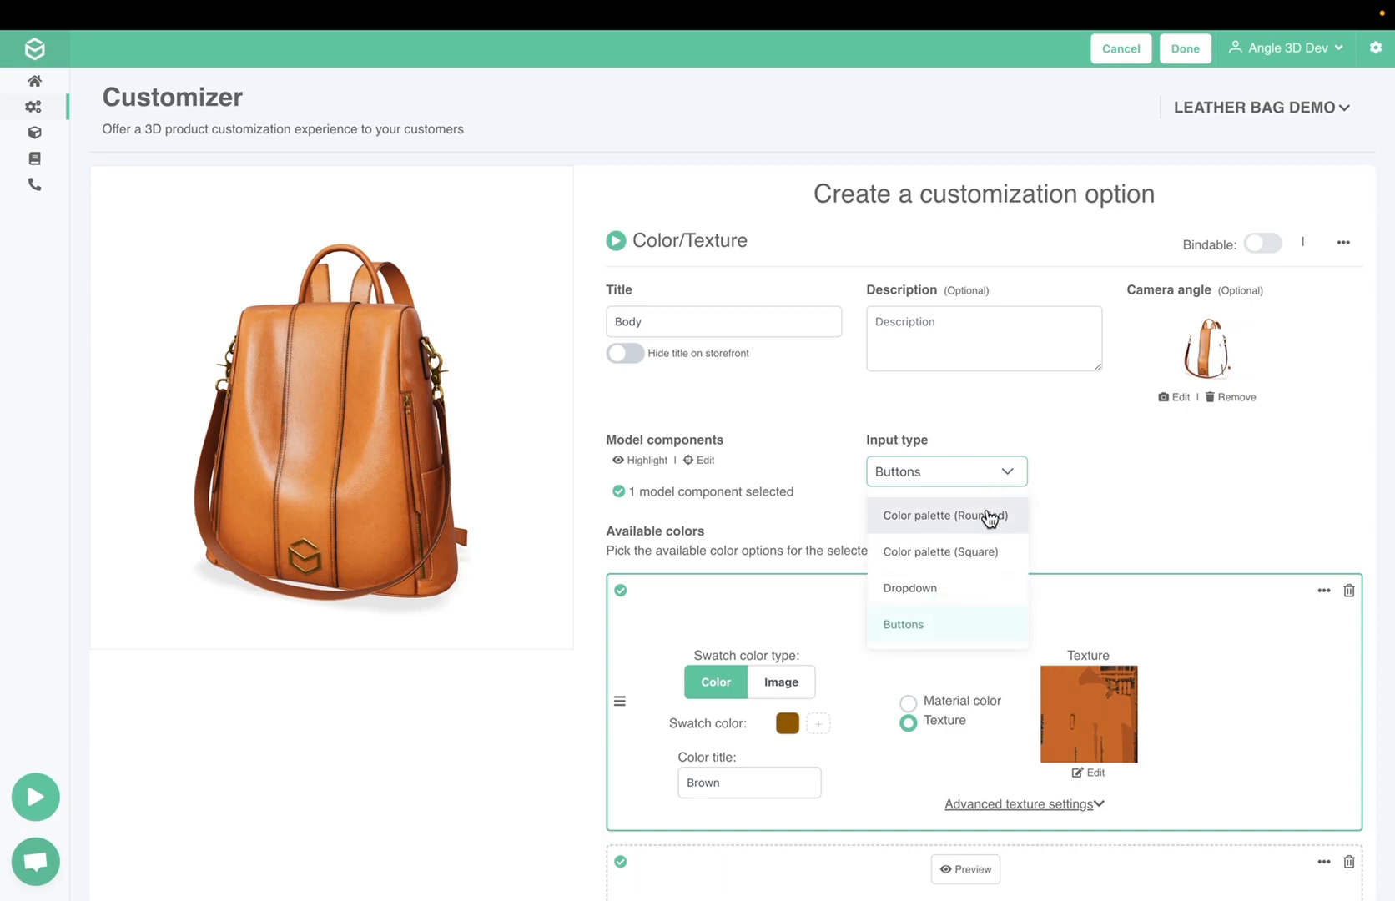
{"action": "left_click", "coordinate": [988, 509]}
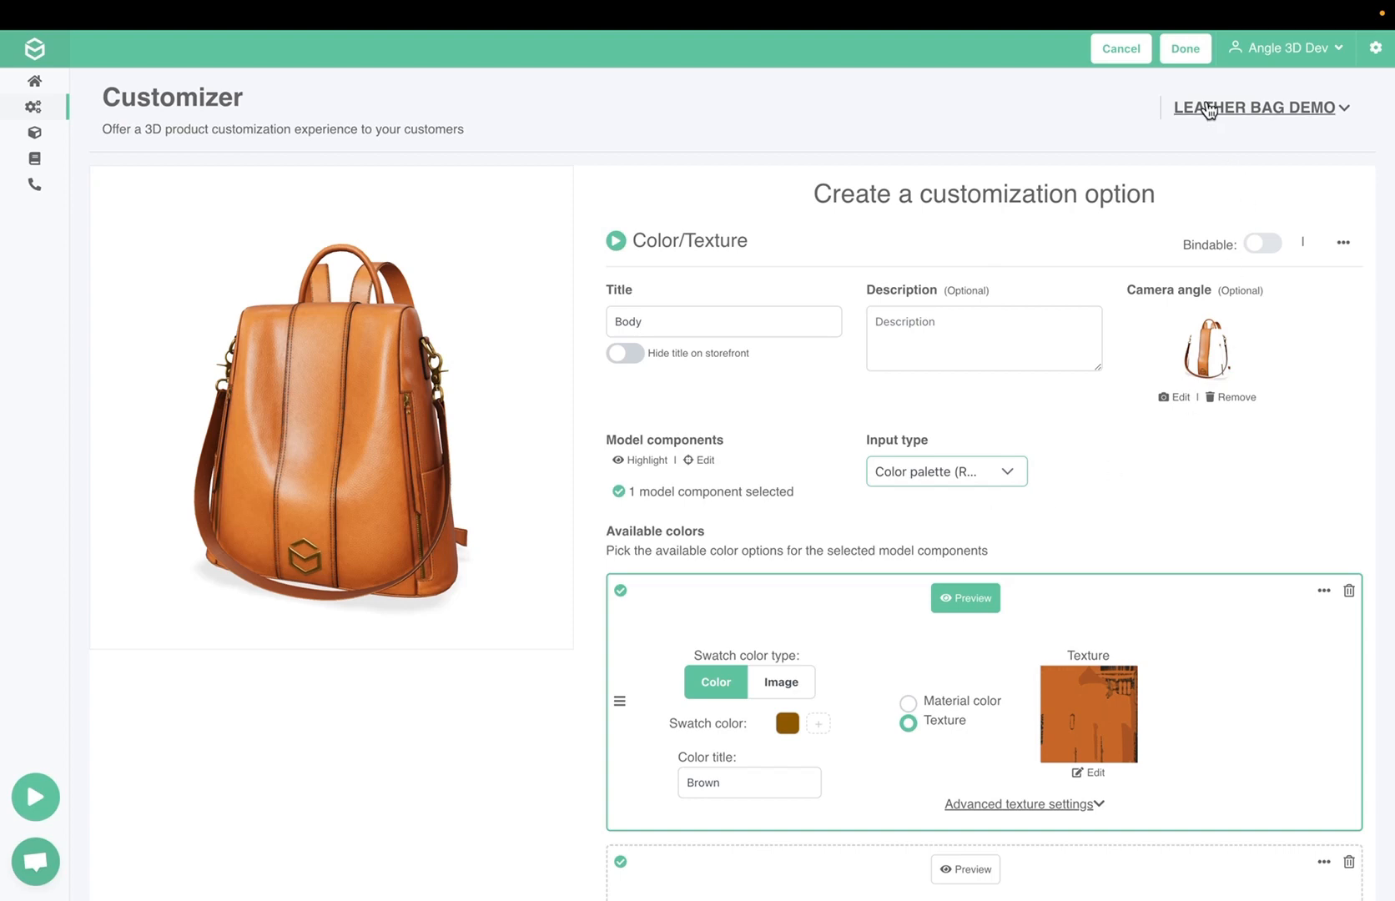
{"action": "left_click", "coordinate": [1185, 49]}
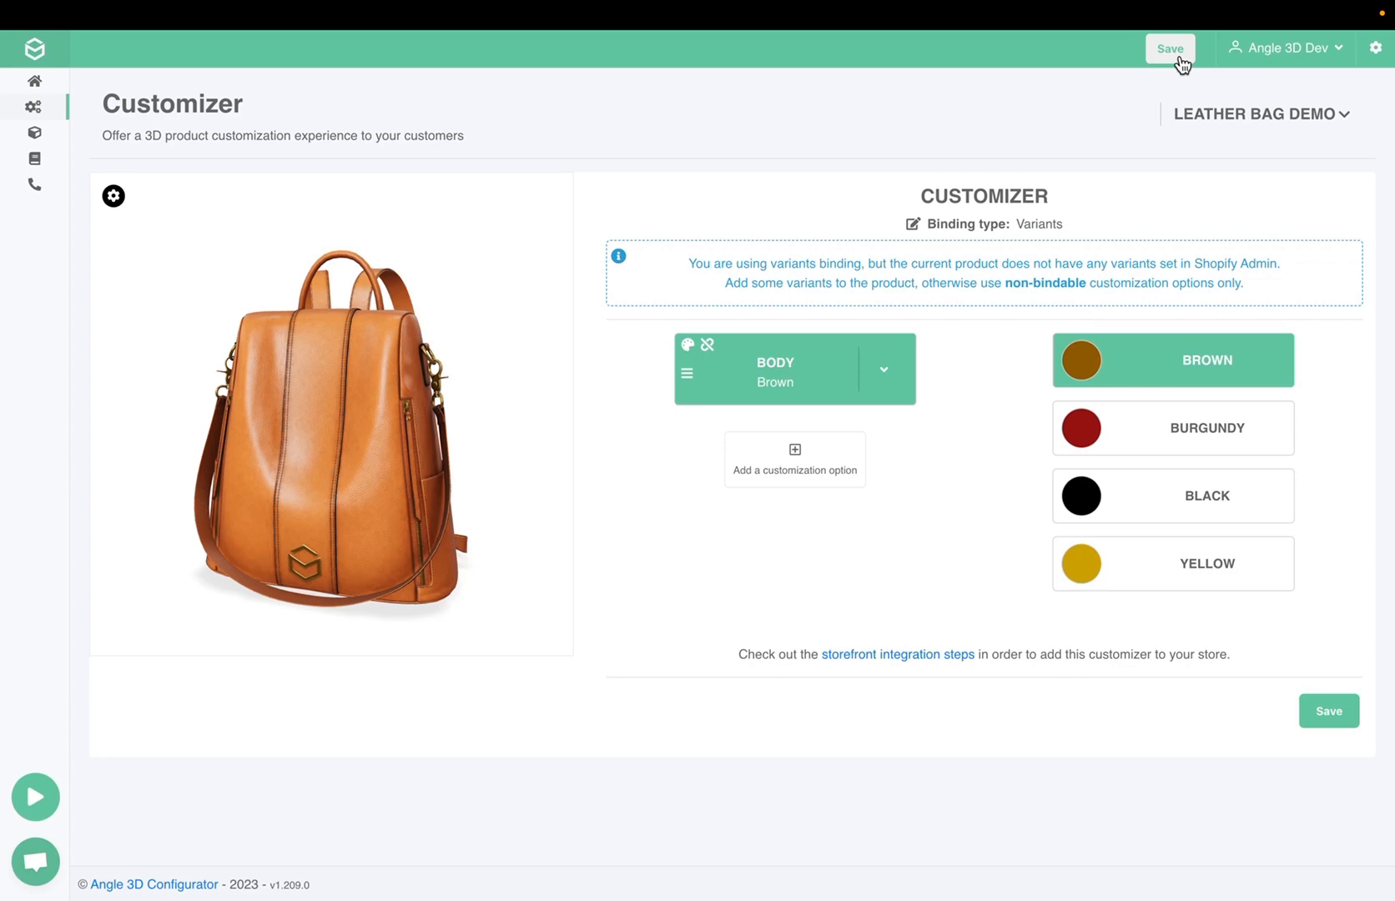
Try the Burgundy, Black and Yellow choices of the Body option in the customizer
{"action": "left_click", "coordinate": [1195, 436]}
{"action": "left_click", "coordinate": [1173, 501]}
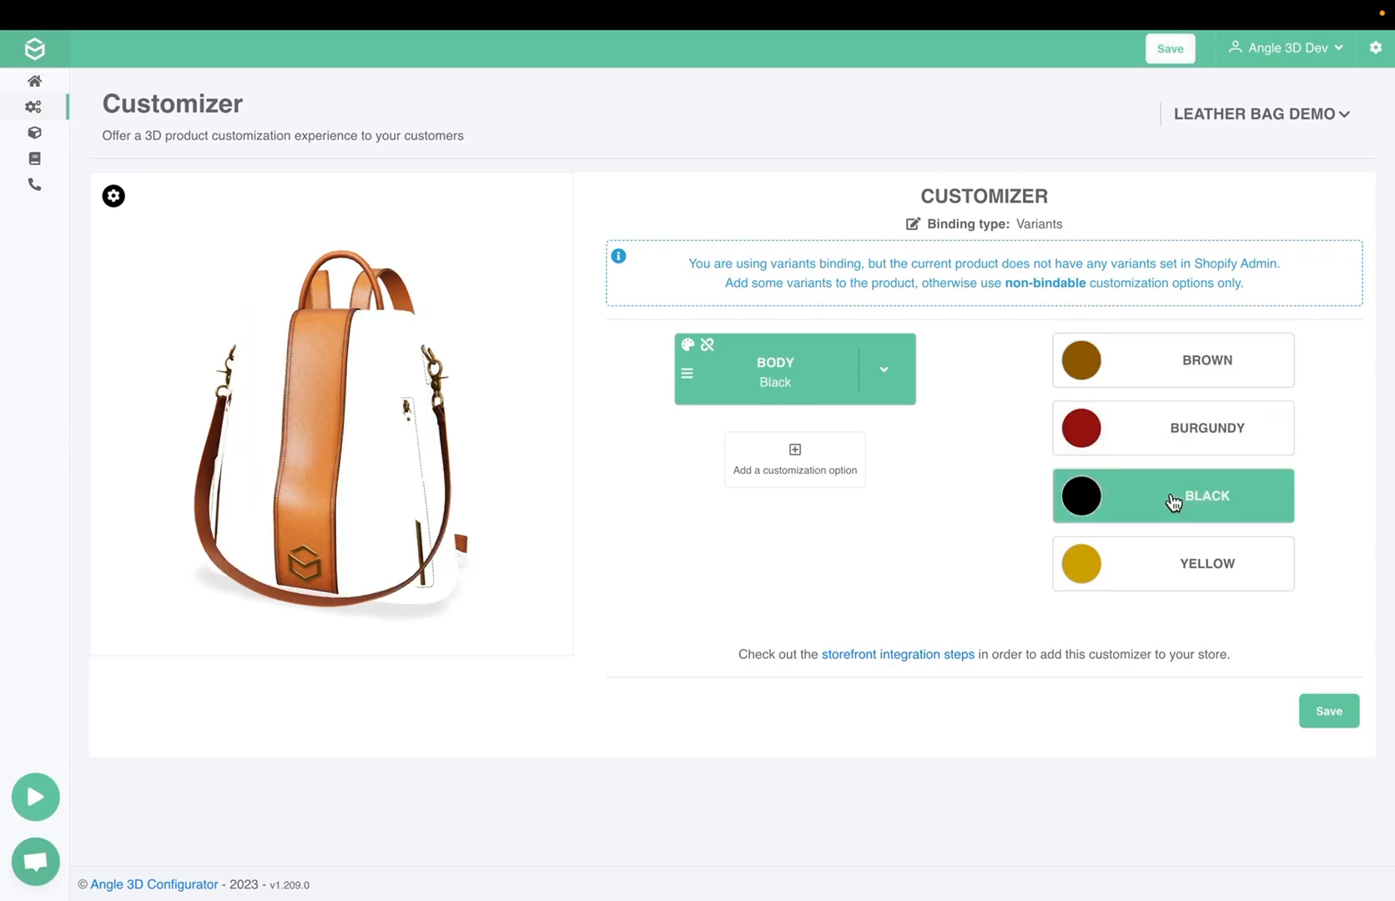
{"action": "left_click", "coordinate": [1169, 567]}
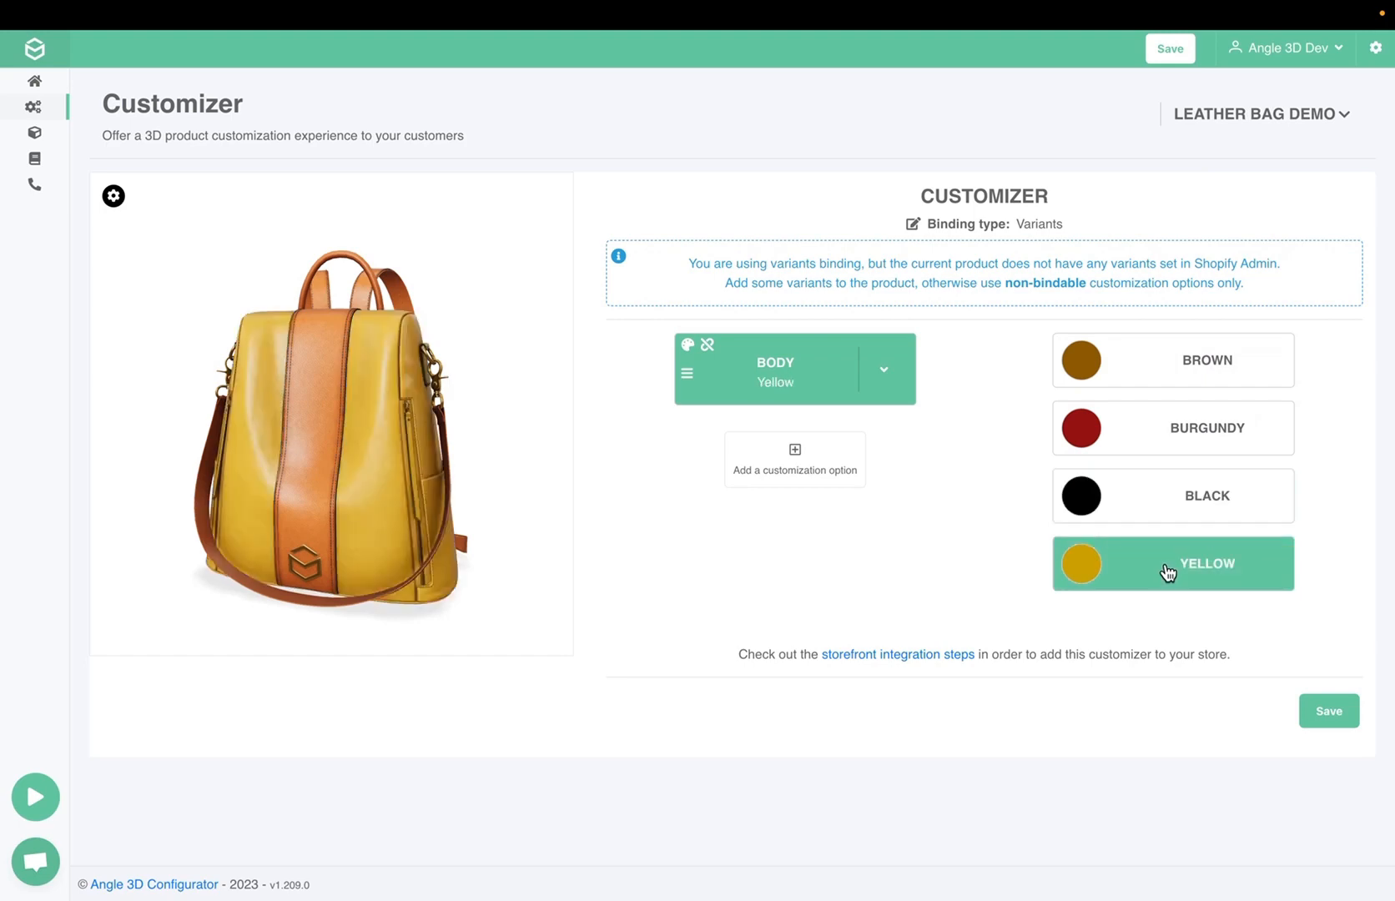
Save the customizer and duplicate the Body customization option
{"action": "left_click", "coordinate": [1336, 712]}
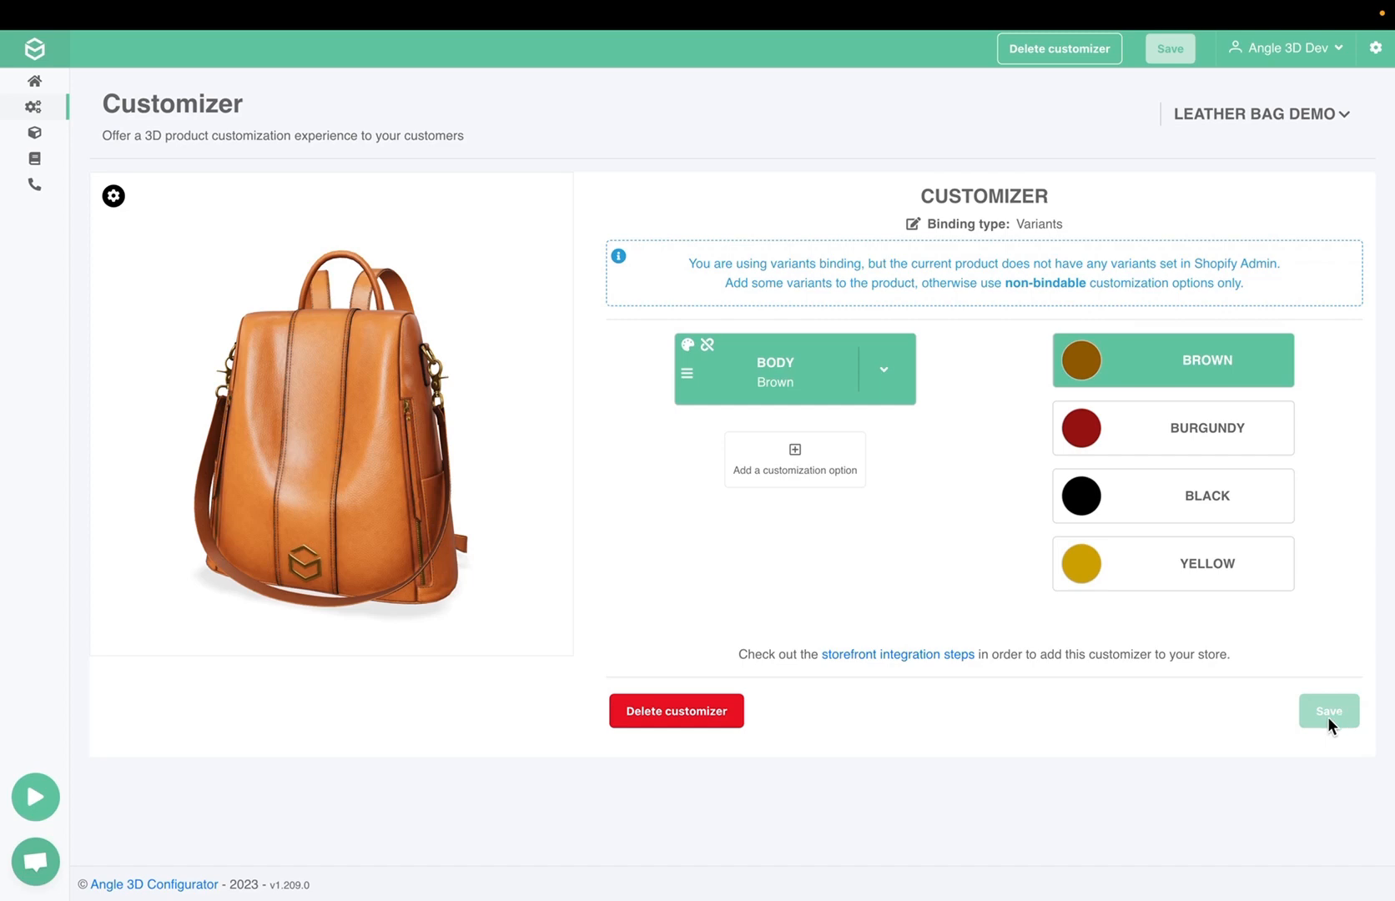
{"action": "left_click", "coordinate": [884, 369]}
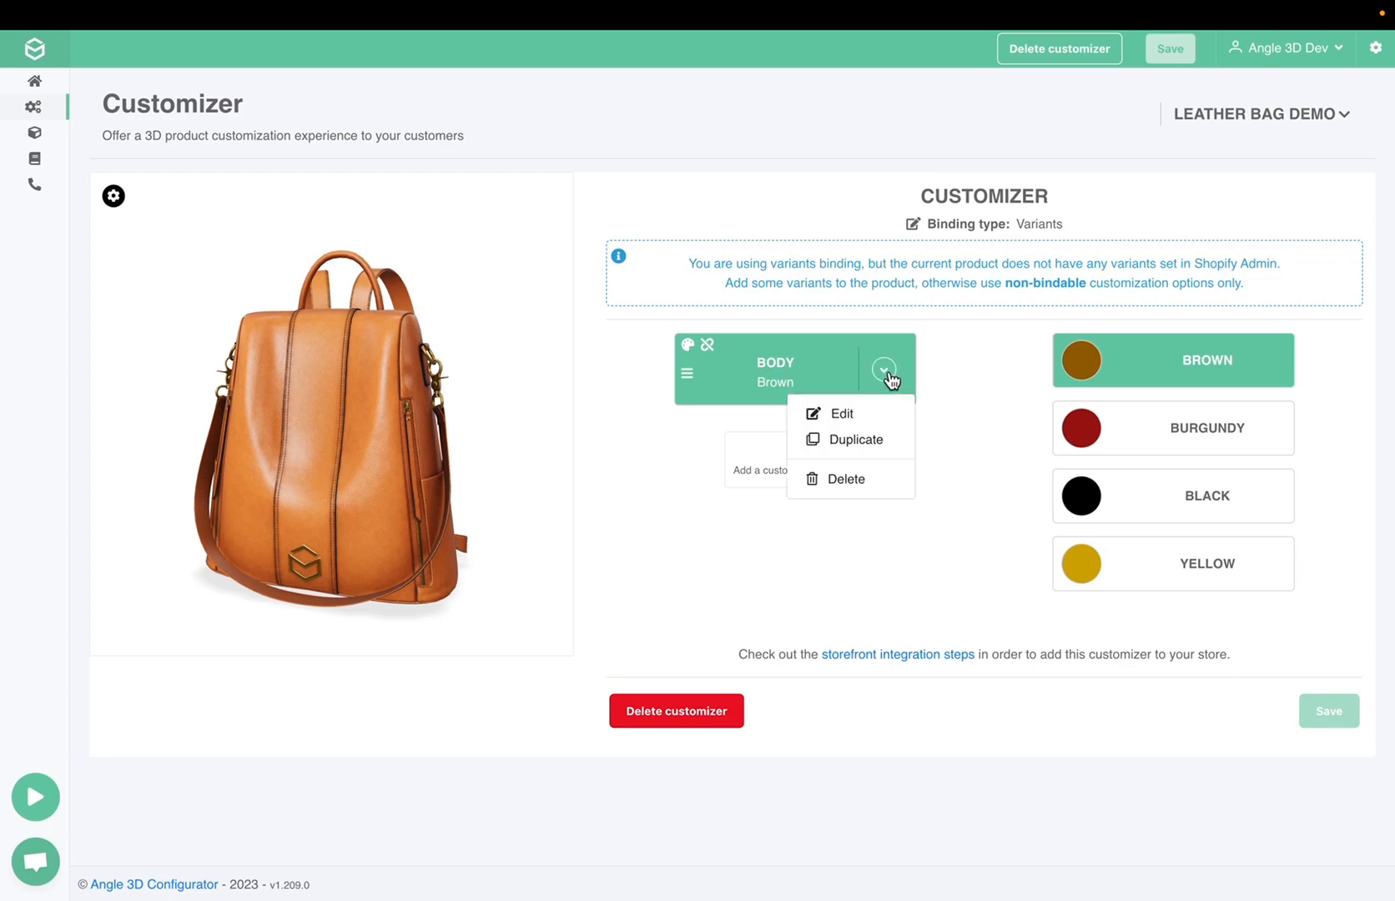
{"action": "left_click", "coordinate": [855, 439]}
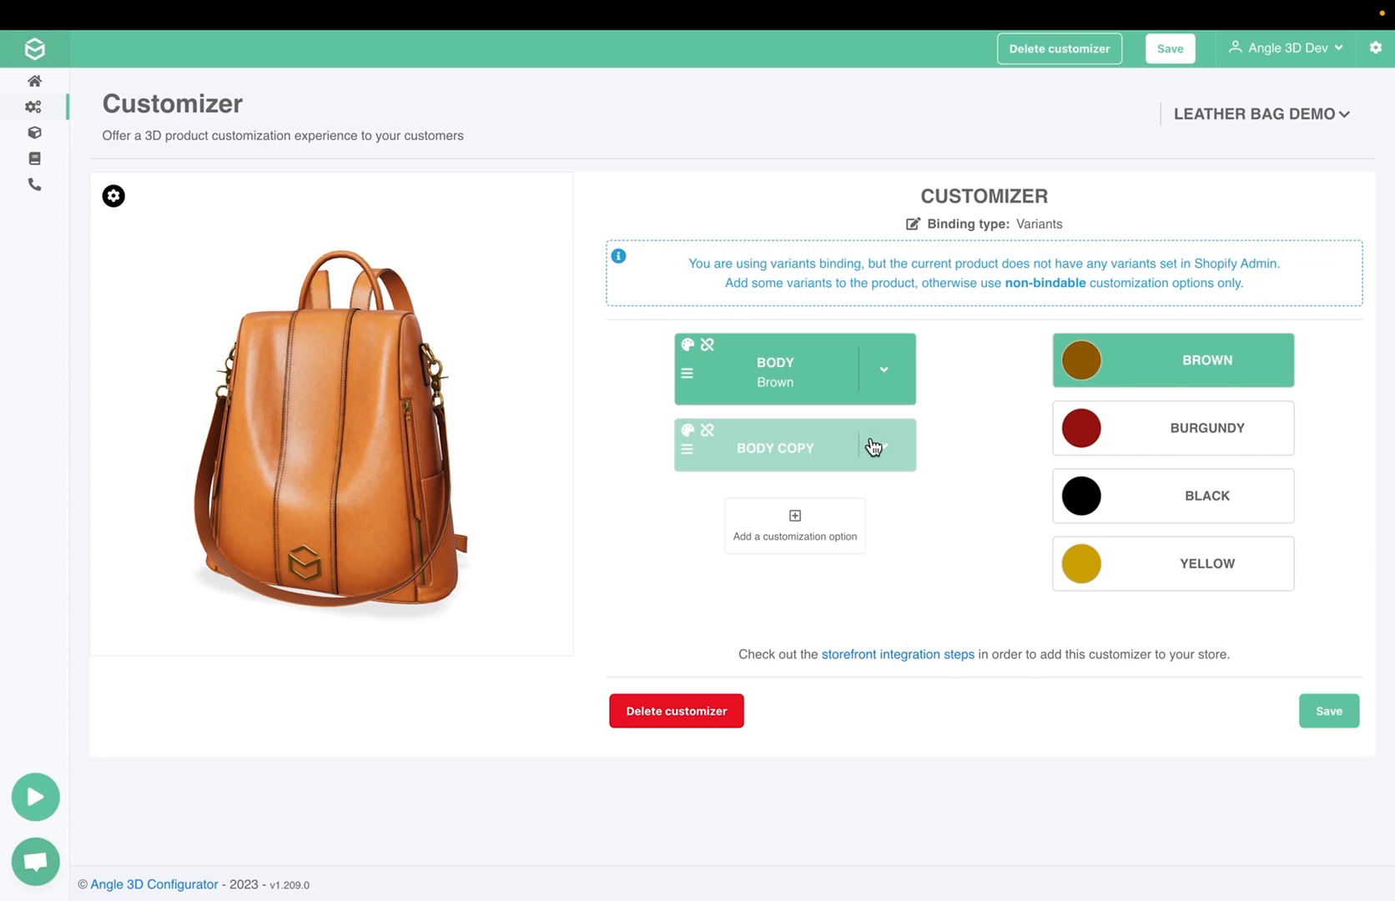
Open the duplicated Body option for editing and change its title to "Handle"
{"action": "left_click", "coordinate": [882, 451]}
{"action": "left_click", "coordinate": [883, 451]}
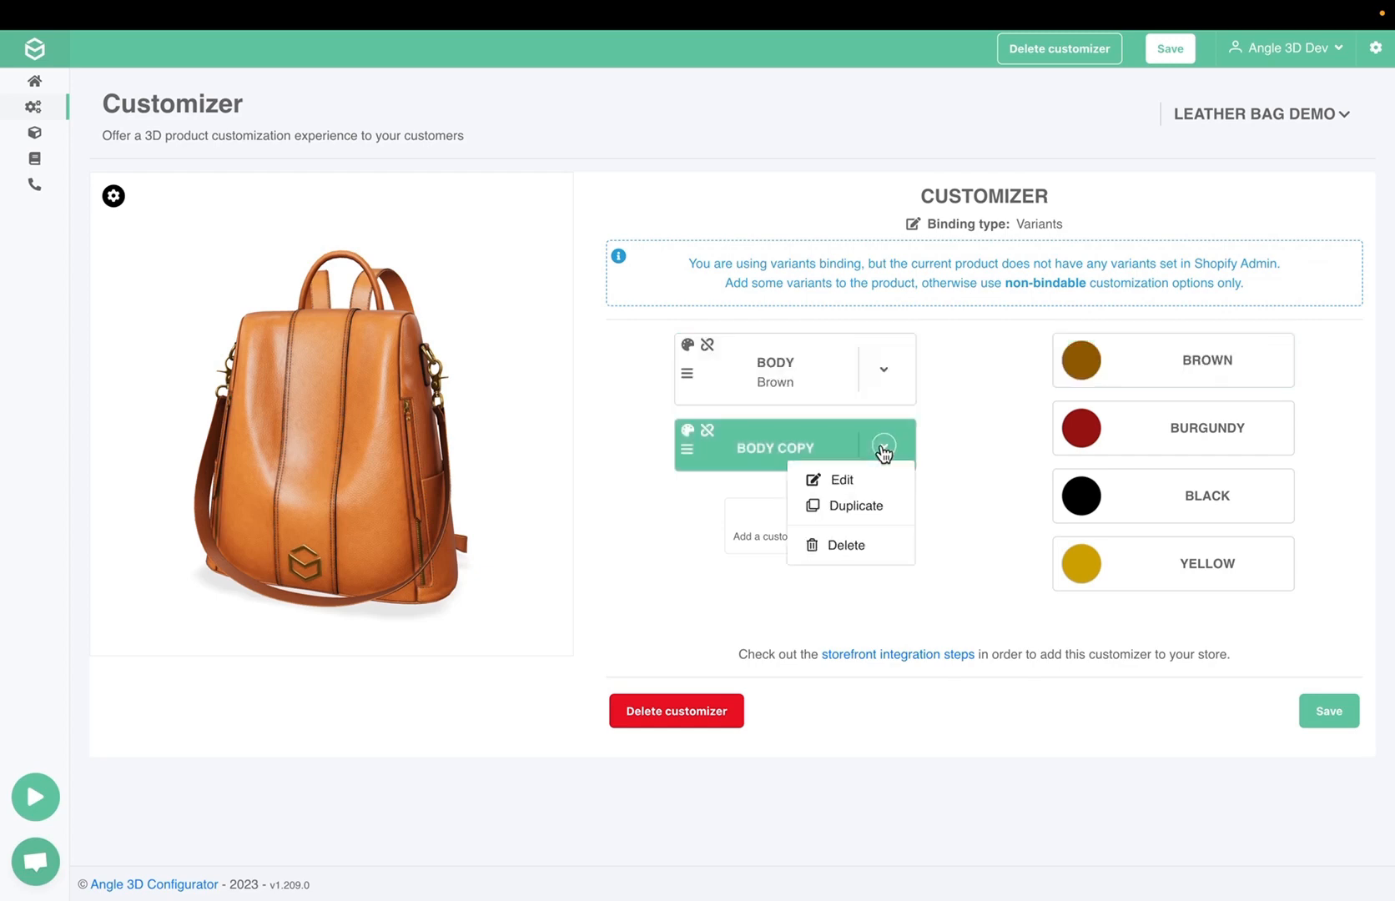
{"action": "left_click", "coordinate": [872, 481]}
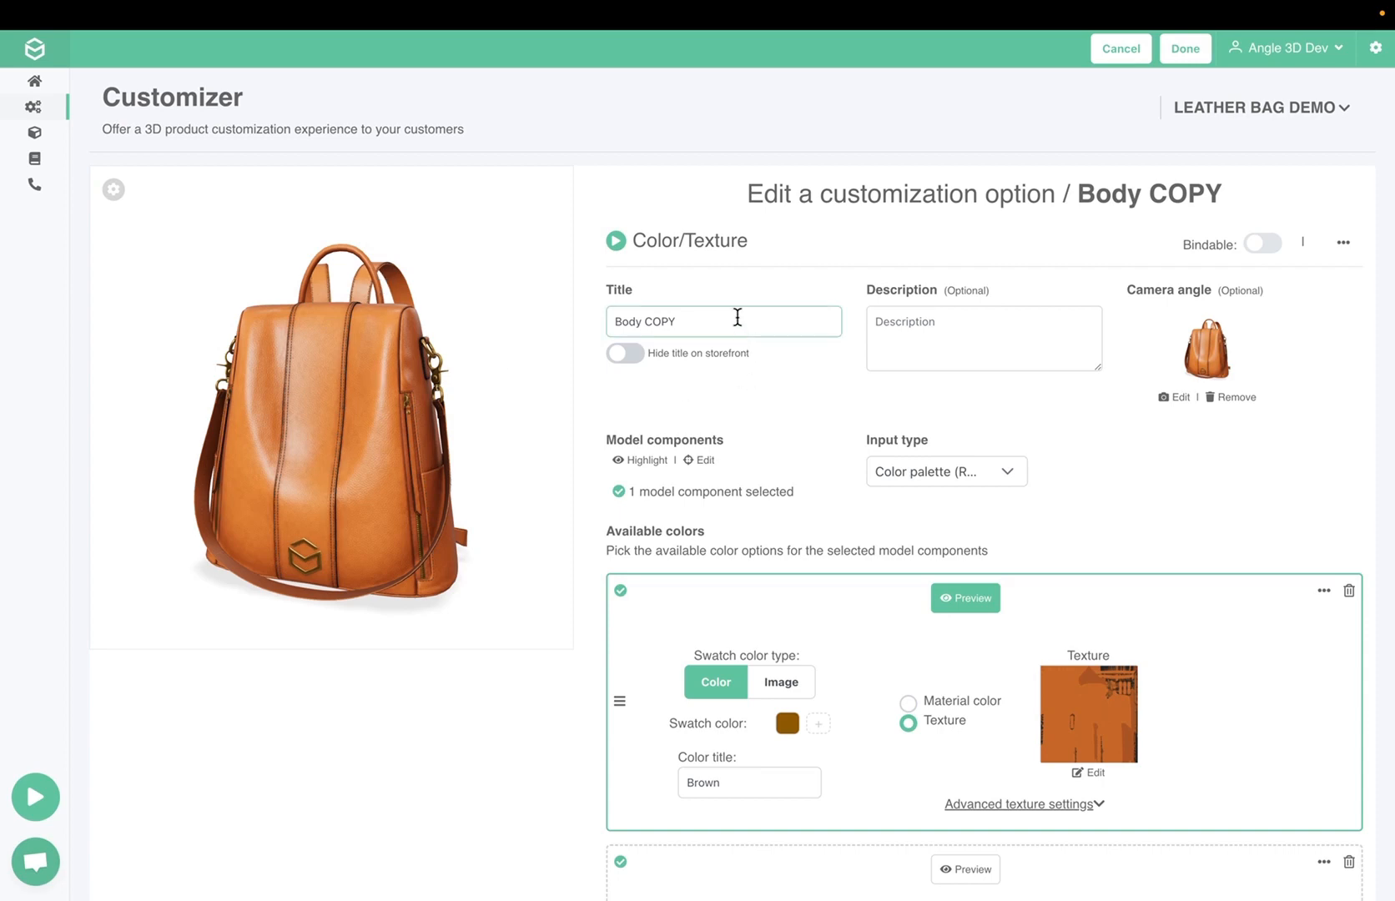
{"action": "left_click_drag", "start_coordinate": [735, 320], "coordinate": [584, 324]}
{"action": "type", "text": "Handle"}
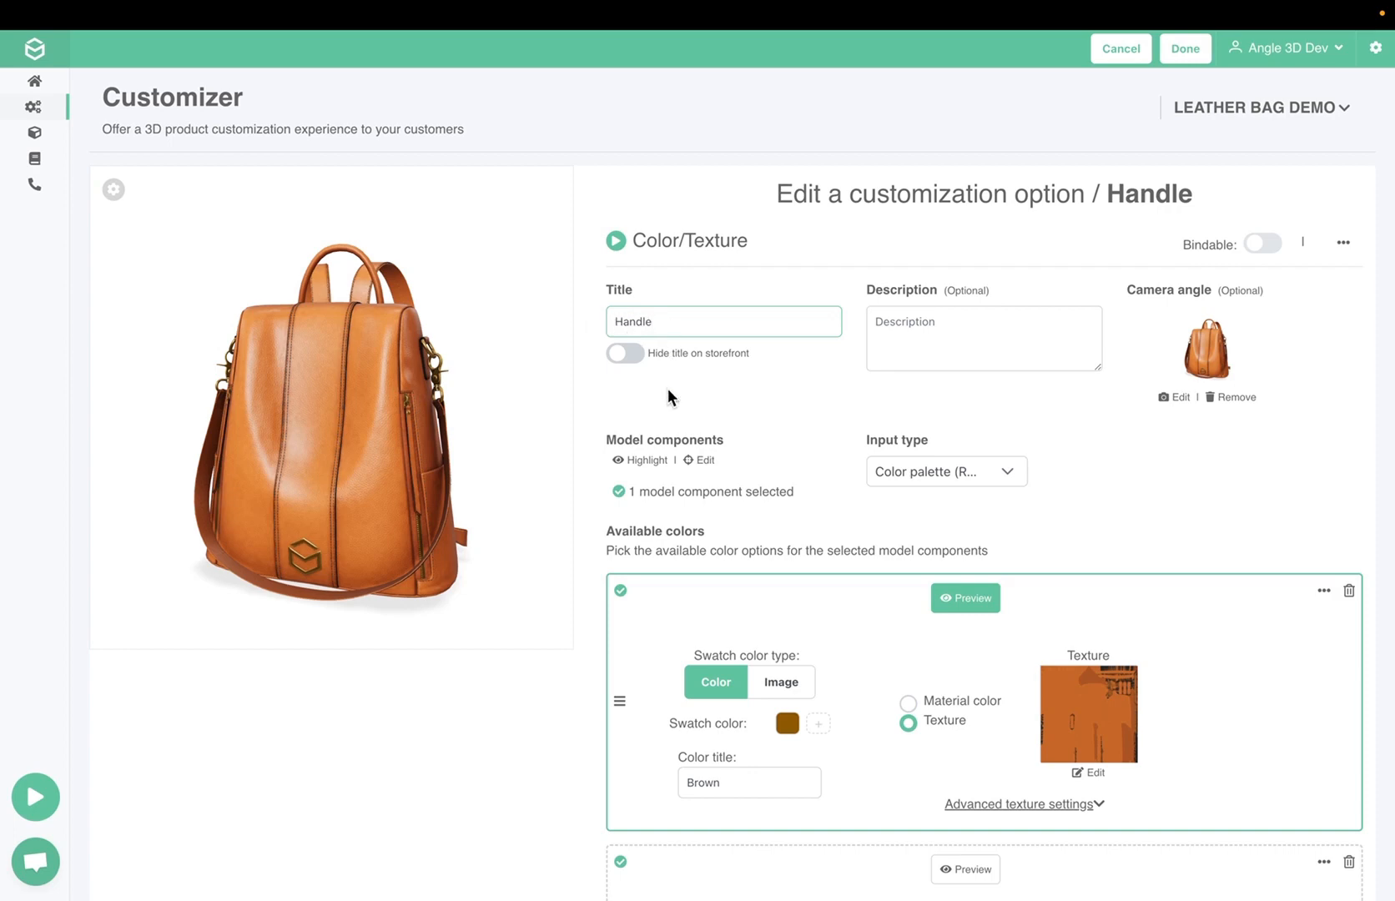
Replace the Handle option's selected model component bag_body_common with top_handle and confirm the picking
{"action": "left_click", "coordinate": [706, 461]}
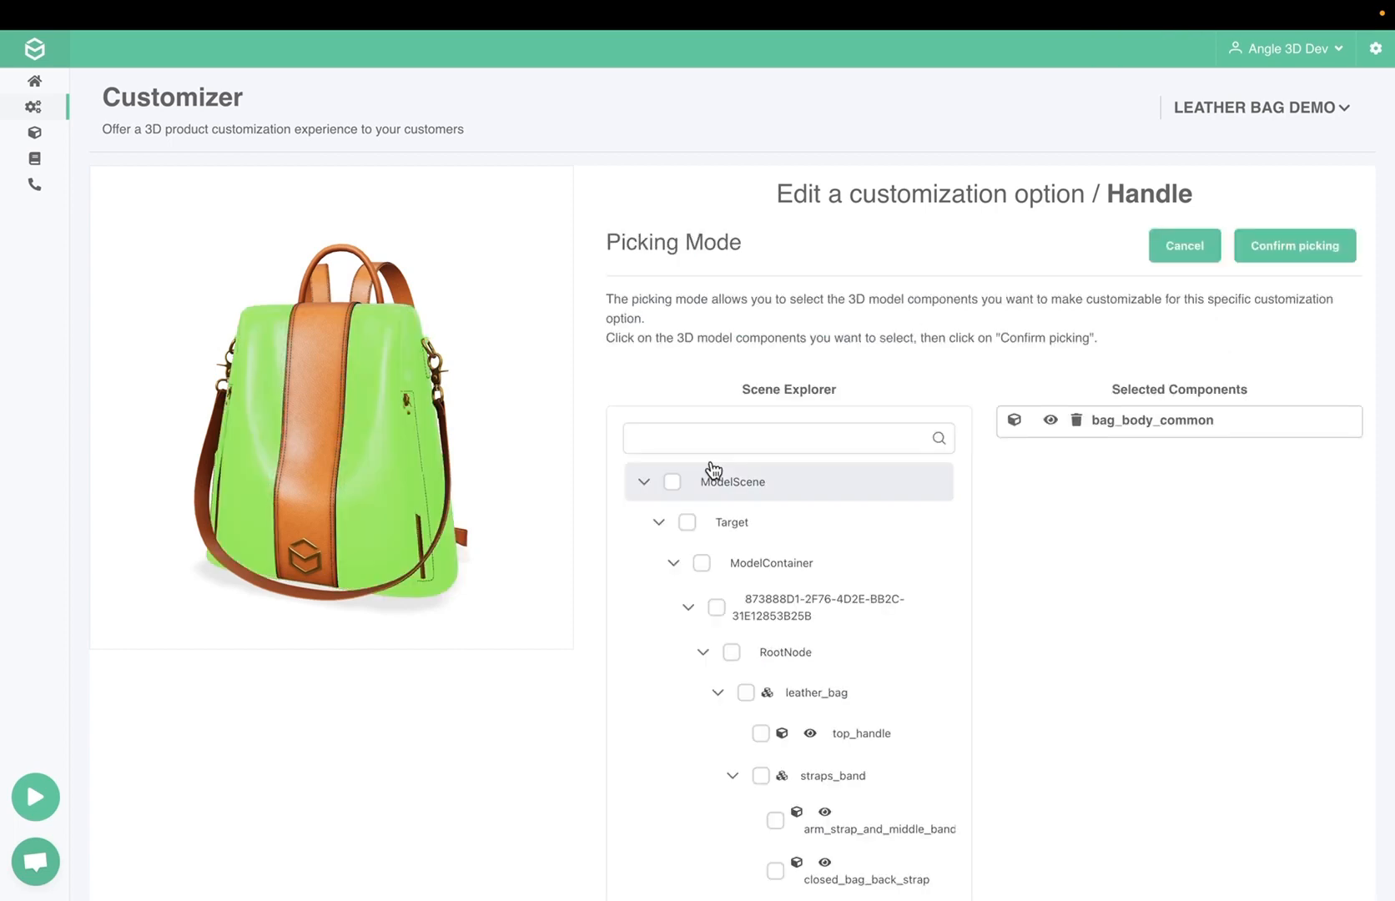
{"action": "left_click", "coordinate": [471, 438]}
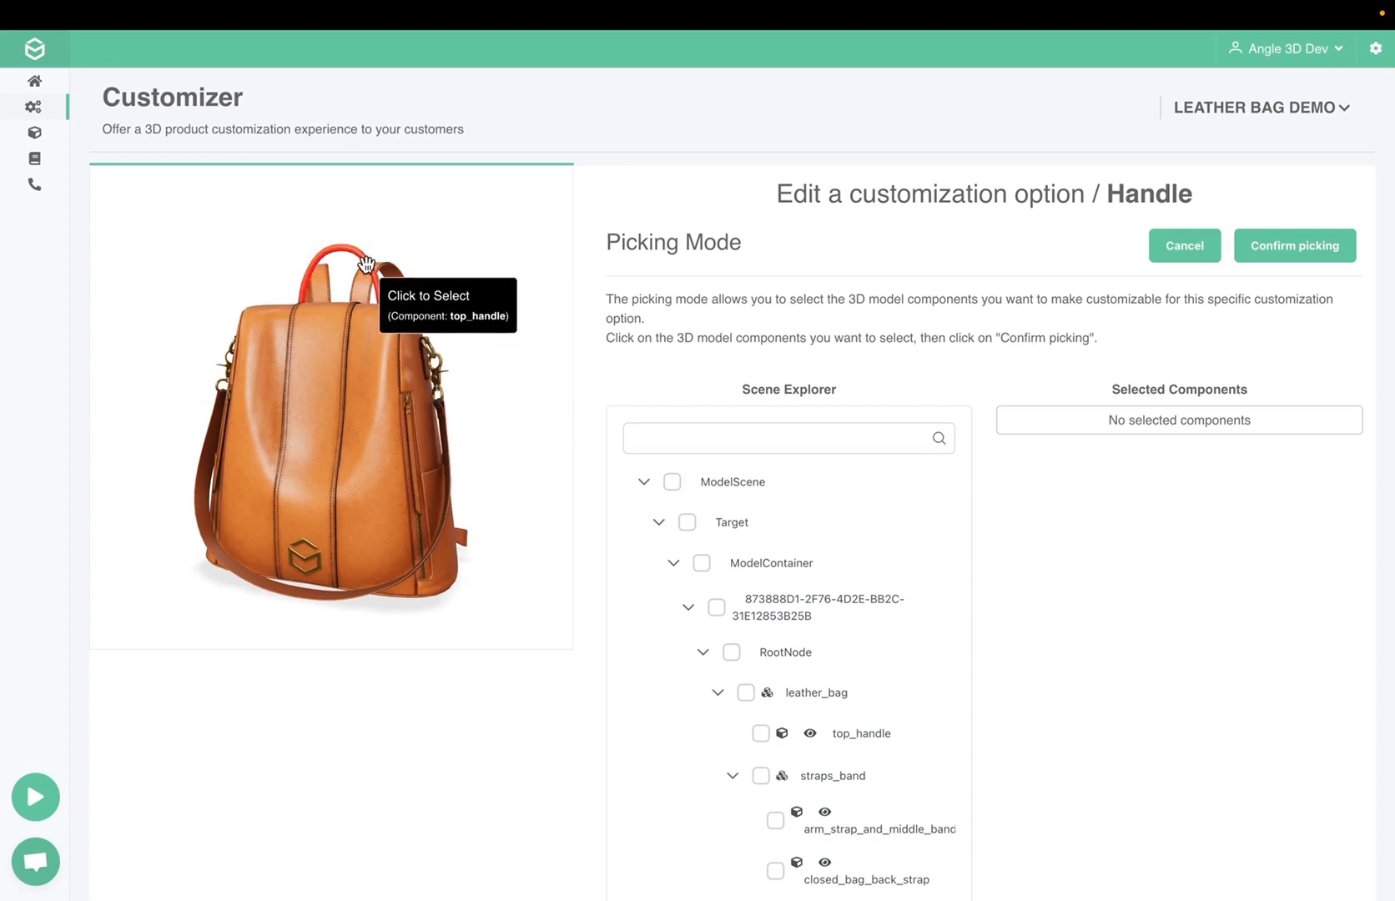
{"action": "left_click", "coordinate": [367, 265]}
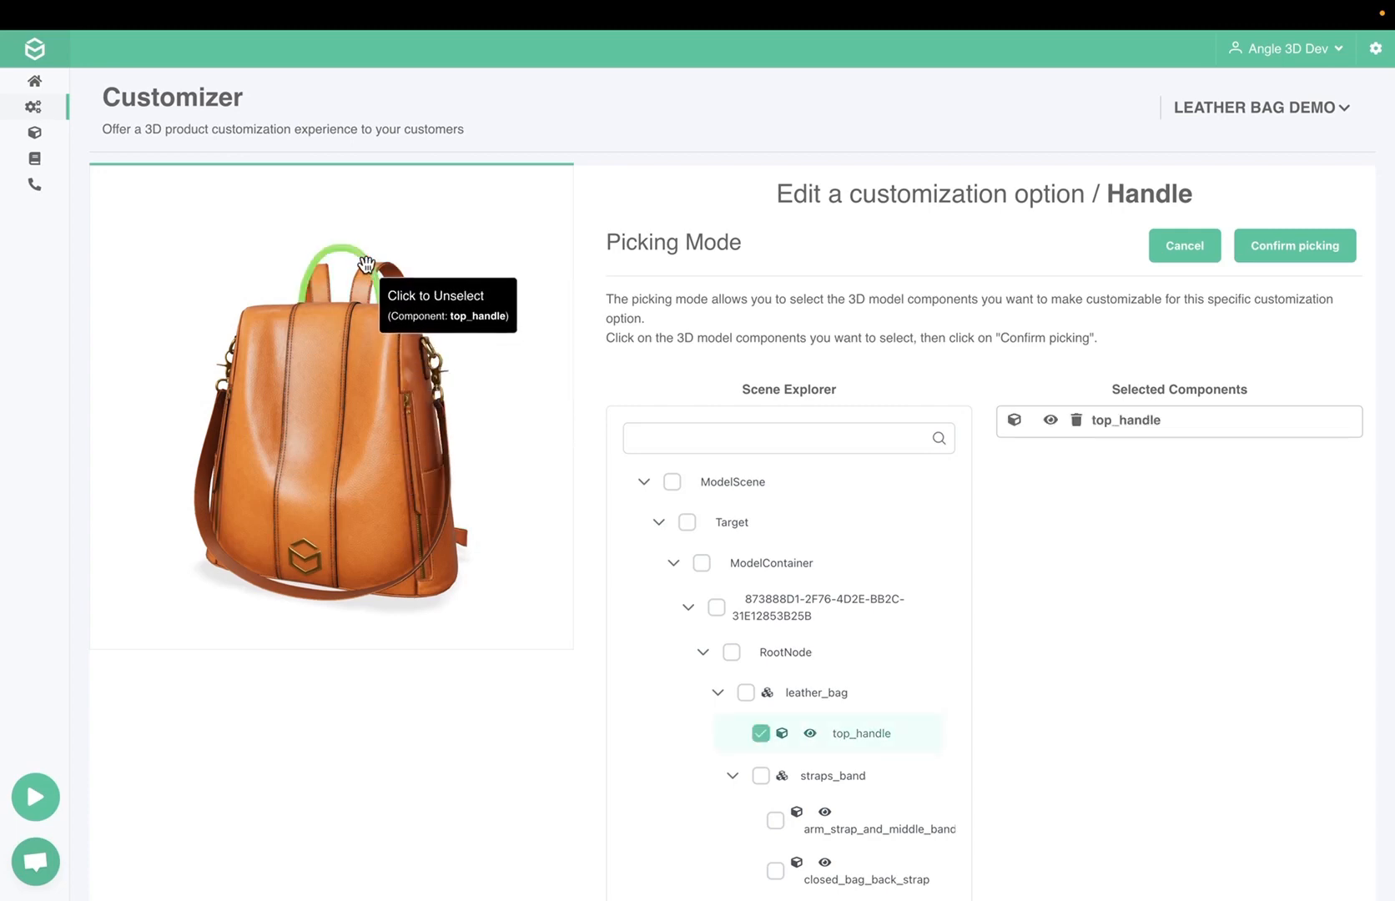
{"action": "left_click", "coordinate": [1273, 252]}
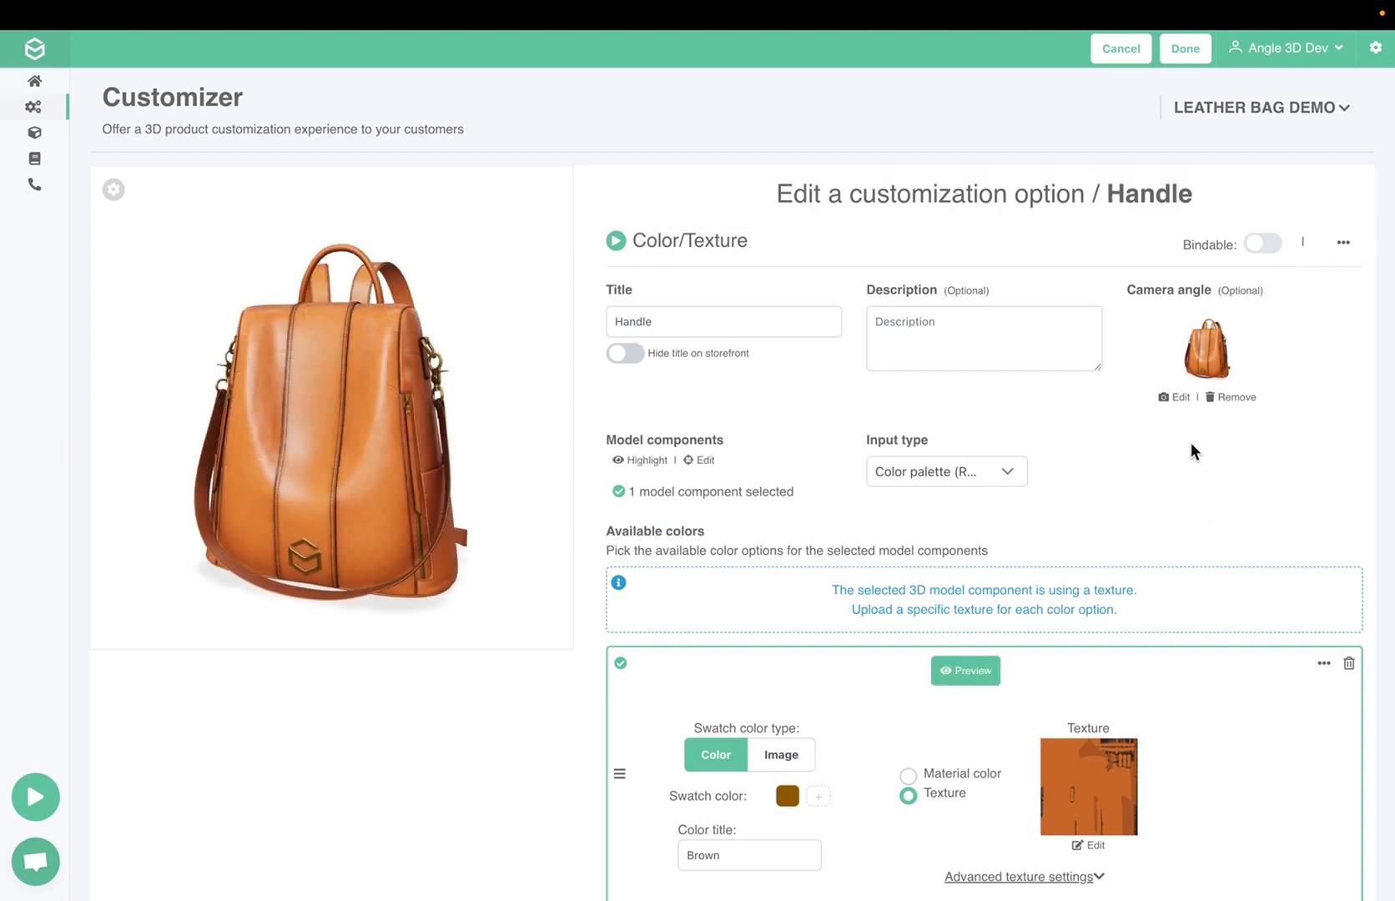
Set the Handle option's camera angle to a raised, rotated view of the bag's top and handle, and finish editing the option
{"action": "left_click", "coordinate": [1181, 397]}
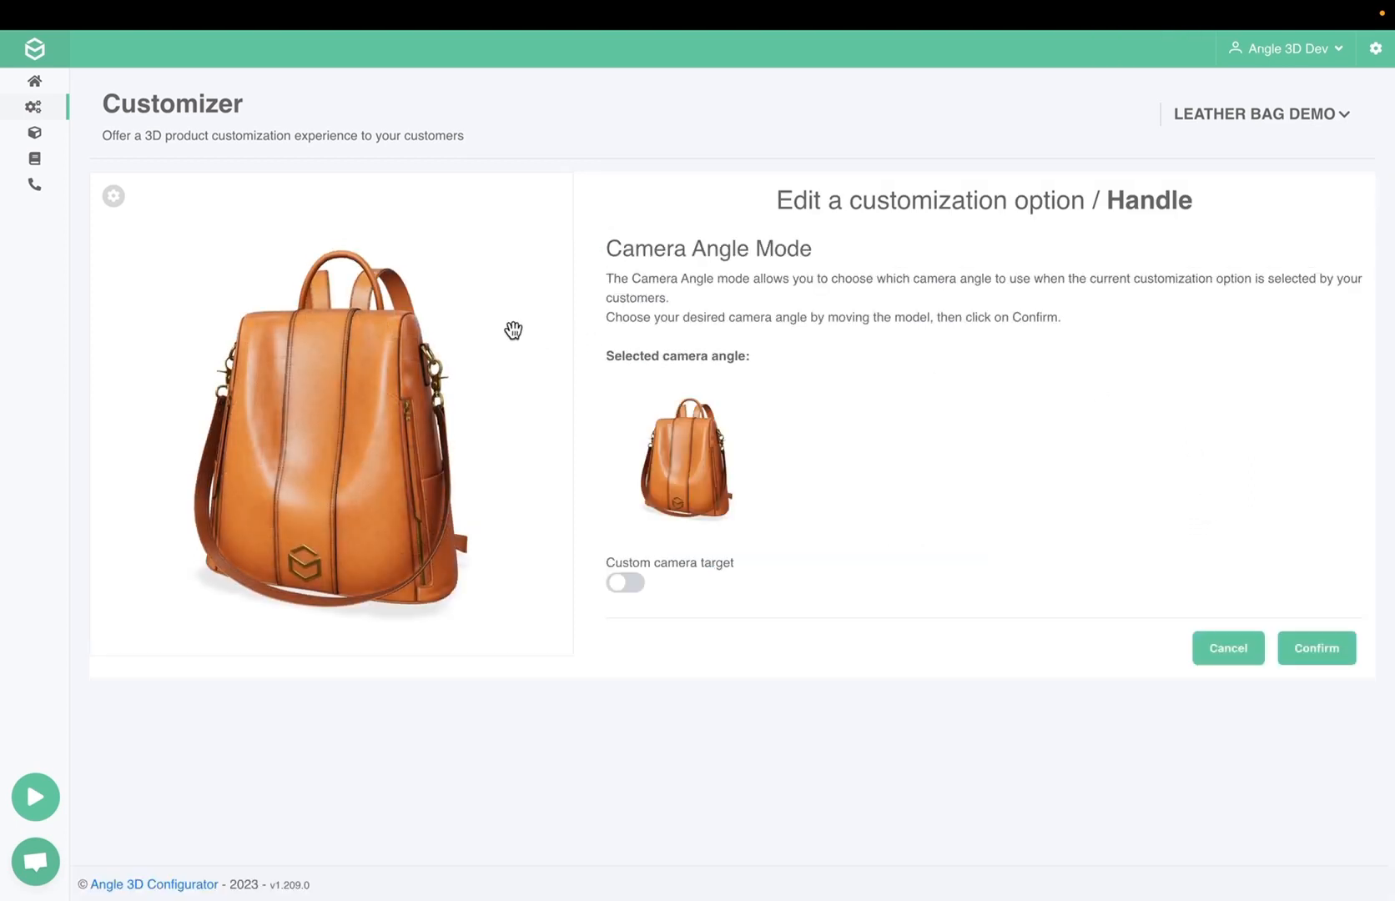
{"action": "left_click_drag", "start_coordinate": [465, 306], "coordinate": [391, 383]}
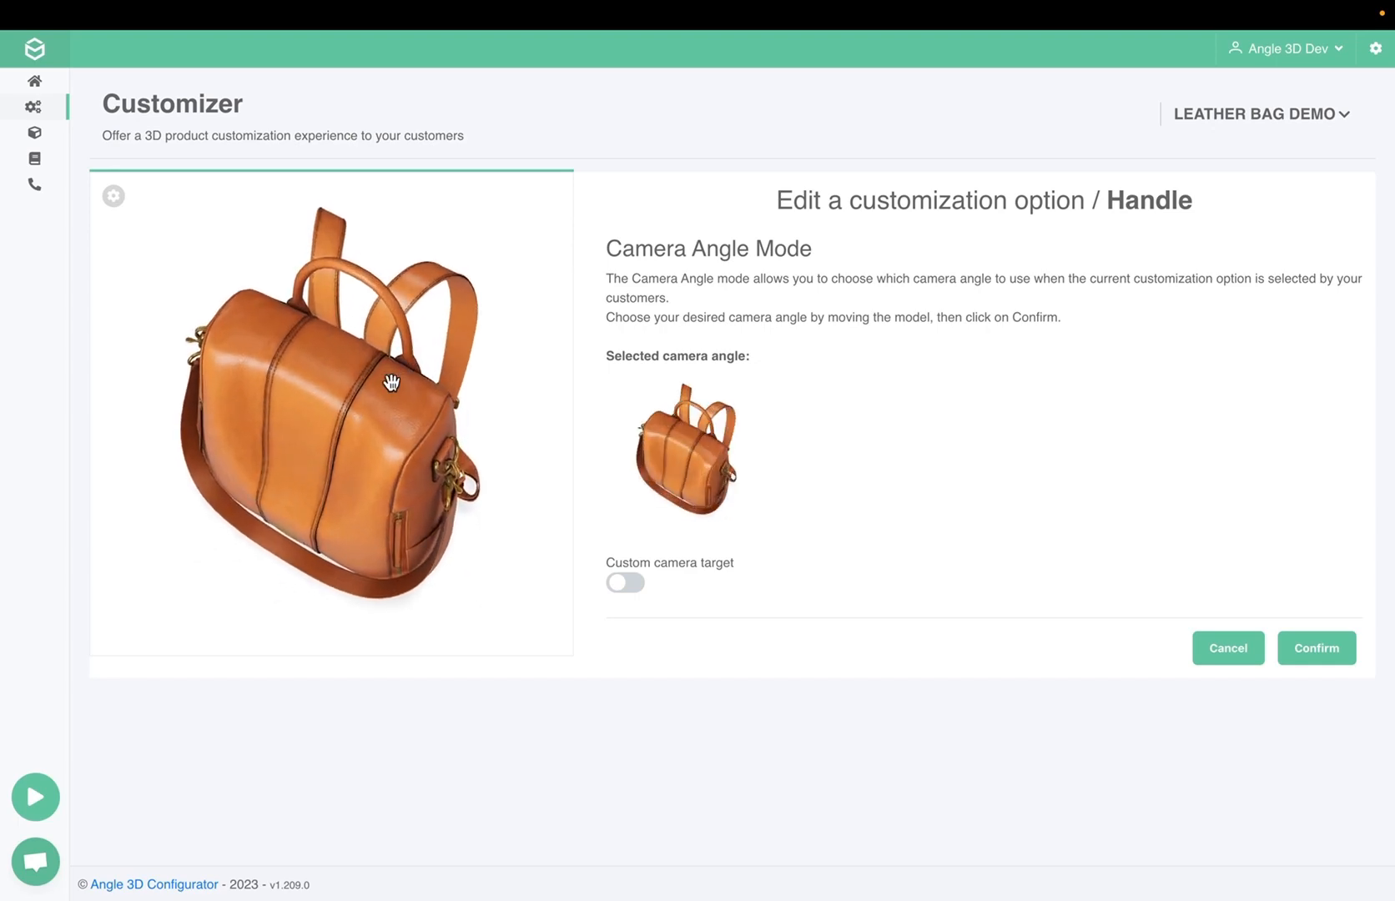
{"action": "left_click", "coordinate": [1337, 650]}
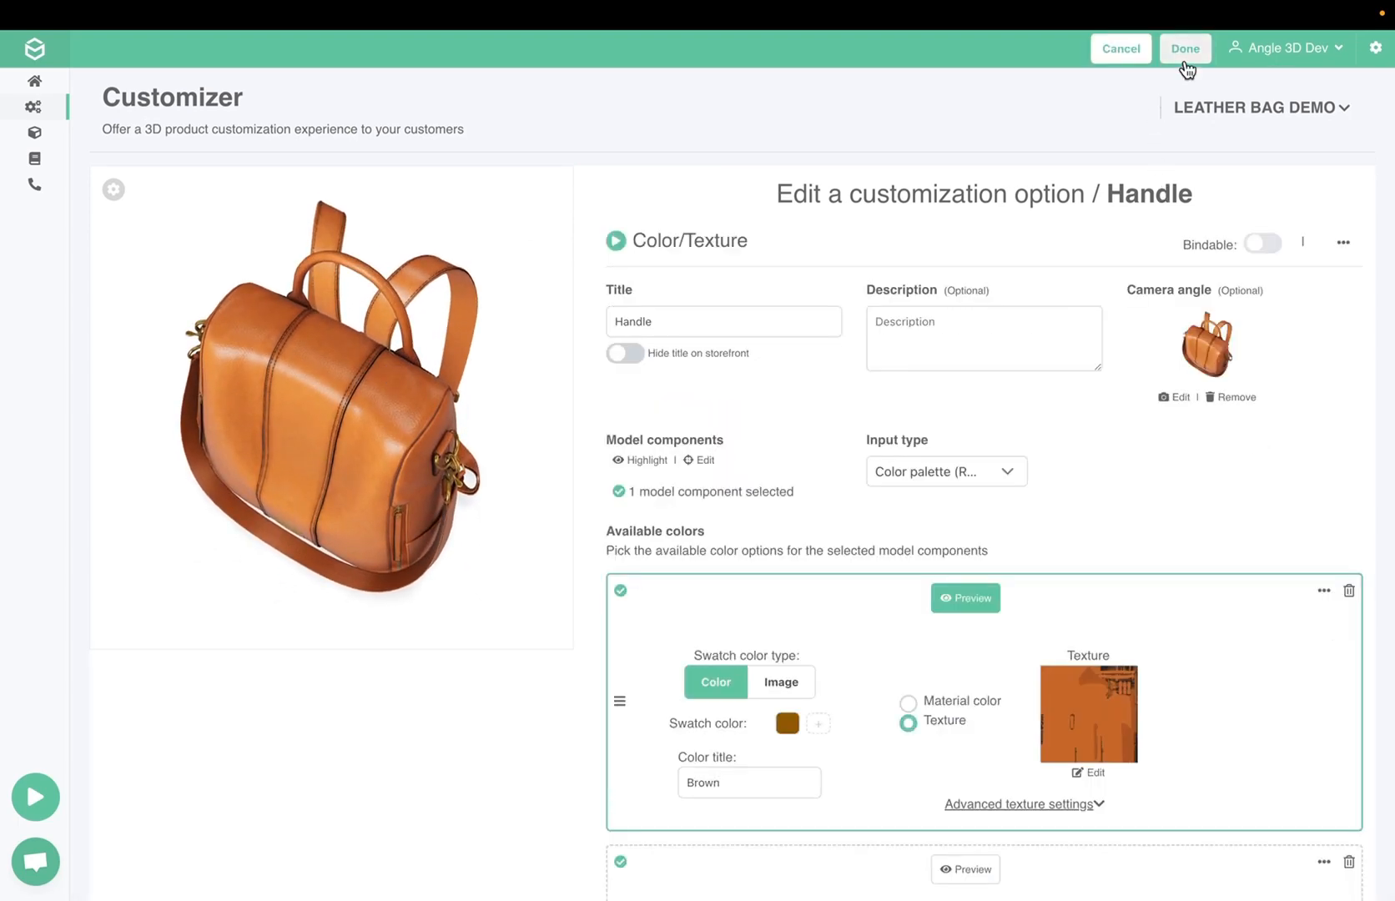
{"action": "left_click", "coordinate": [1183, 54]}
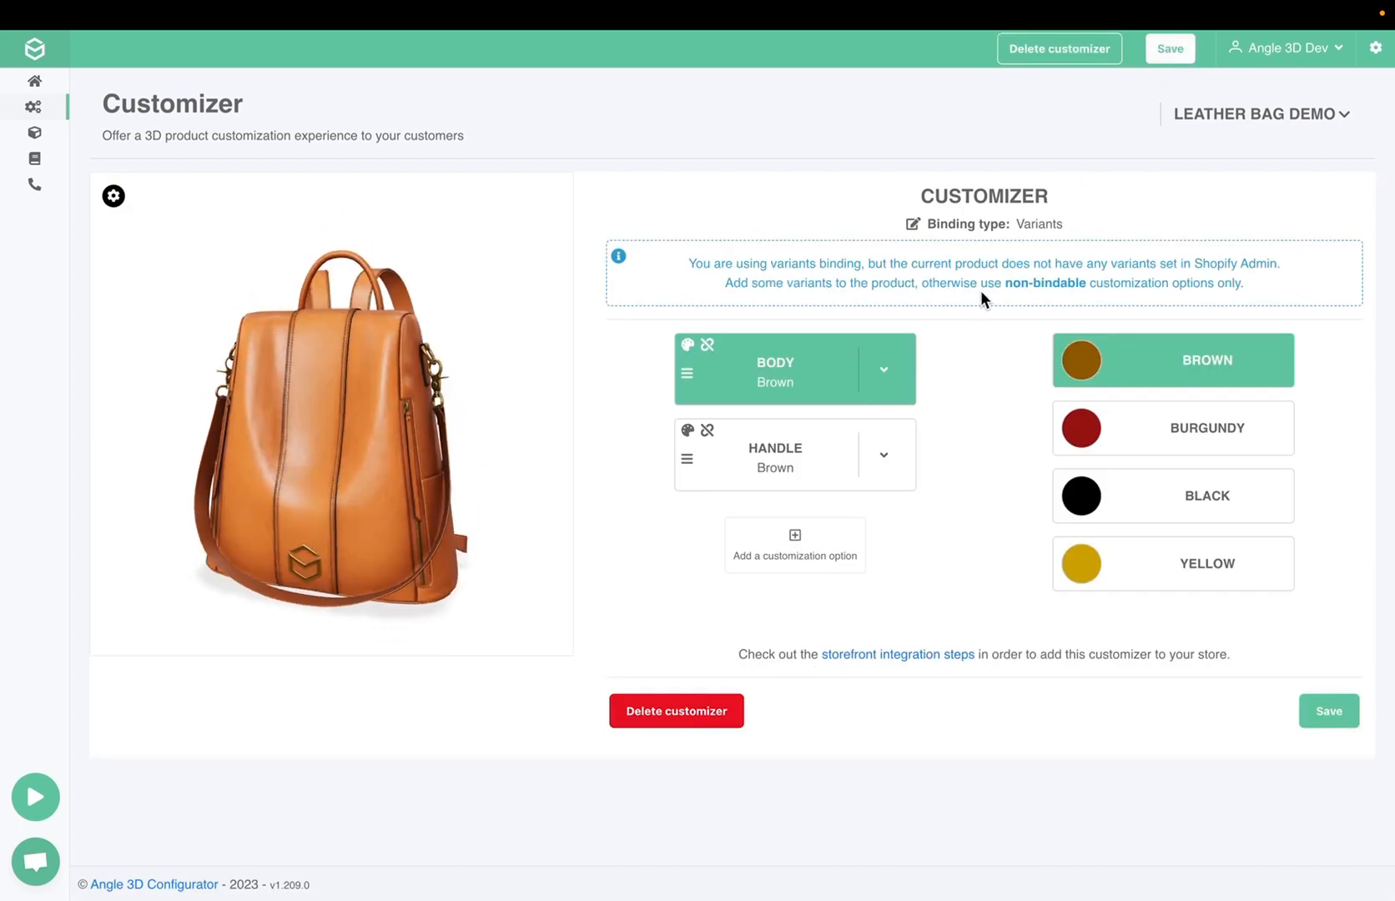
Try the Burgundy, Black and Yellow choices of the Body option on the bag model
{"action": "left_click", "coordinate": [1140, 413]}
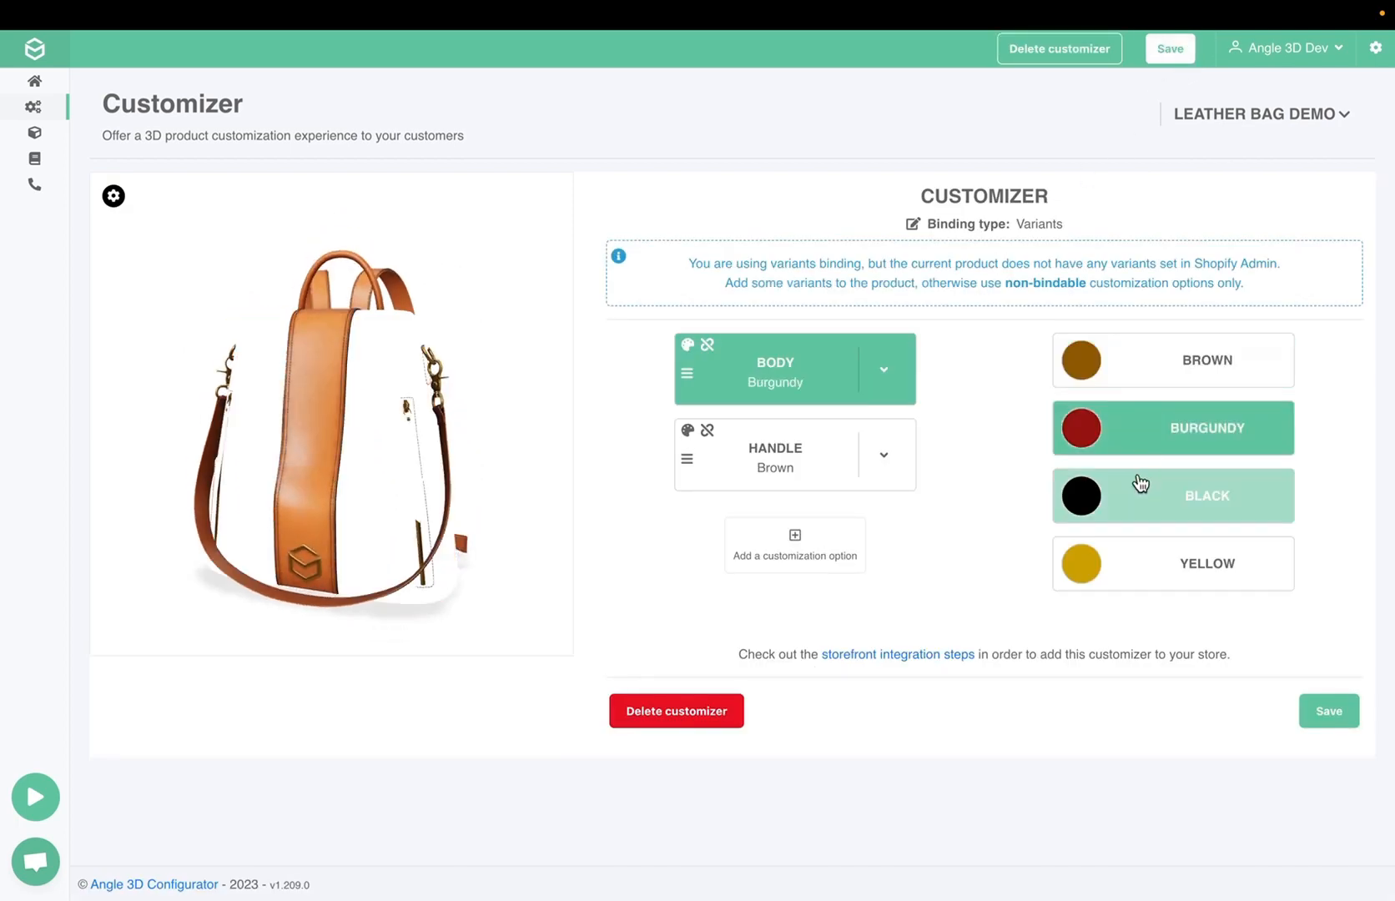
{"action": "left_click", "coordinate": [1140, 501]}
{"action": "left_click", "coordinate": [1135, 572]}
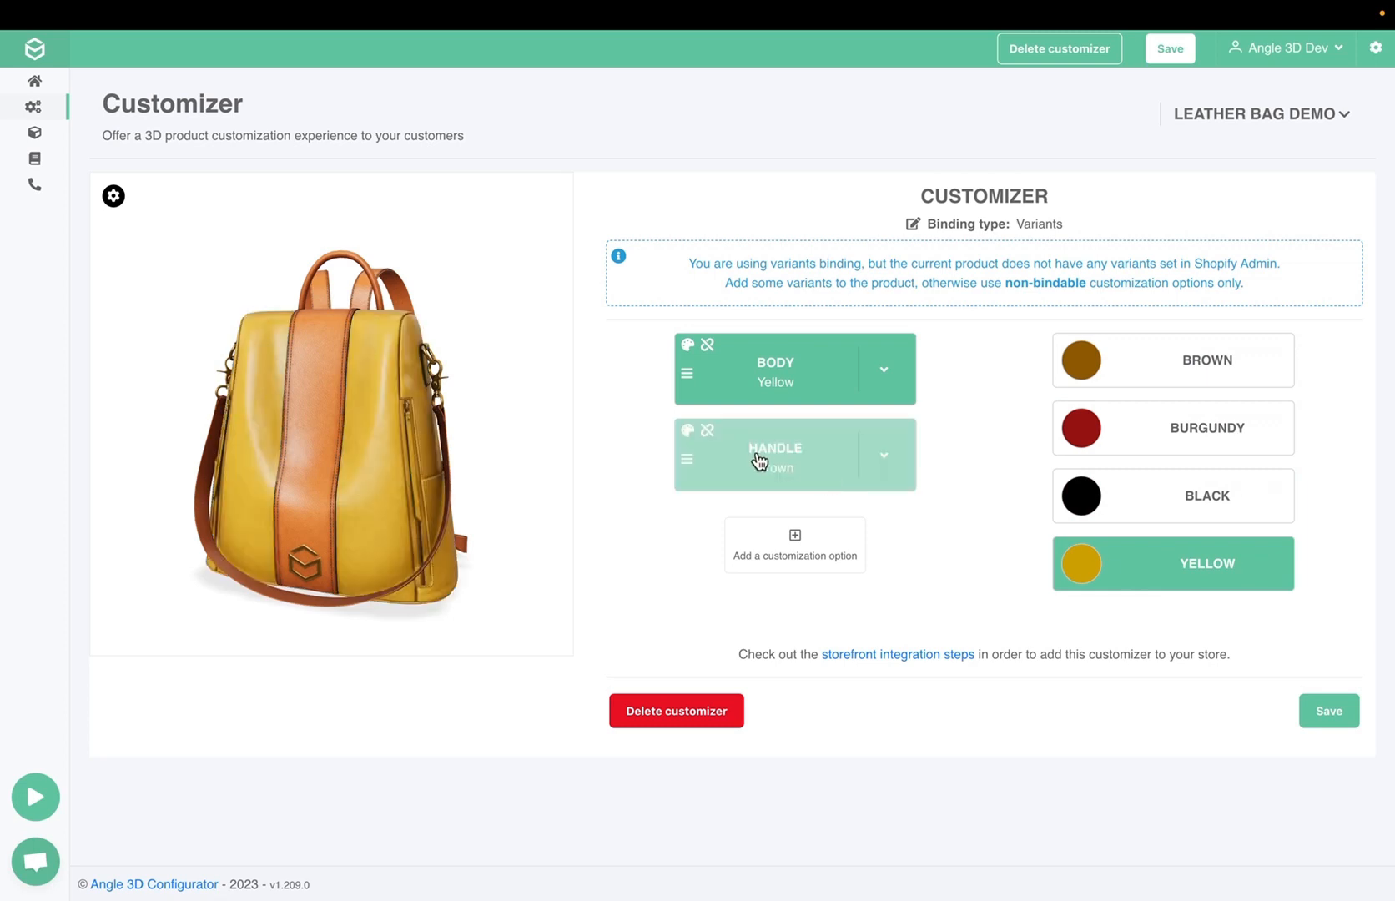
Try the Burgundy, Black and Yellow choices of the Handle option and examine the bag from the front
{"action": "left_click", "coordinate": [791, 459]}
{"action": "left_click", "coordinate": [1089, 432]}
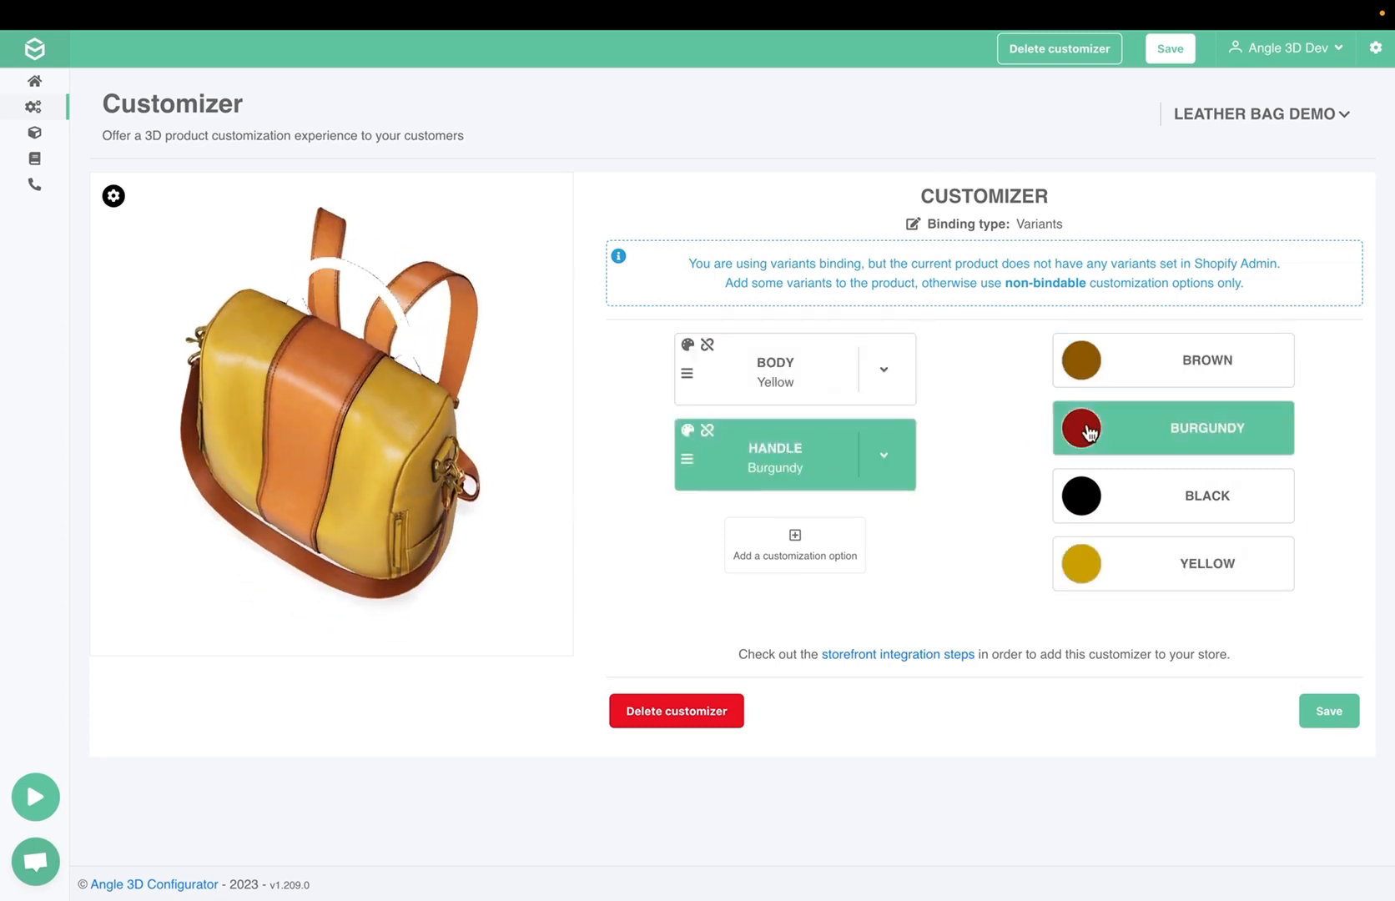
{"action": "left_click", "coordinate": [1153, 491]}
{"action": "left_click", "coordinate": [1145, 568]}
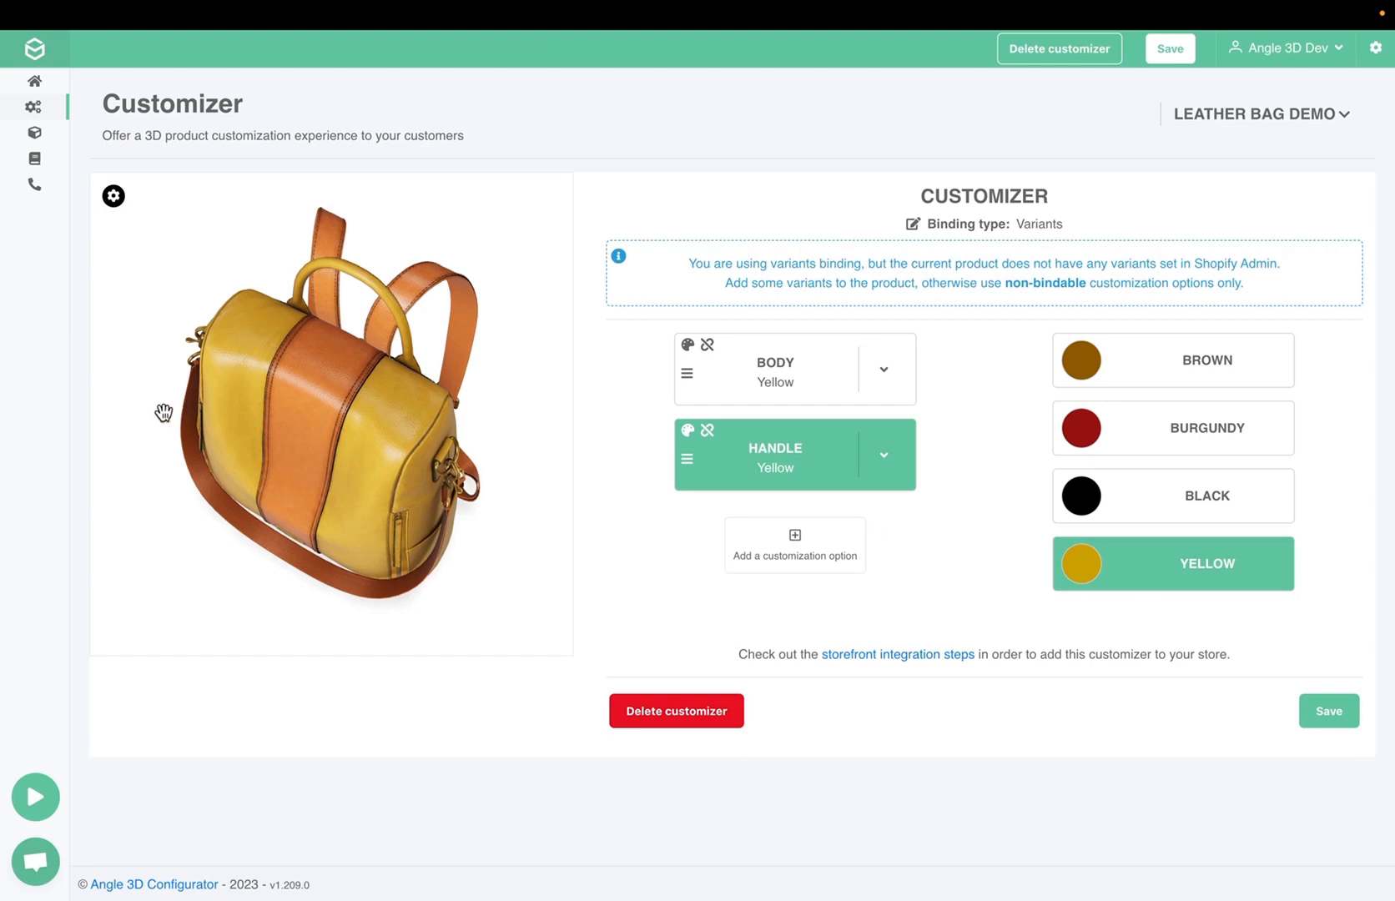
{"action": "left_click_drag", "start_coordinate": [396, 409], "coordinate": [343, 353]}
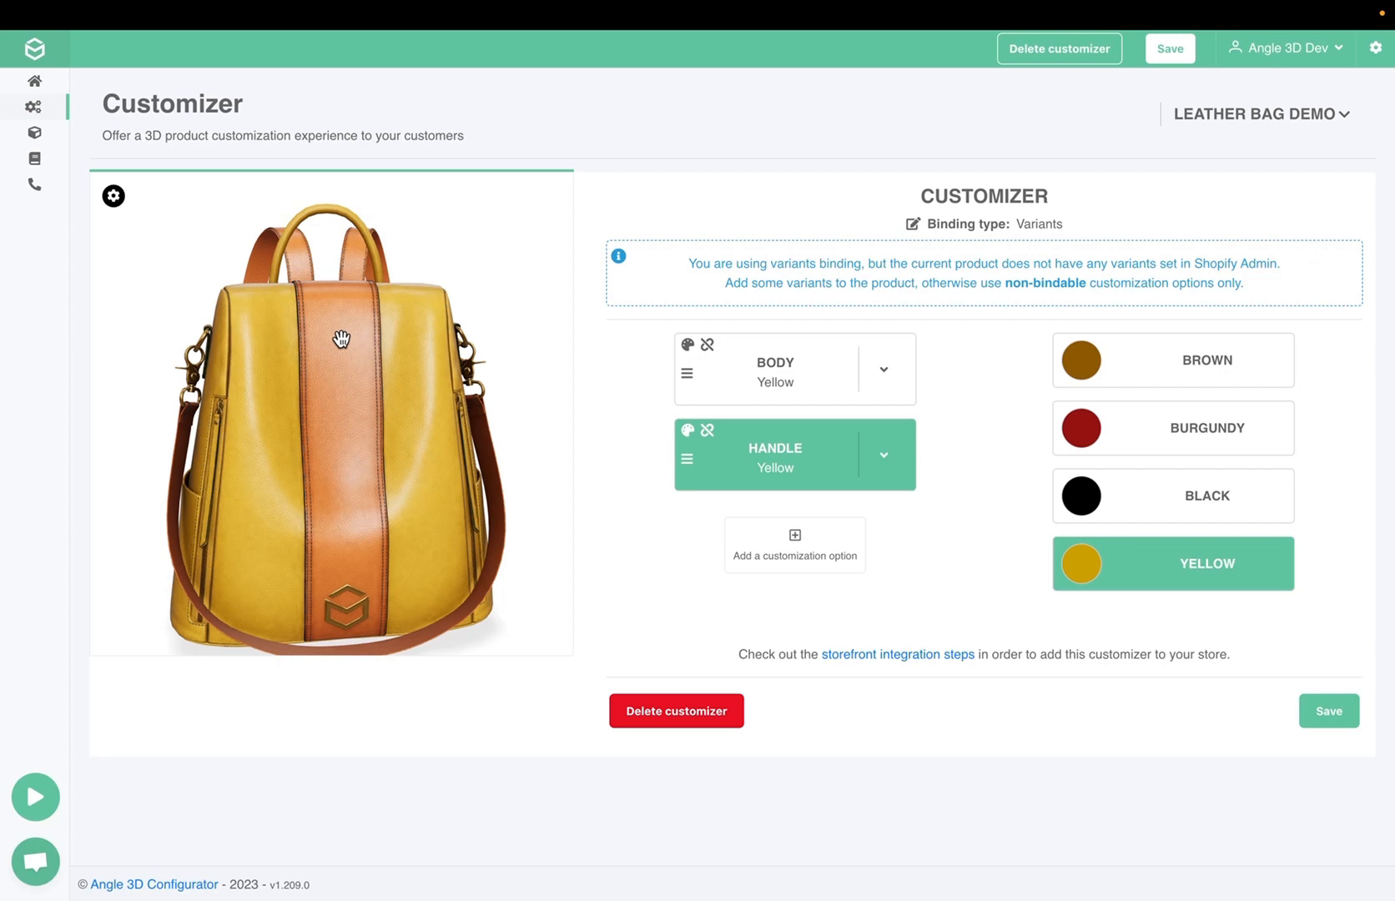
Add a new Color/Texture customization option and title it "Straps"
{"action": "left_click", "coordinate": [783, 567]}
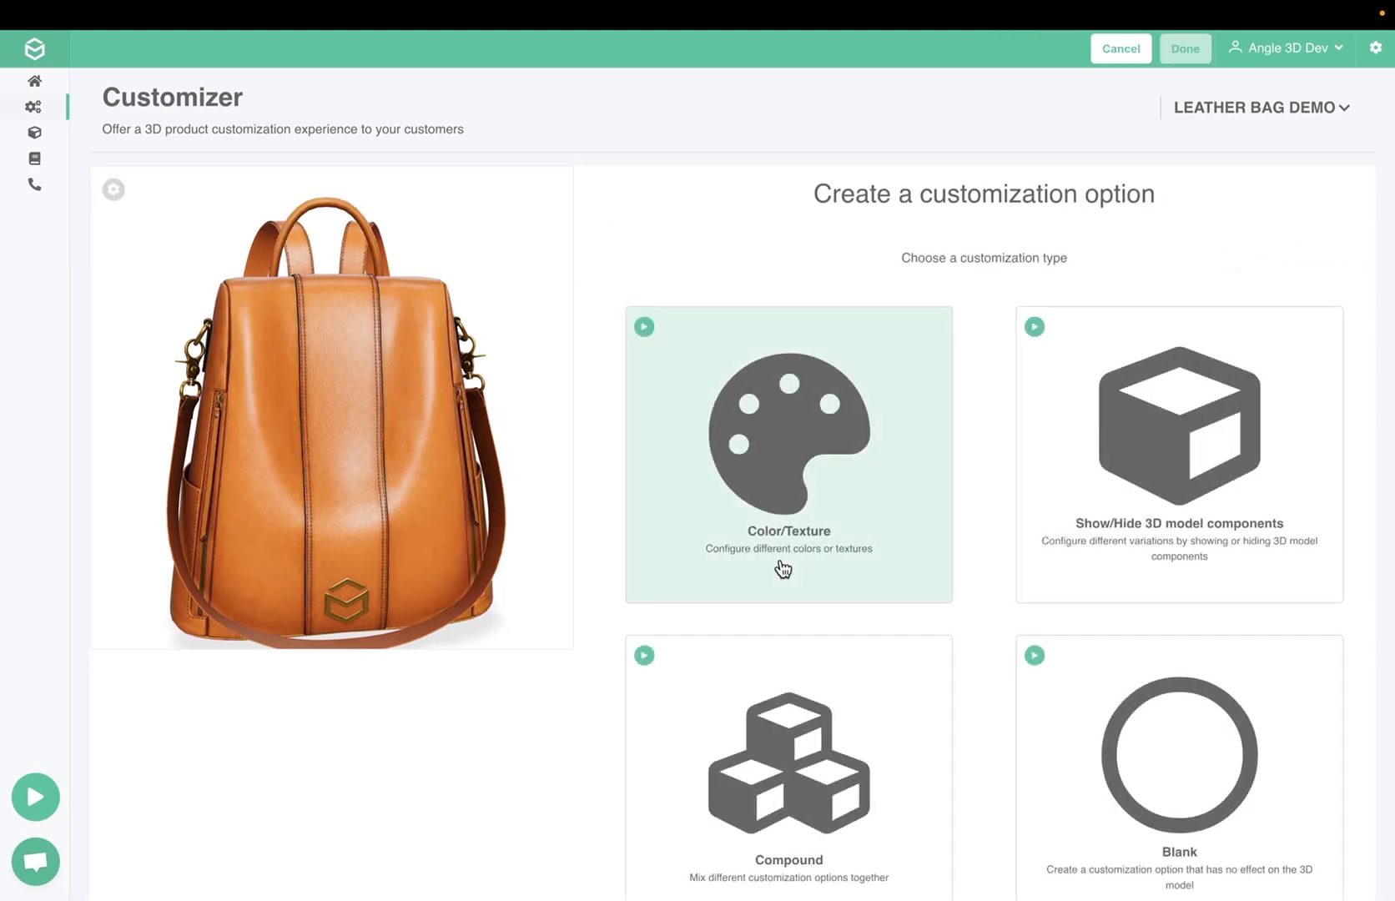
{"action": "left_click", "coordinate": [782, 568]}
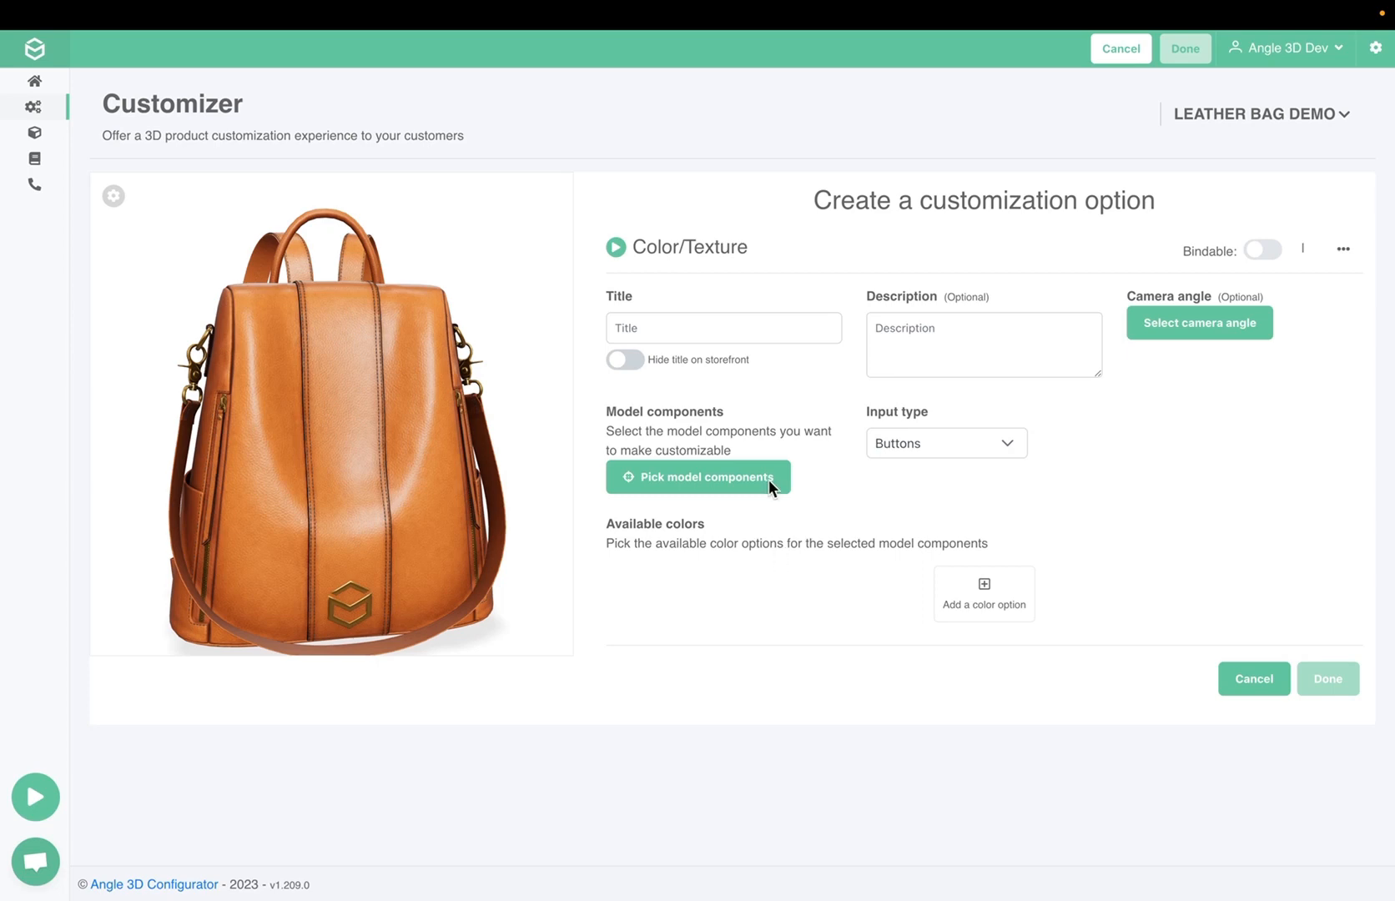
{"action": "left_click", "coordinate": [726, 330]}
{"action": "type", "text": "Straps & Bands"}
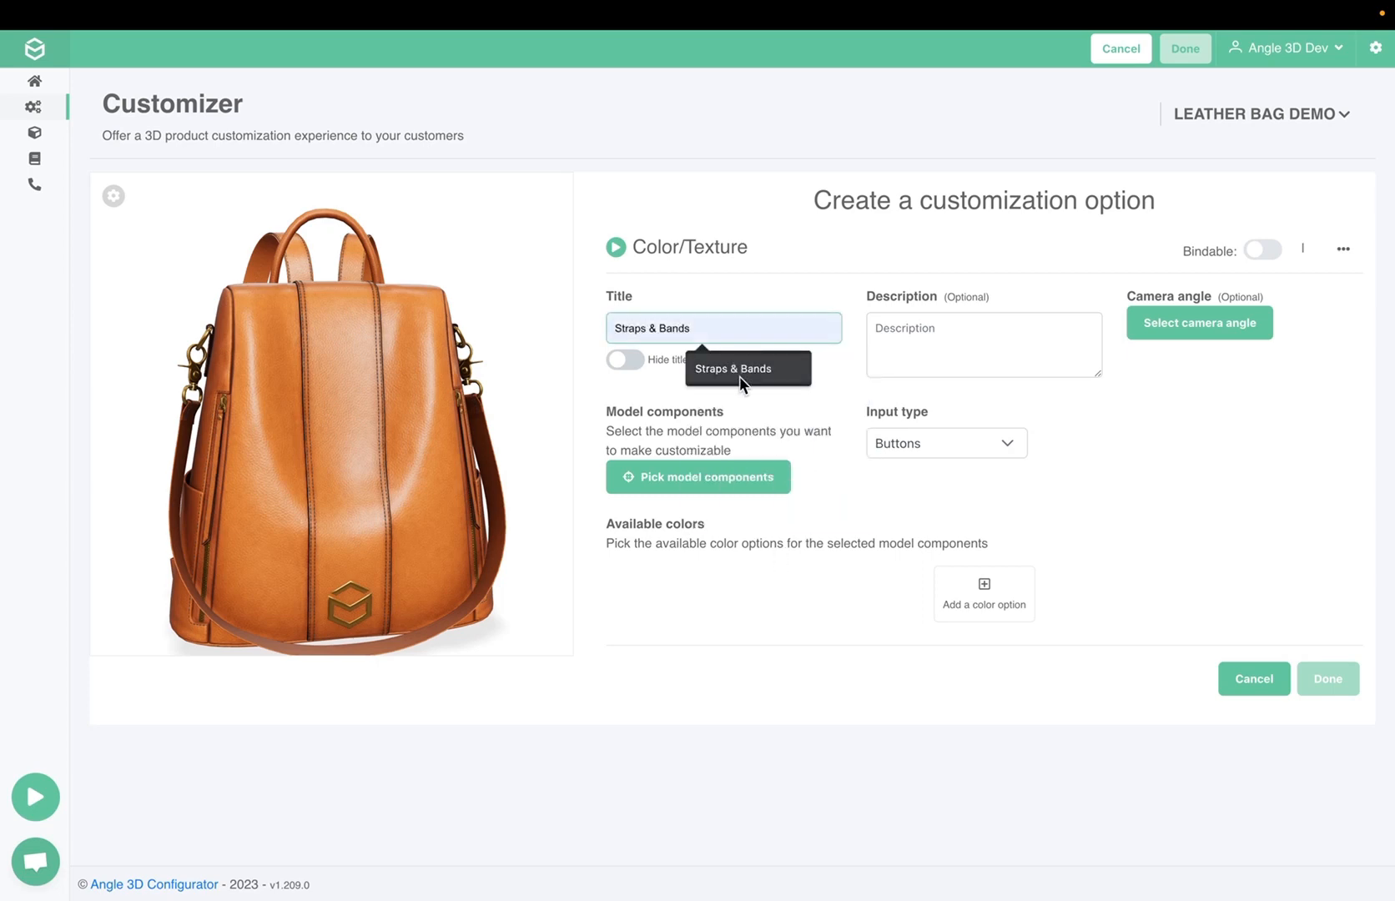
{"action": "left_click", "coordinate": [731, 395]}
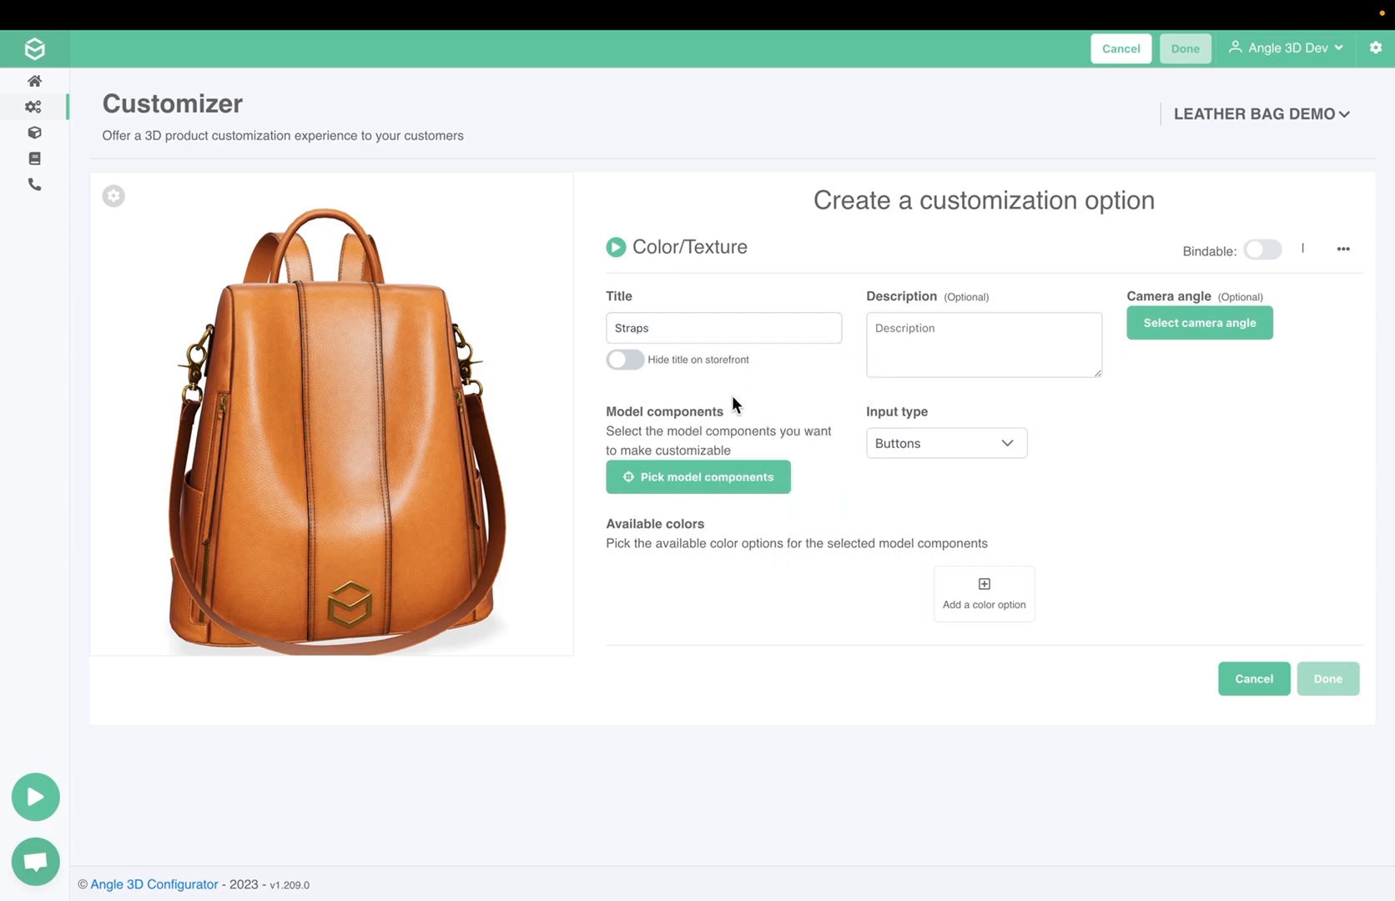
Pick arm_strap_and_middle_band as the Straps option's model component and confirm the picking
{"action": "left_click", "coordinate": [715, 477]}
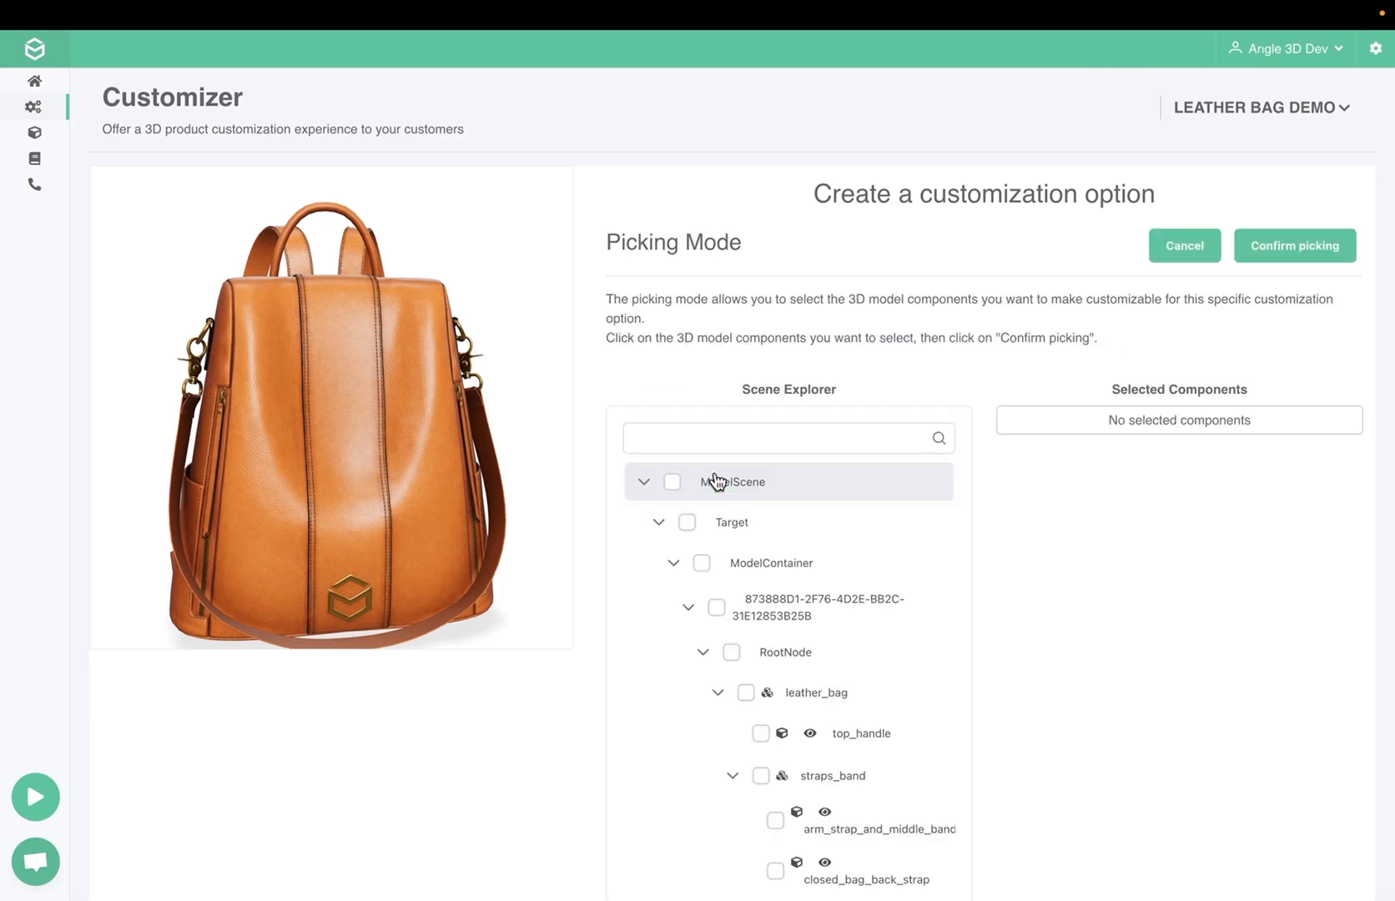
{"action": "left_click", "coordinate": [494, 482]}
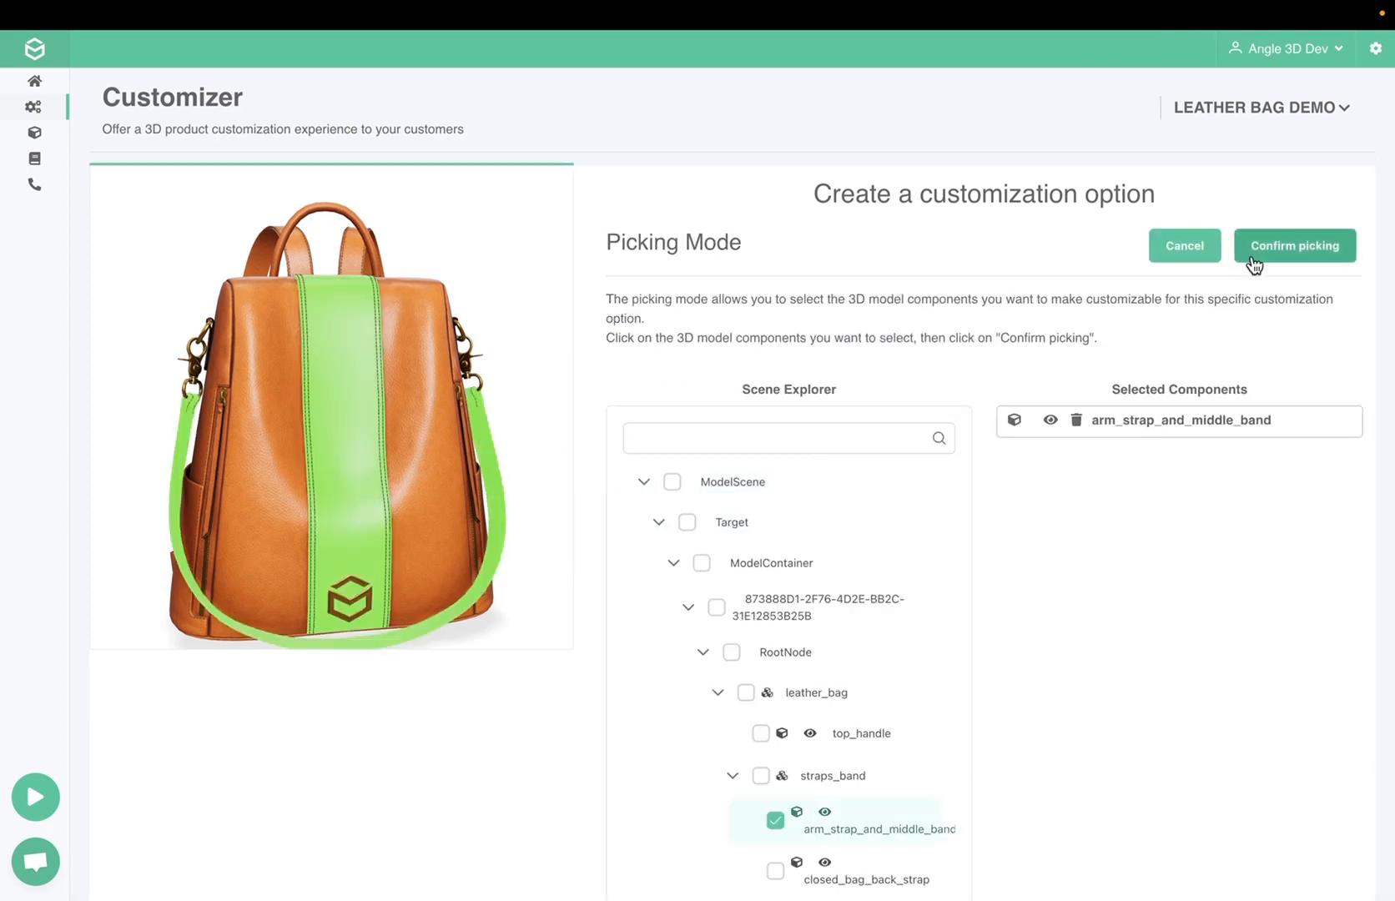
{"action": "left_click", "coordinate": [1339, 257]}
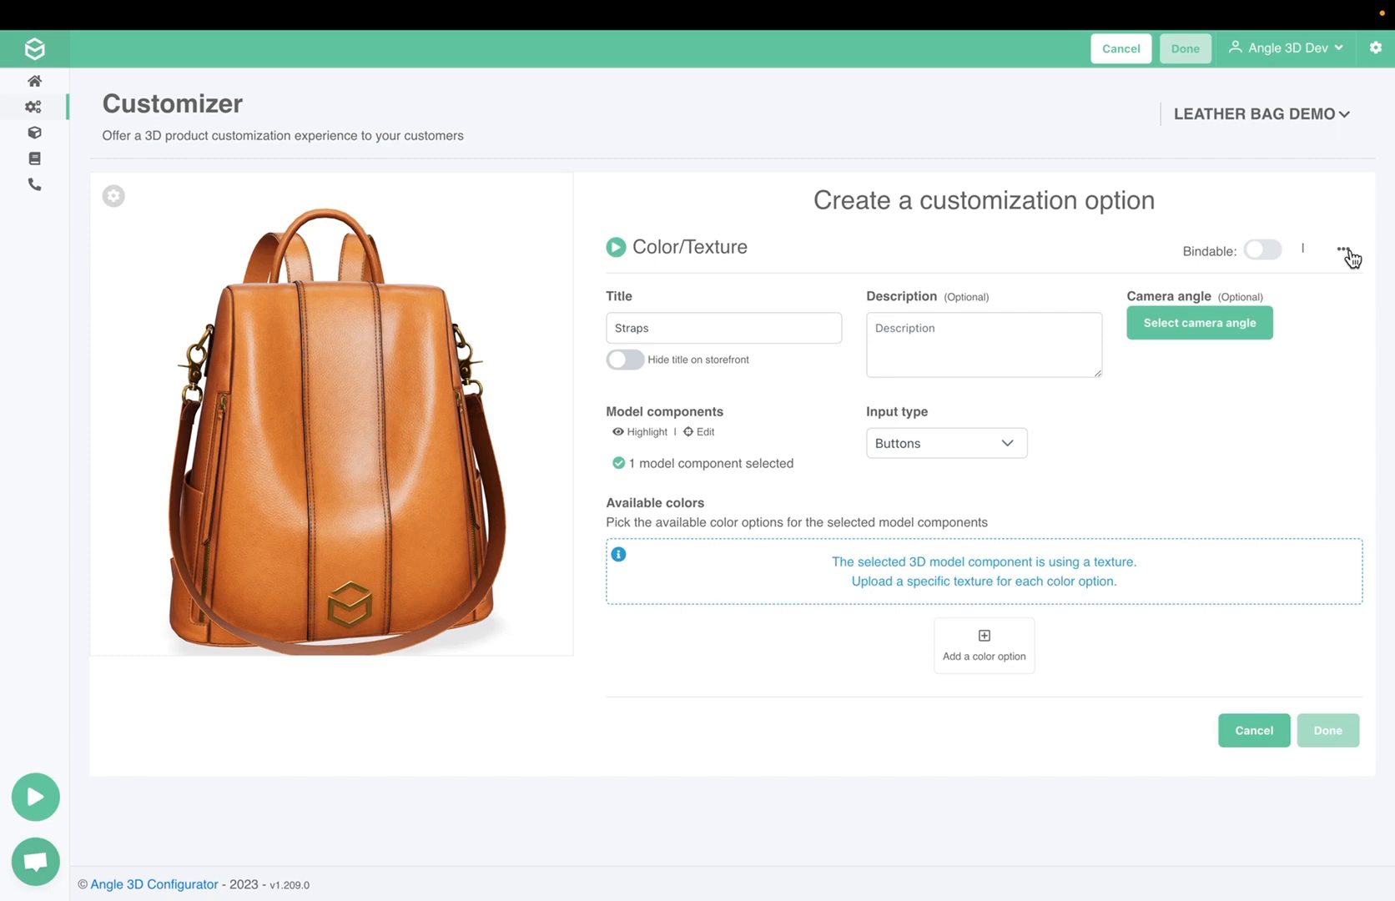
Add a color option to Straps with the preset brown swatch color and the title "Brown"
{"action": "left_click", "coordinate": [980, 670]}
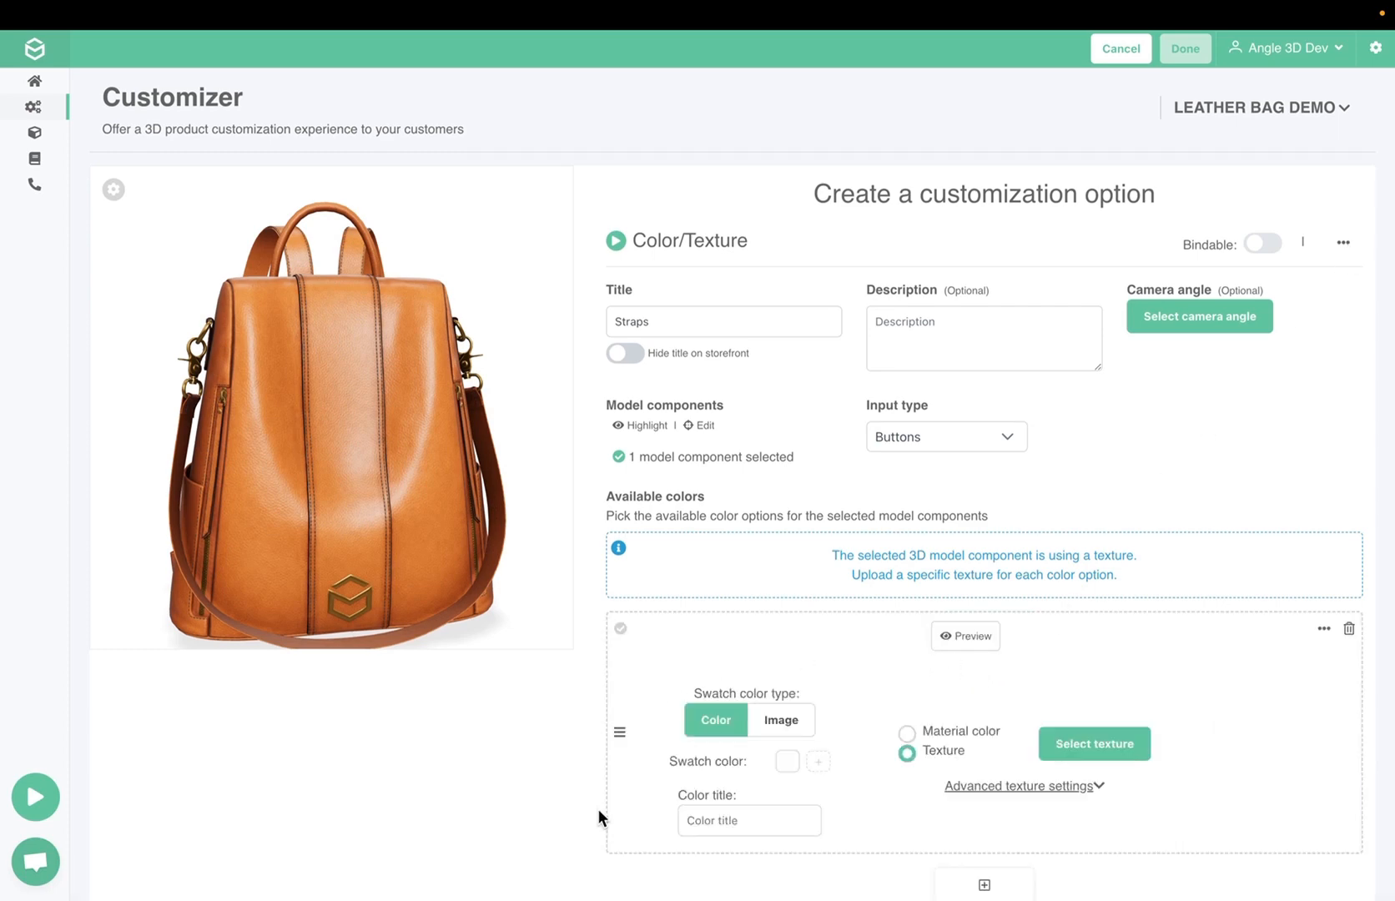
{"action": "left_click", "coordinate": [785, 762]}
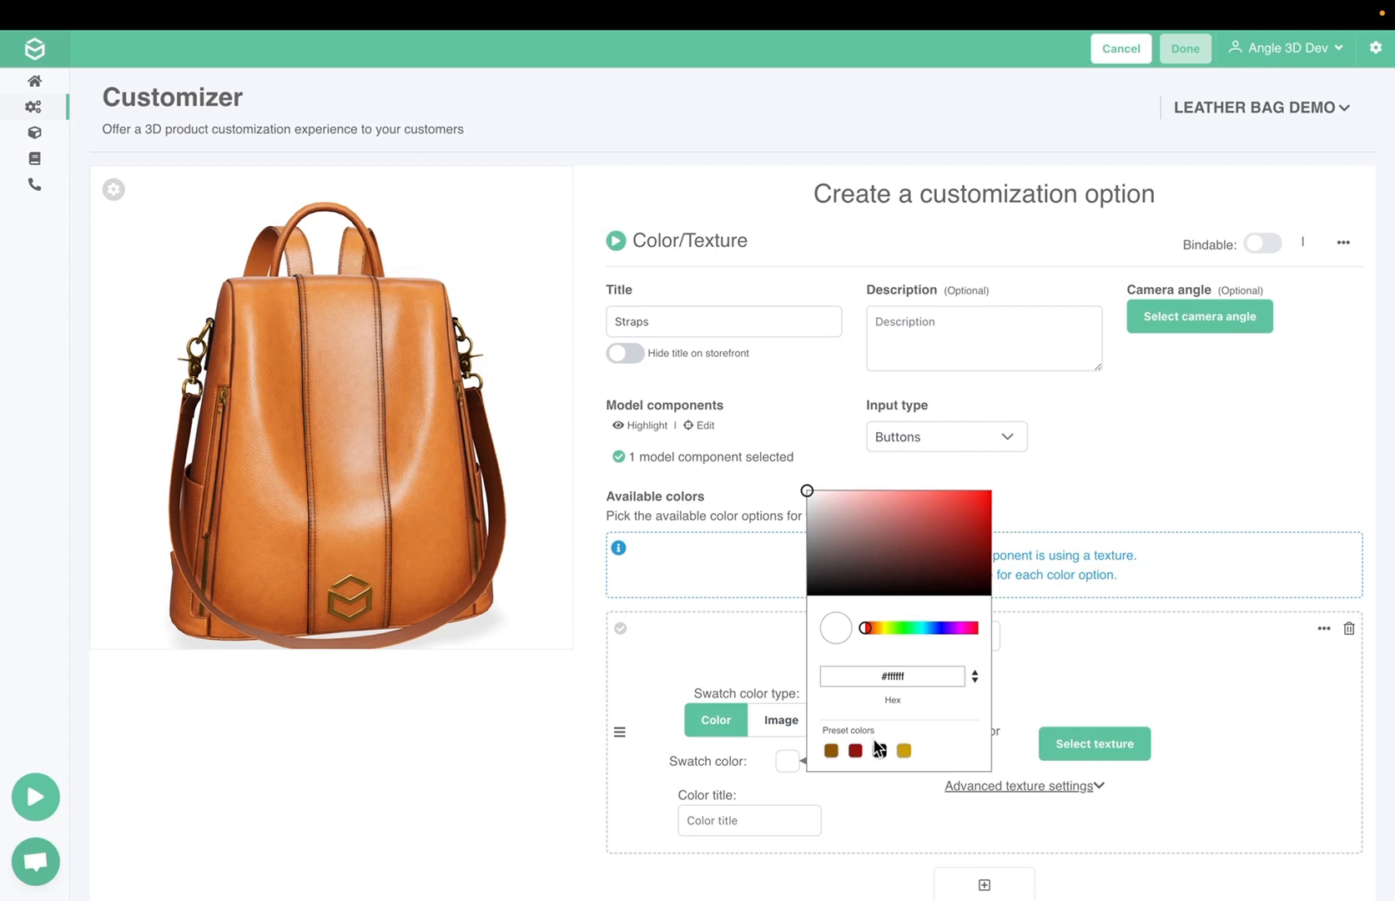
{"action": "left_click", "coordinate": [831, 752]}
{"action": "left_click", "coordinate": [734, 820]}
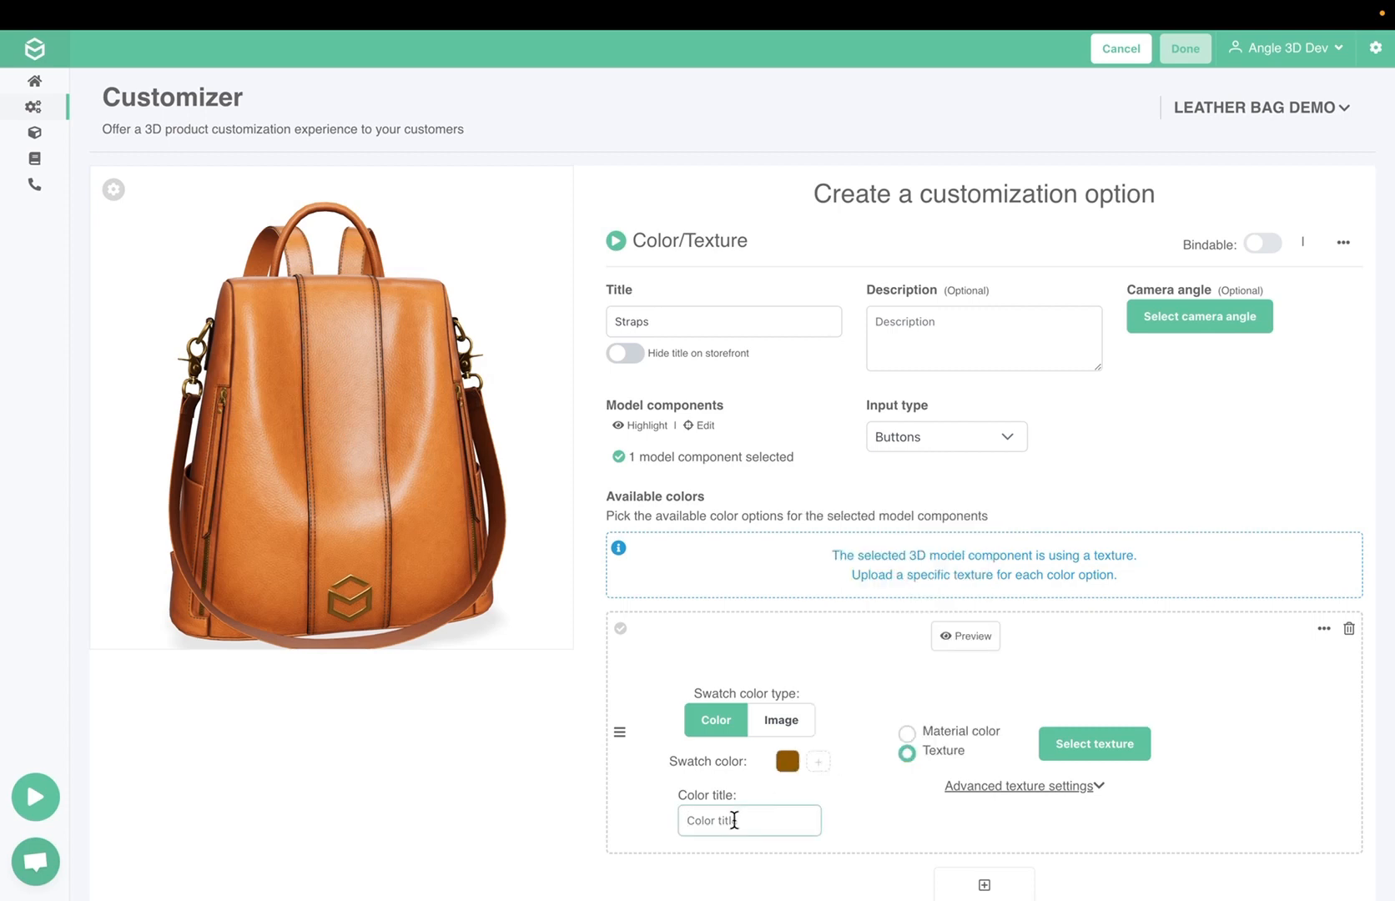
{"action": "type", "text": "Brown"}
{"action": "left_click", "coordinate": [915, 806]}
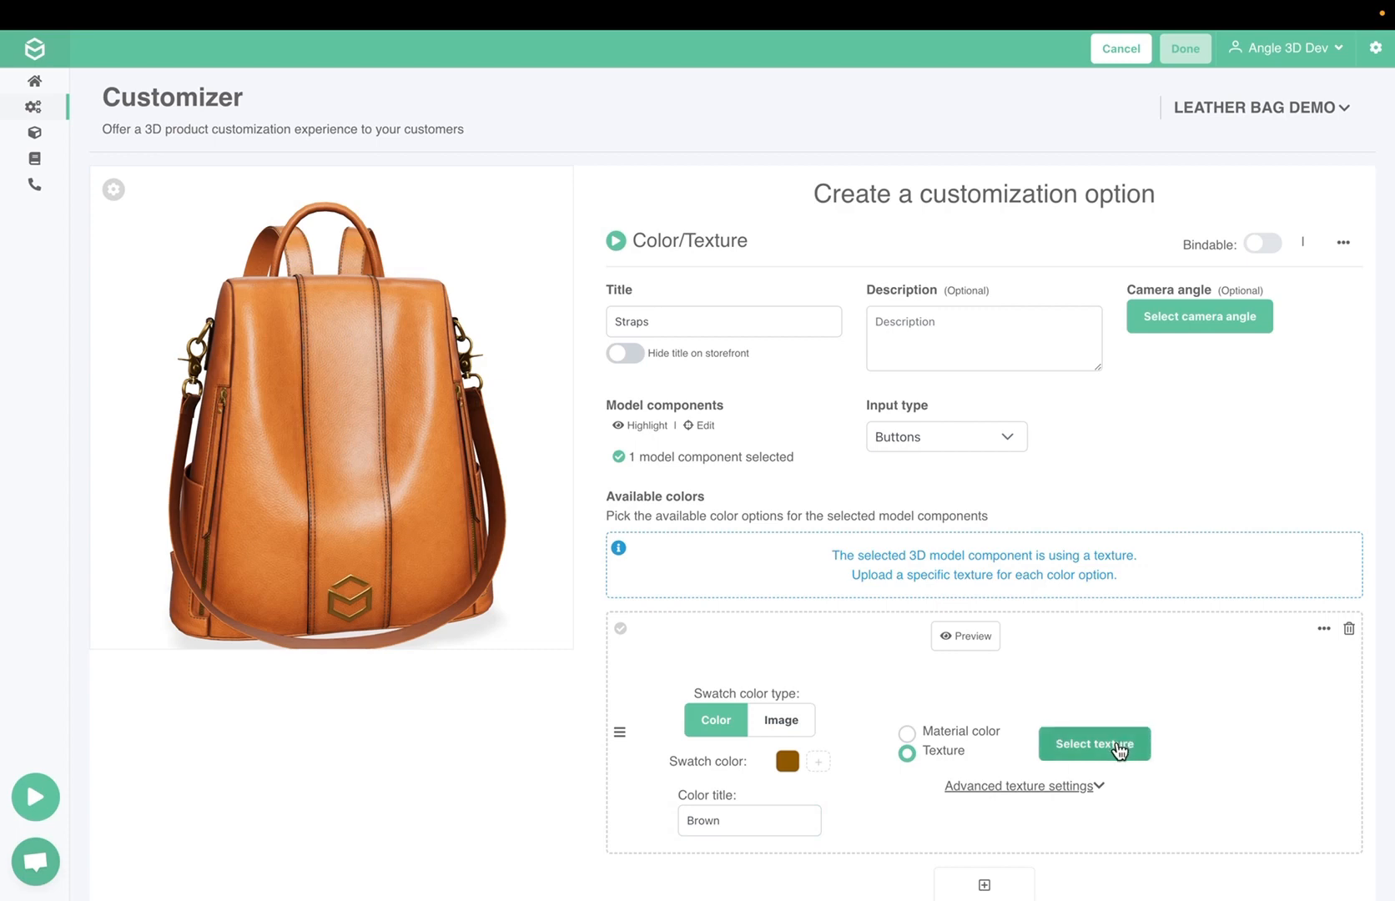
Upload straps_band_brown_Base_Color.jpg from the Straps & Band textures folder and apply it as the Brown option's texture
{"action": "left_click", "coordinate": [1113, 742]}
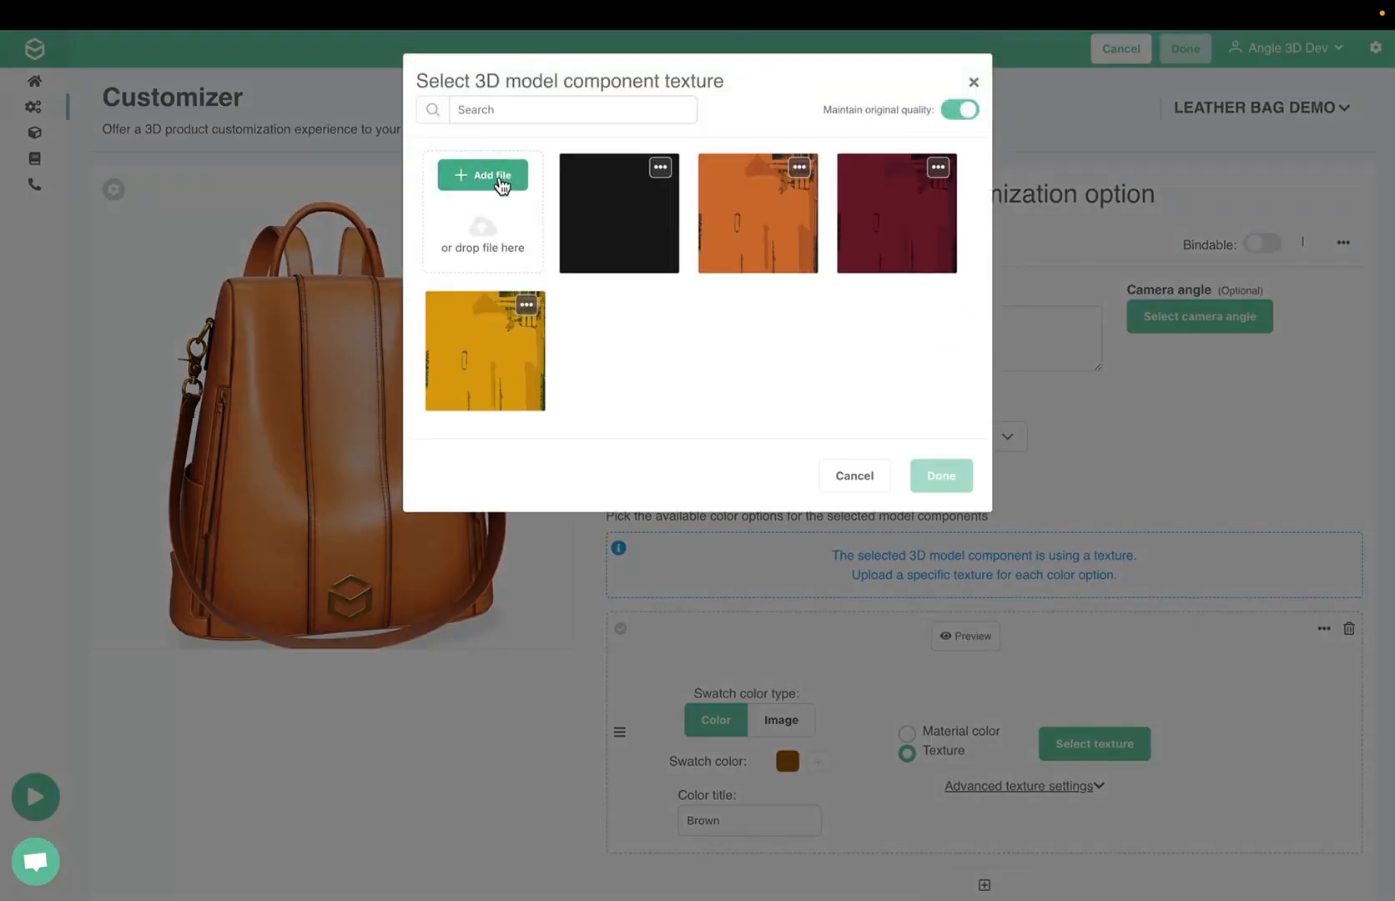
{"action": "left_click", "coordinate": [500, 180]}
{"action": "left_click", "coordinate": [782, 129]}
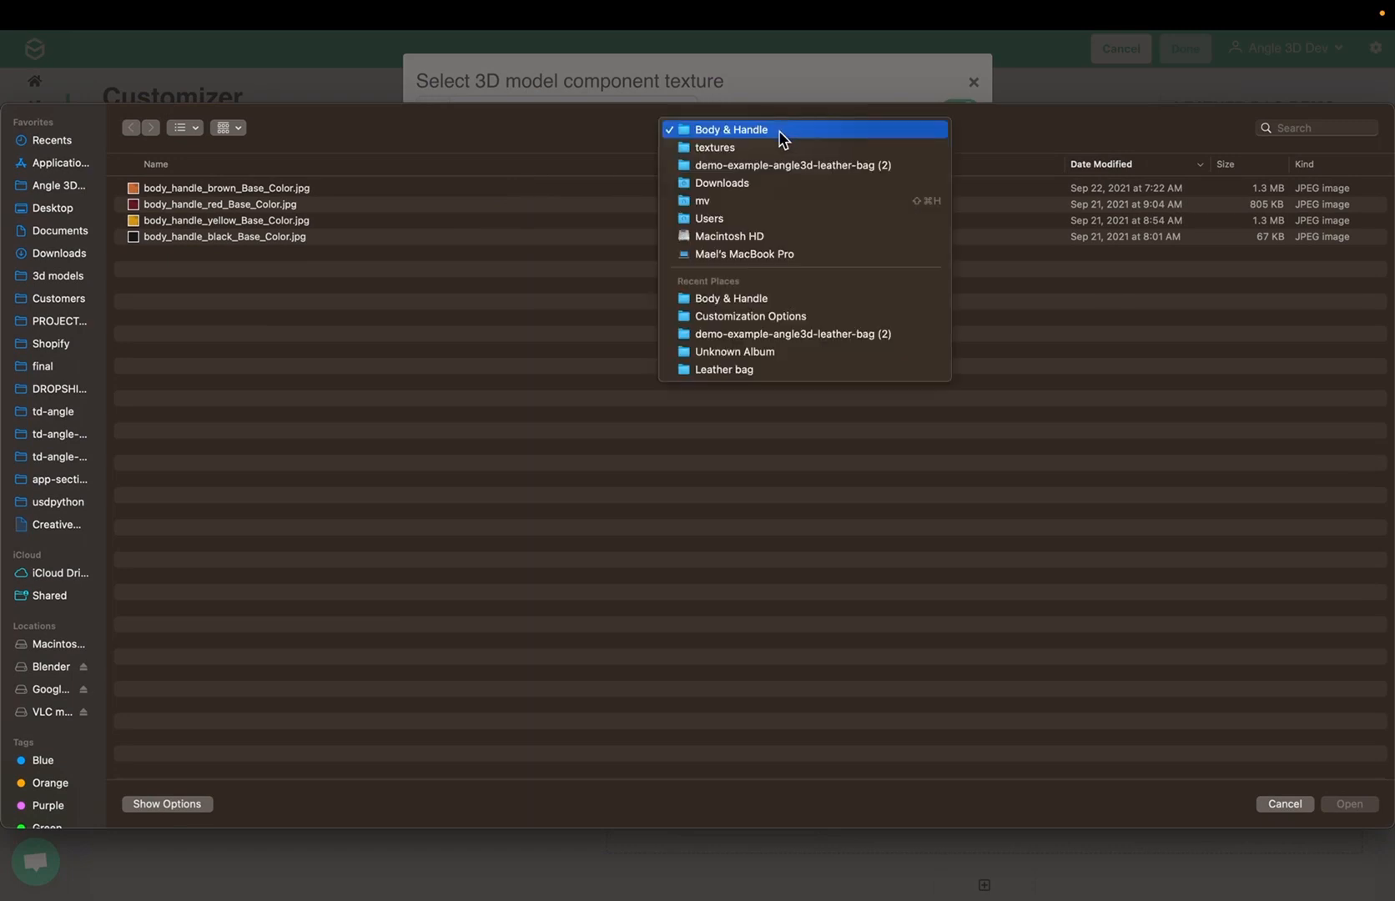
{"action": "left_click", "coordinate": [763, 143]}
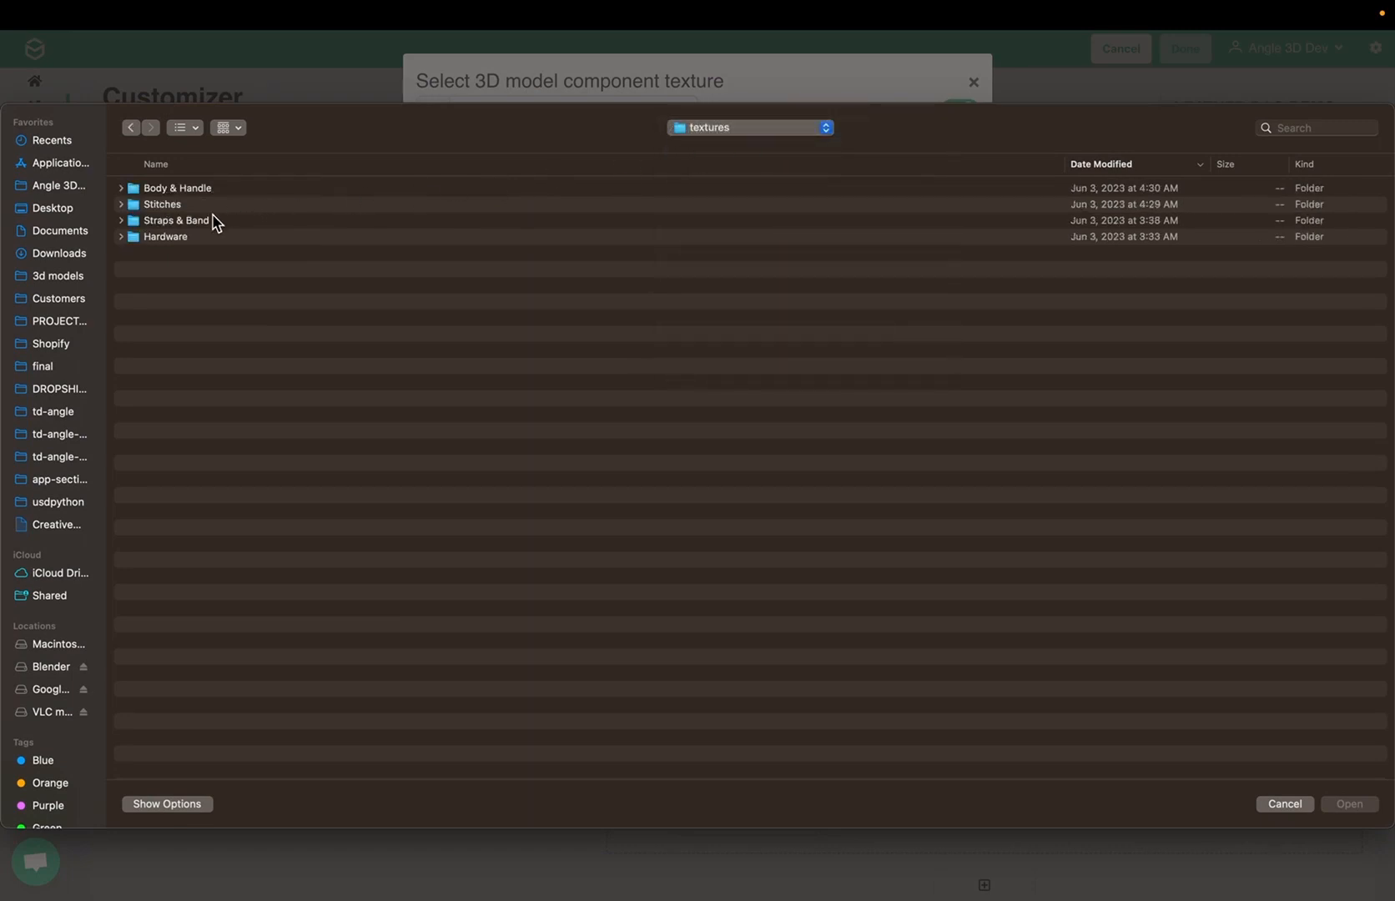
{"action": "double_click", "coordinate": [192, 222]}
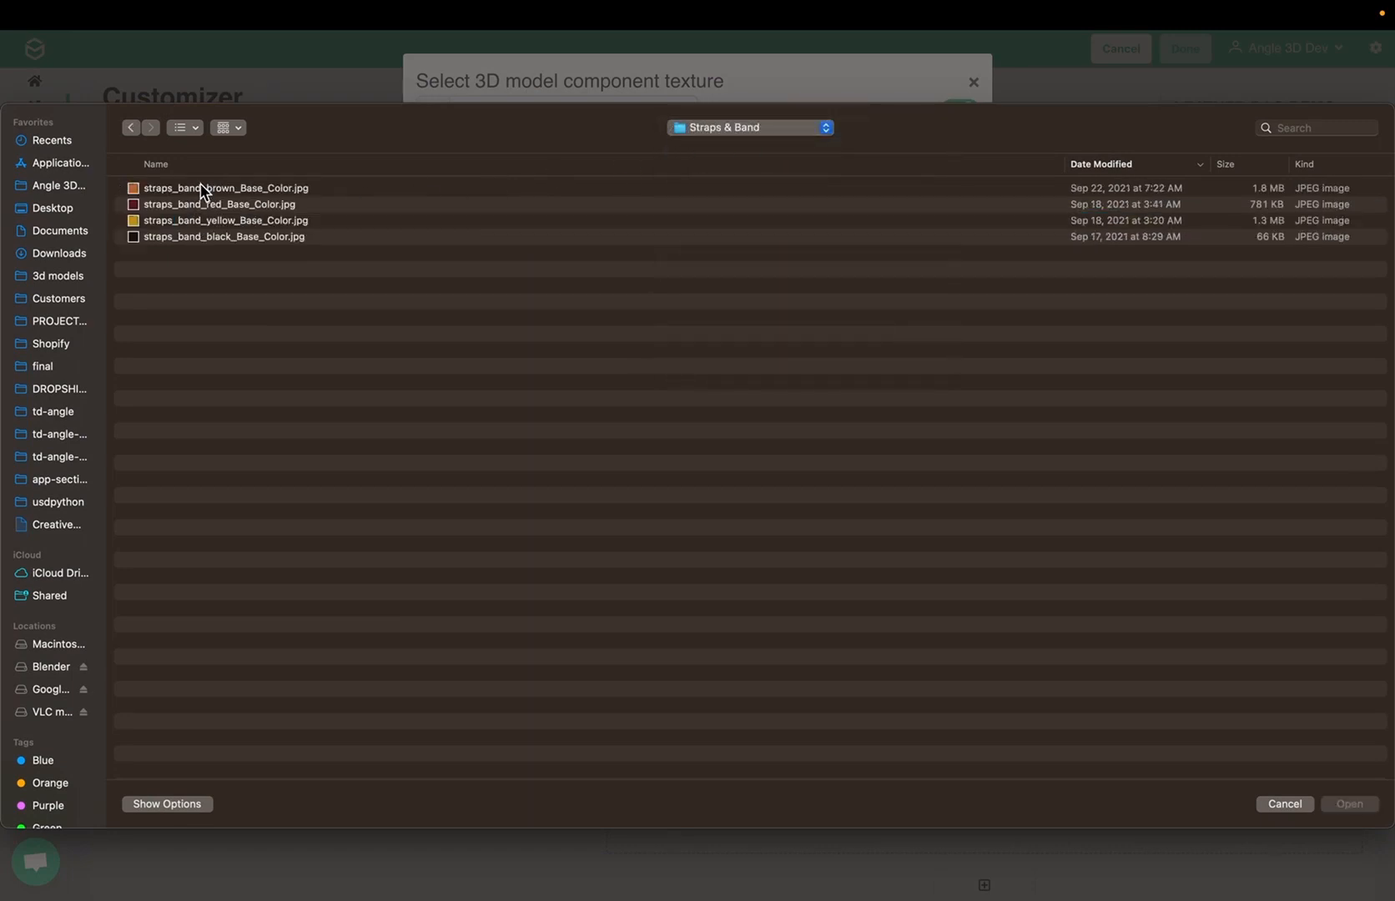
{"action": "left_click", "coordinate": [200, 189]}
{"action": "double_click", "coordinate": [200, 189]}
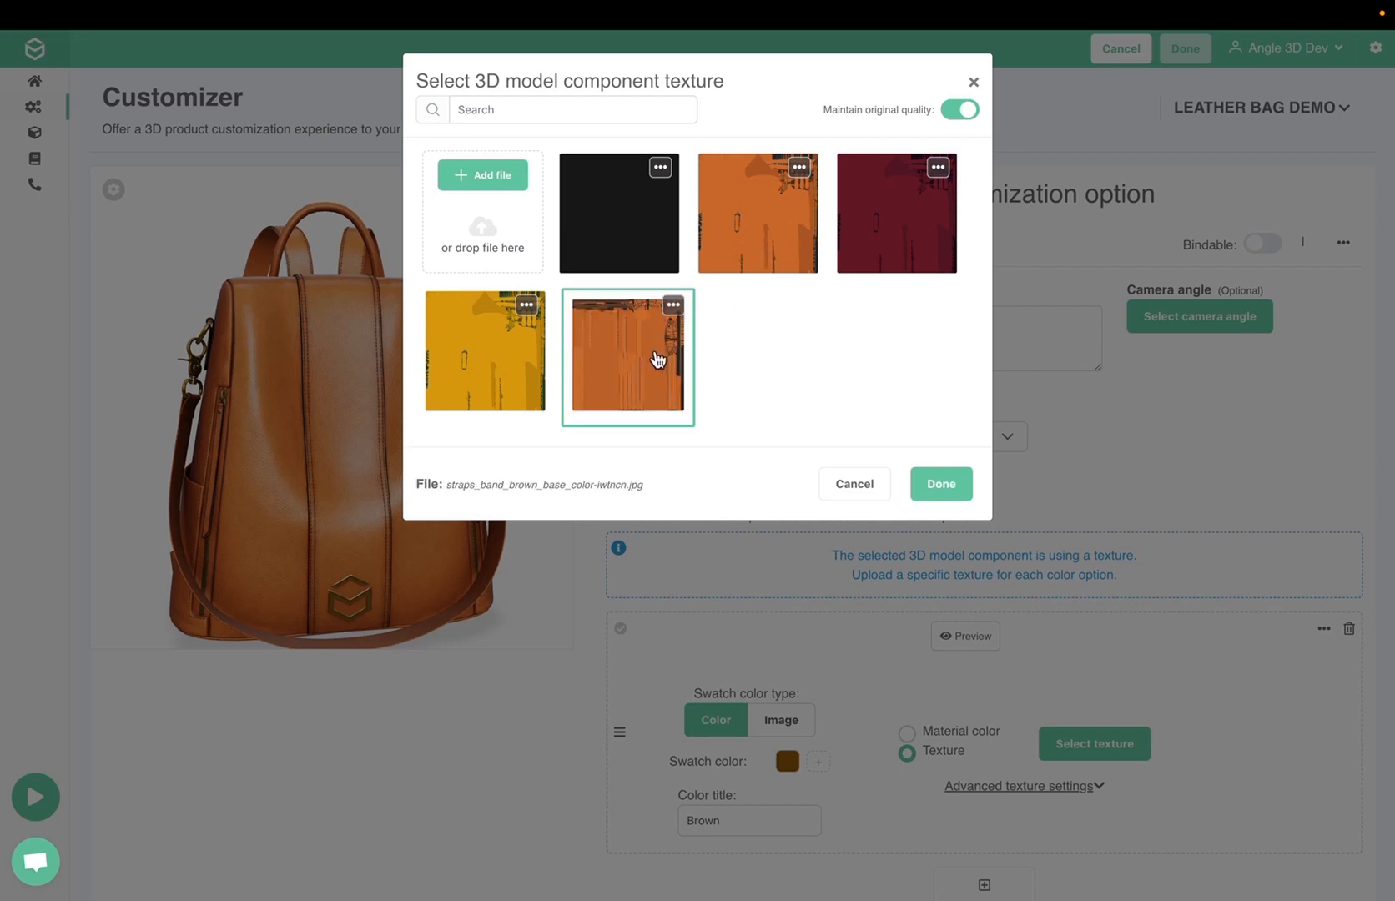
{"action": "left_click", "coordinate": [944, 492]}
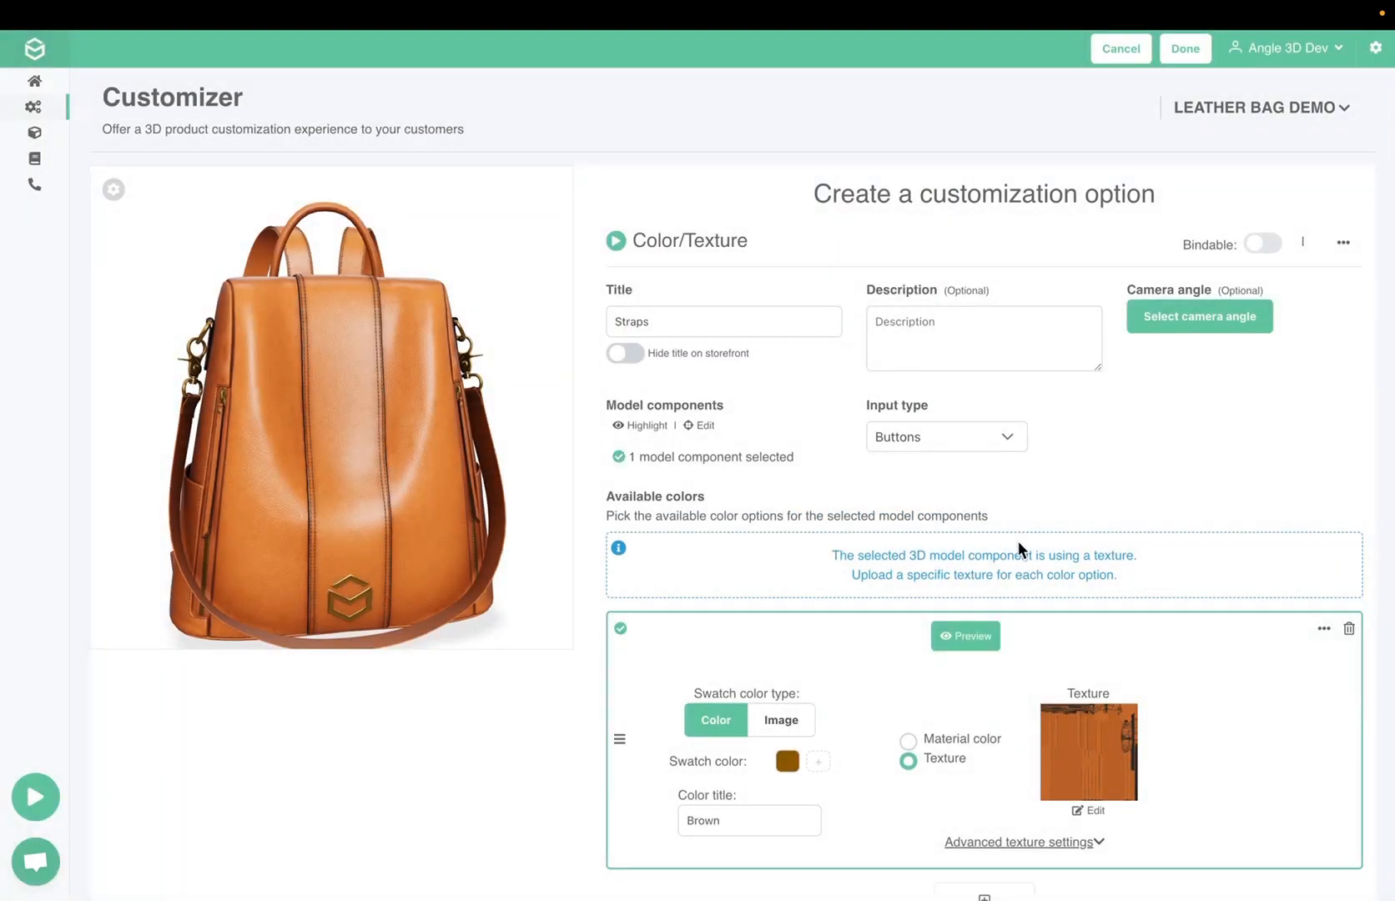
Add a second color option to Straps with the preset dark red swatch color and the title "Burgundy"
{"action": "scroll", "coordinate": [1018, 540], "scroll_direction": "down", "scroll_amount": 3}
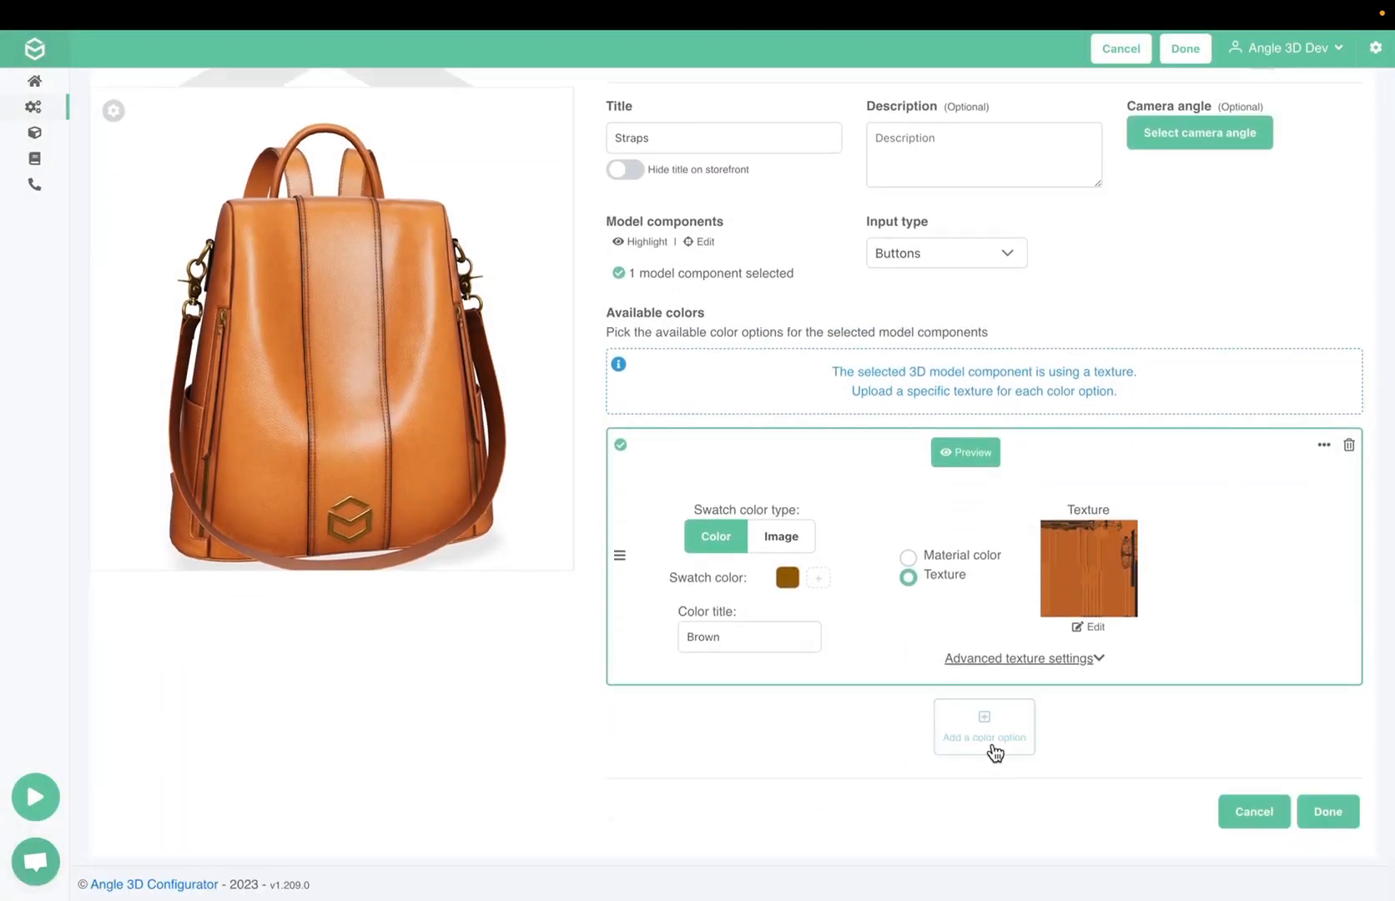
{"action": "left_click", "coordinate": [996, 751]}
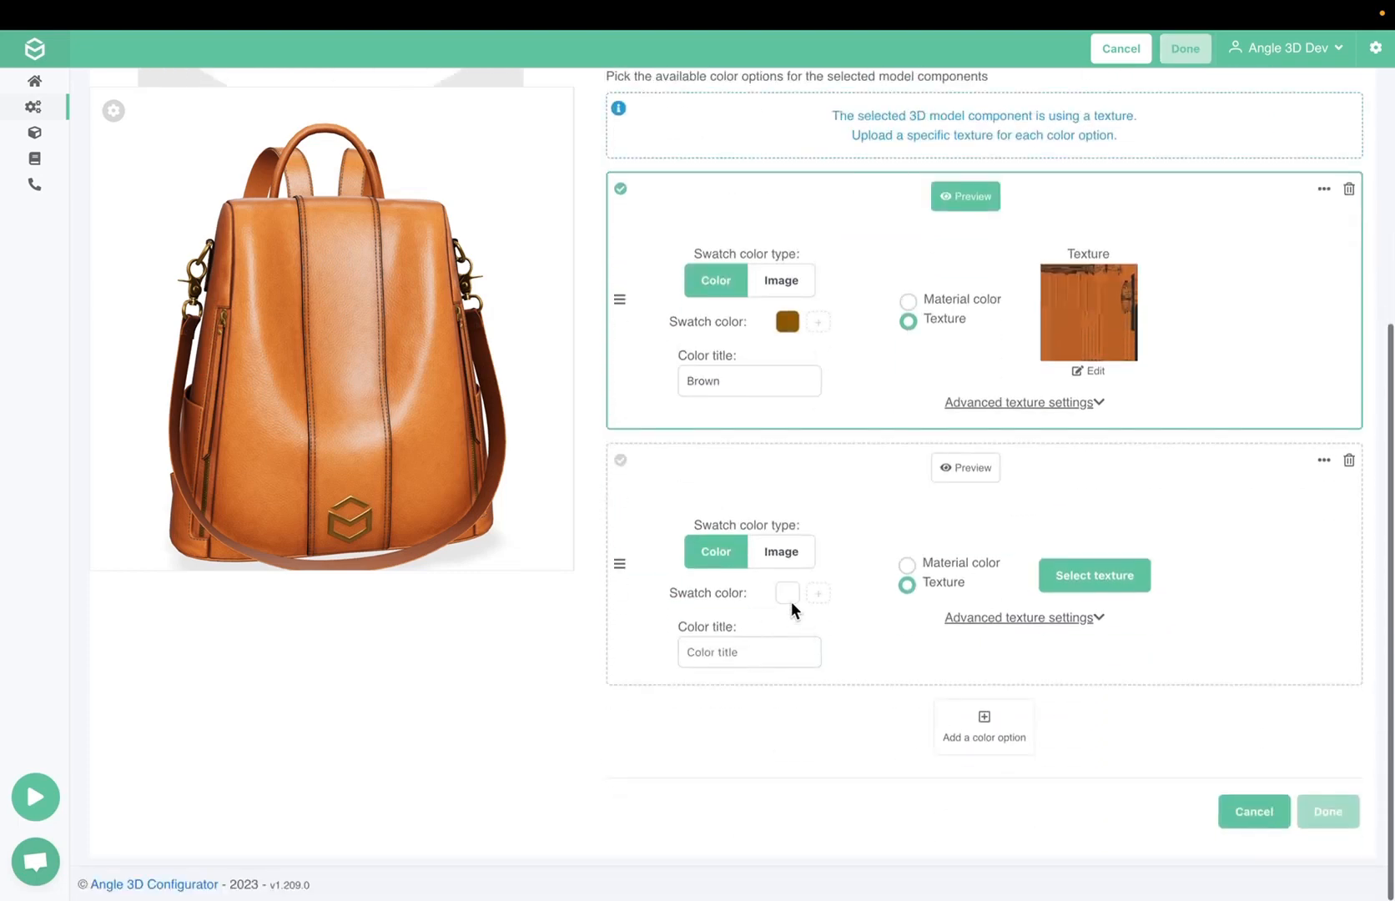
{"action": "left_click", "coordinate": [786, 594]}
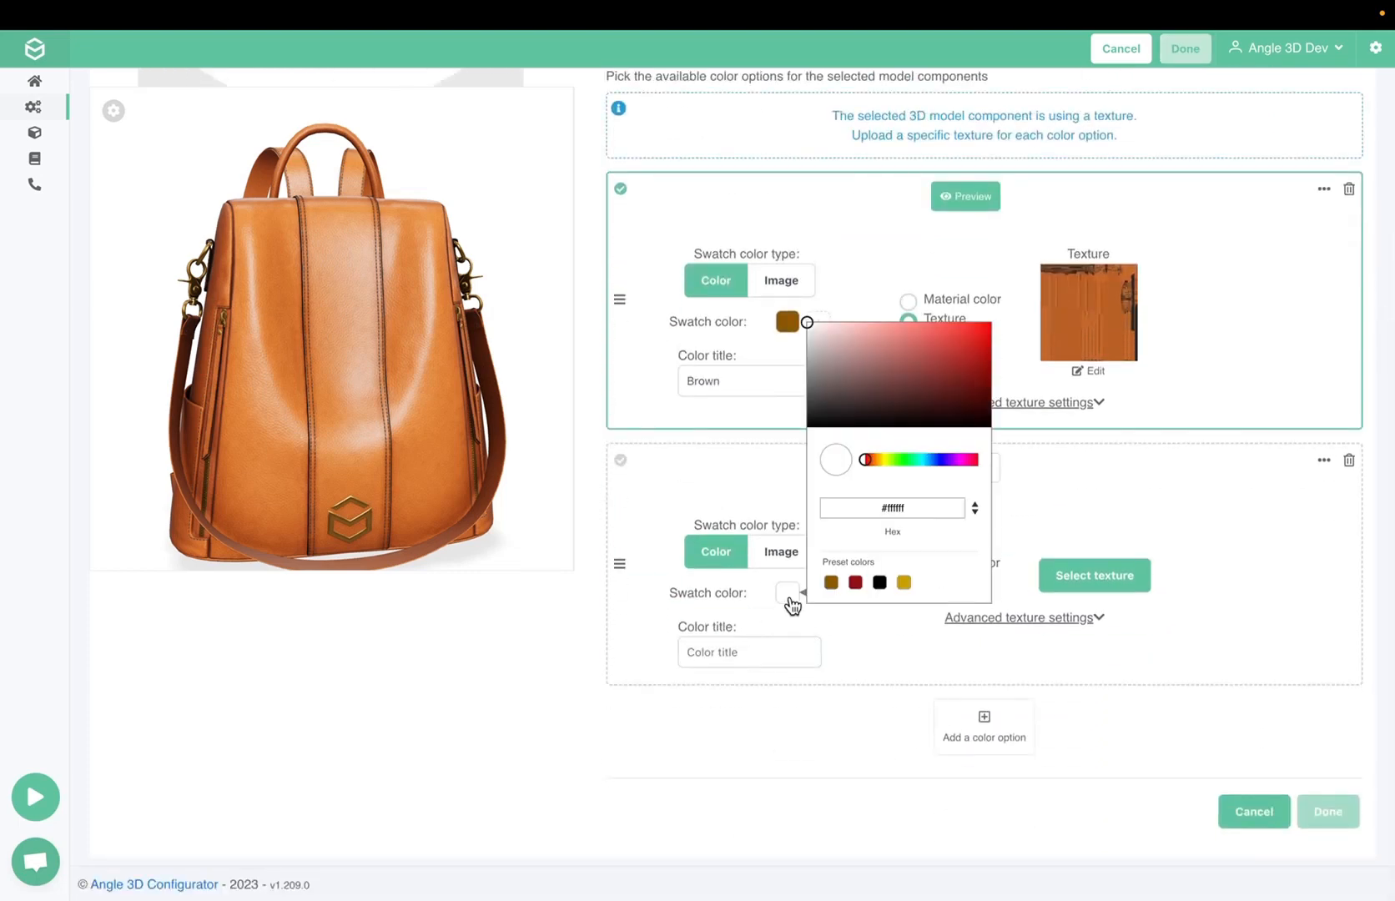
{"action": "left_click", "coordinate": [855, 583]}
{"action": "left_click", "coordinate": [794, 650]}
{"action": "type", "text": "Burgundy"}
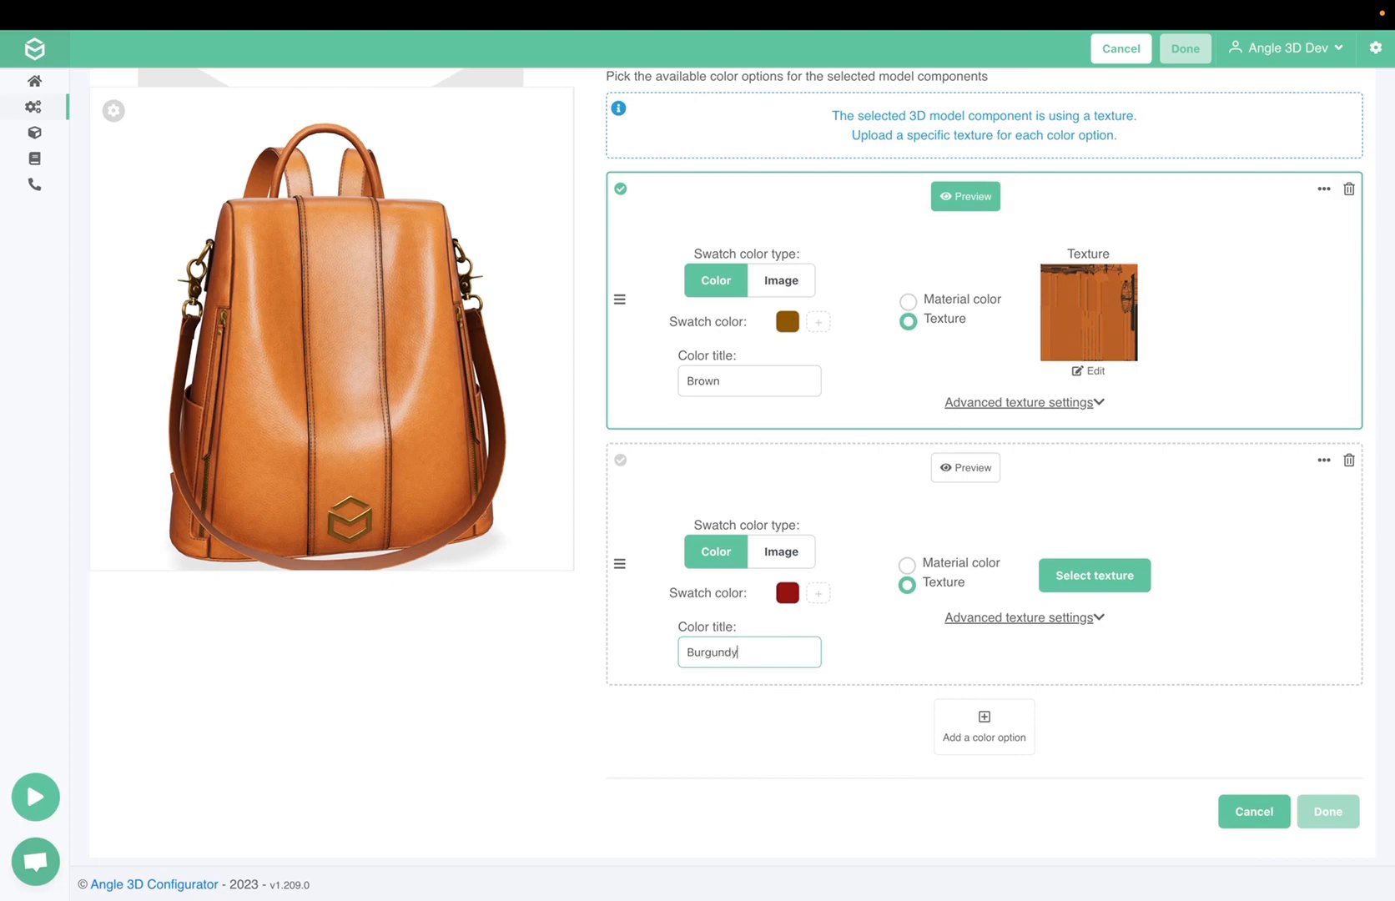
Upload straps_band_red_Base_Color.jpg and apply it as the Burgundy option's texture
{"action": "left_click", "coordinate": [1103, 581]}
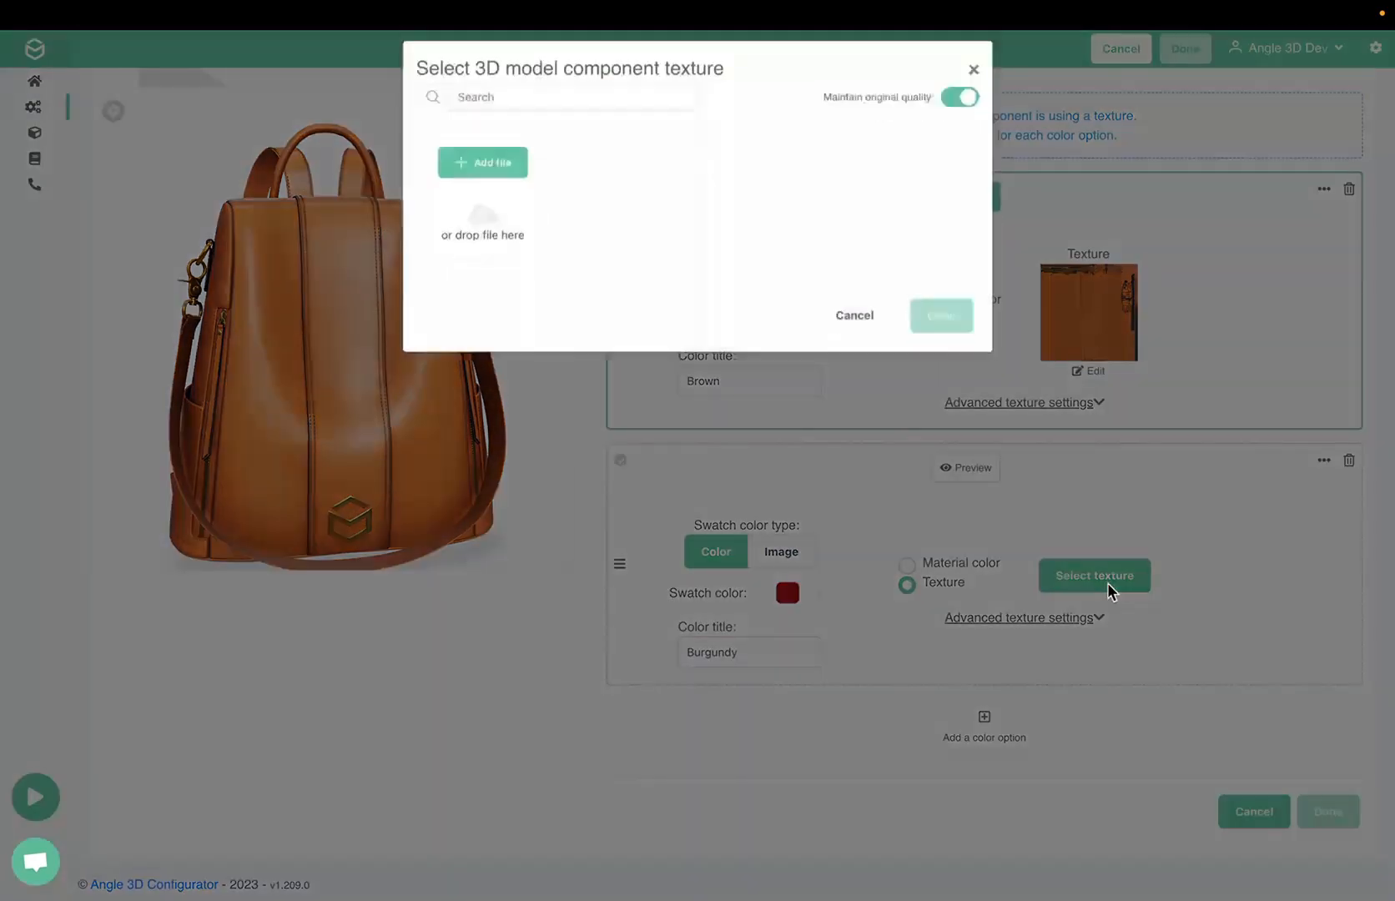
{"action": "left_click", "coordinate": [507, 184]}
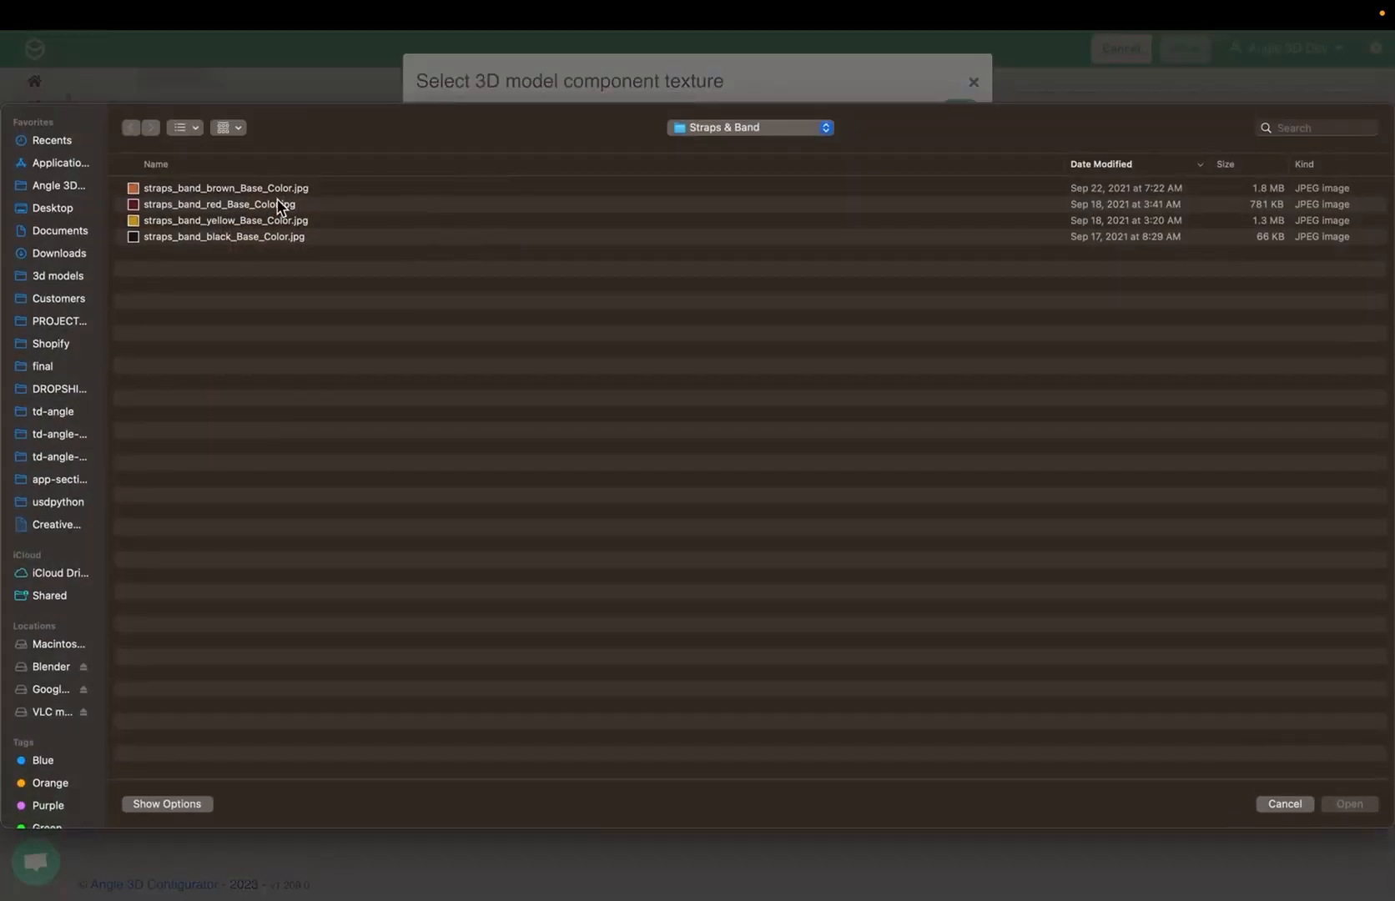
{"action": "double_click", "coordinate": [261, 208]}
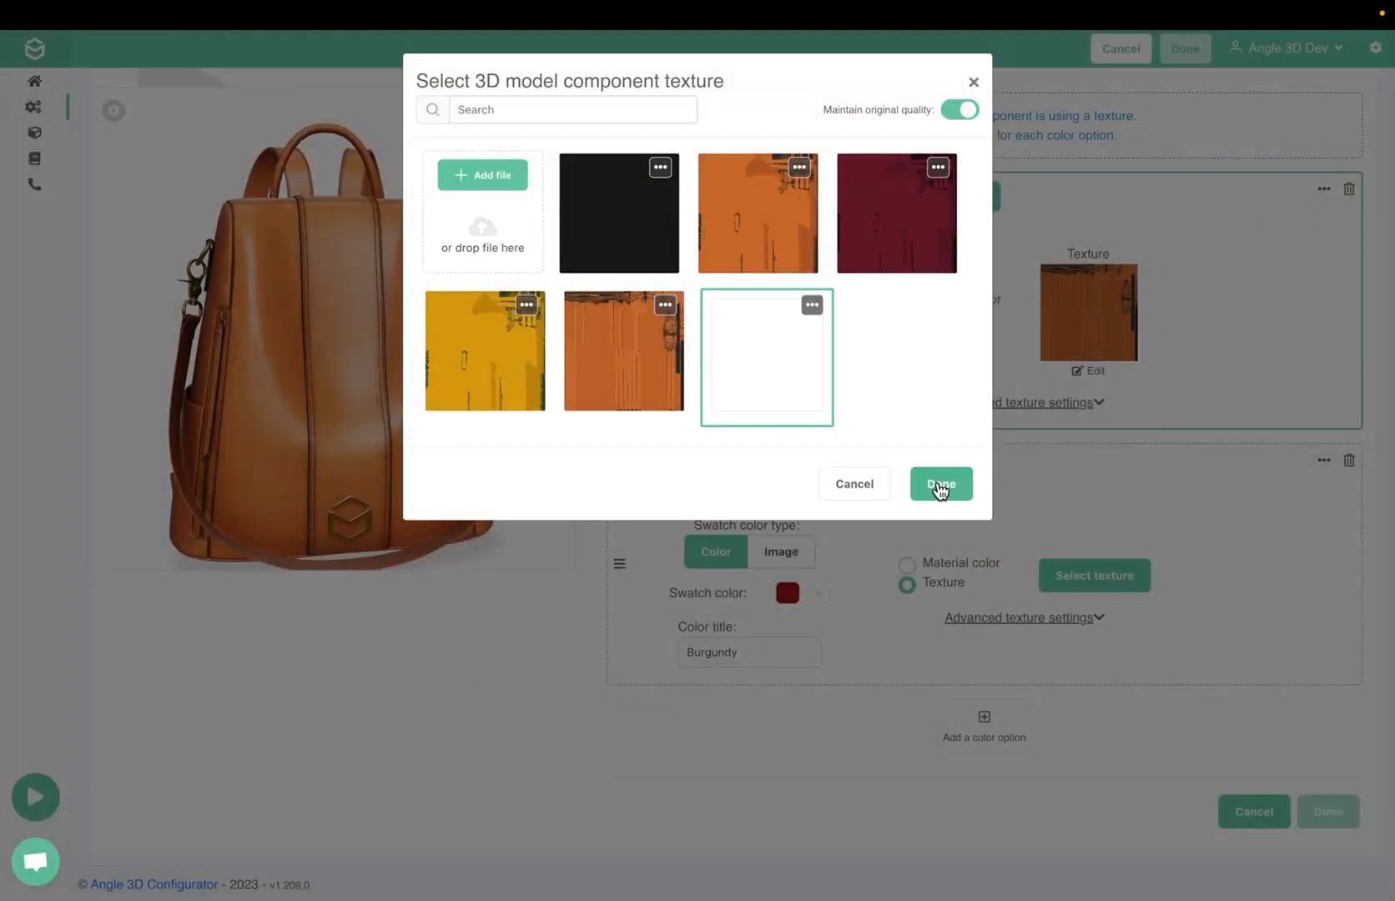
{"action": "left_click", "coordinate": [940, 486]}
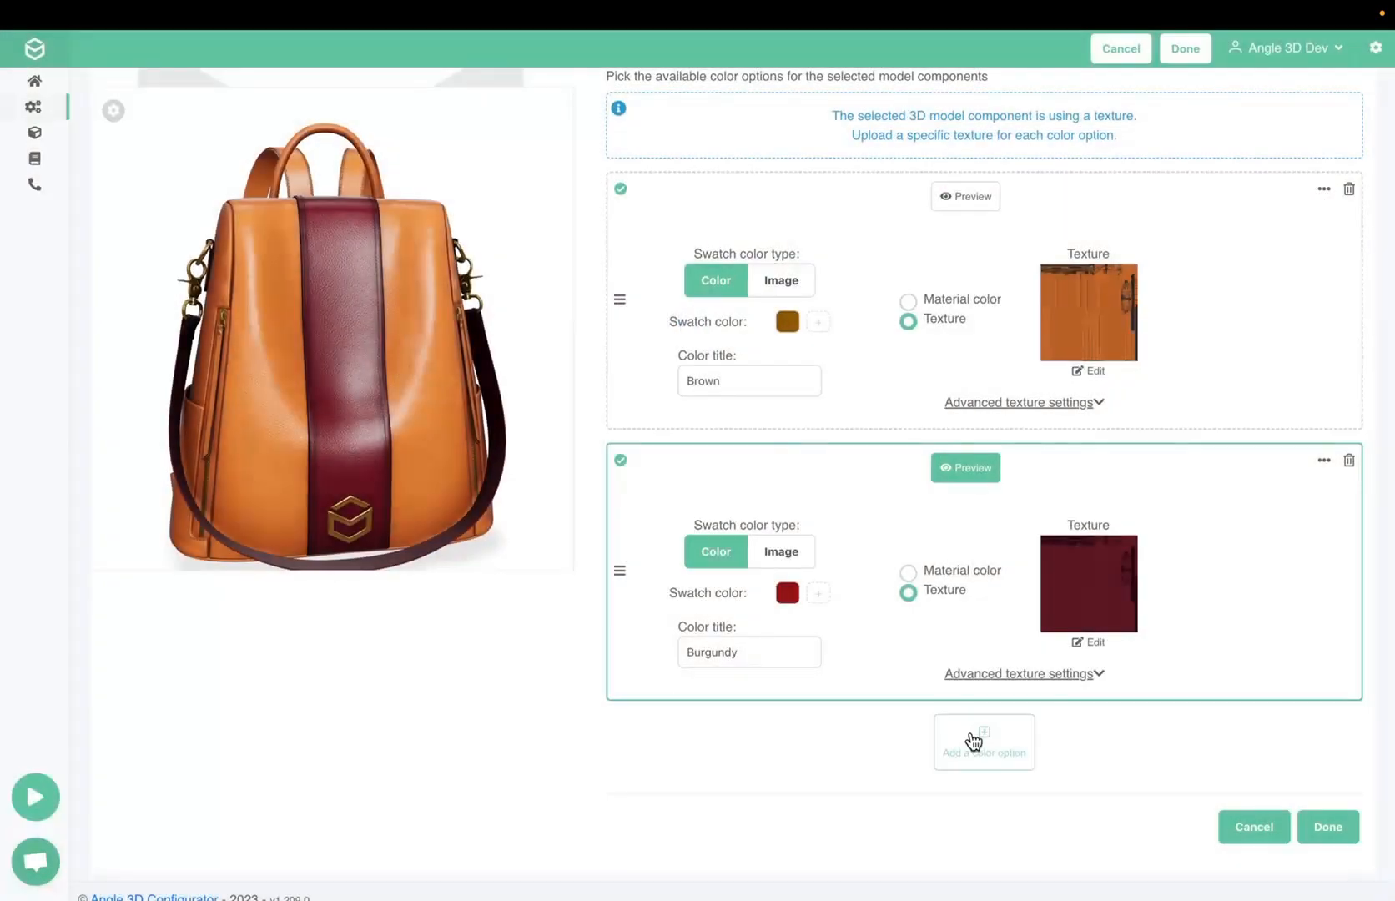
Add a third color option to Straps with the title "Black" and the preset black swatch color
{"action": "left_click", "coordinate": [975, 735]}
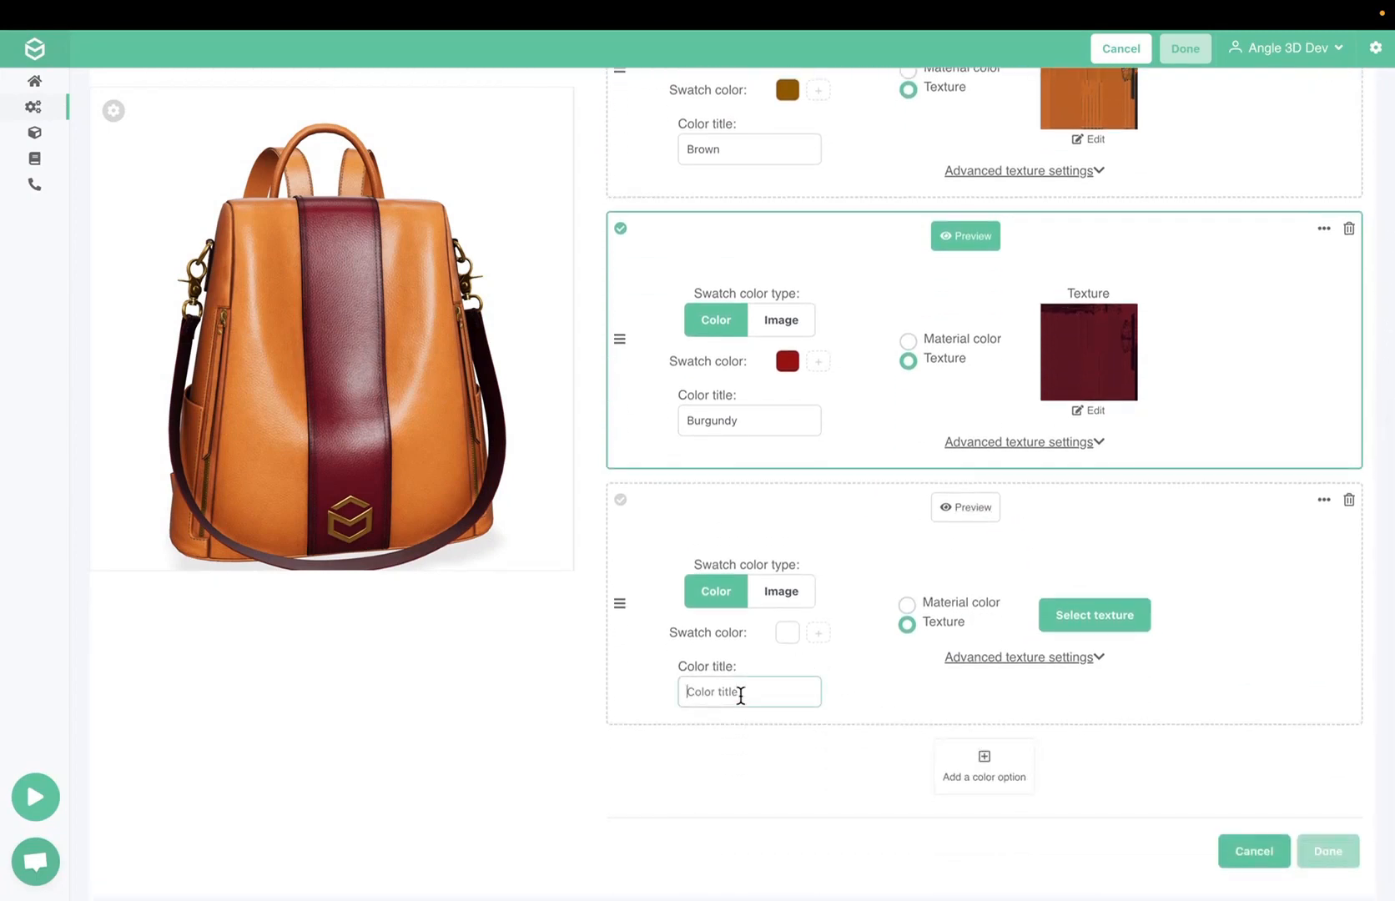
{"action": "left_click", "coordinate": [738, 692]}
{"action": "type", "text": "Black"}
{"action": "left_click", "coordinate": [786, 632]}
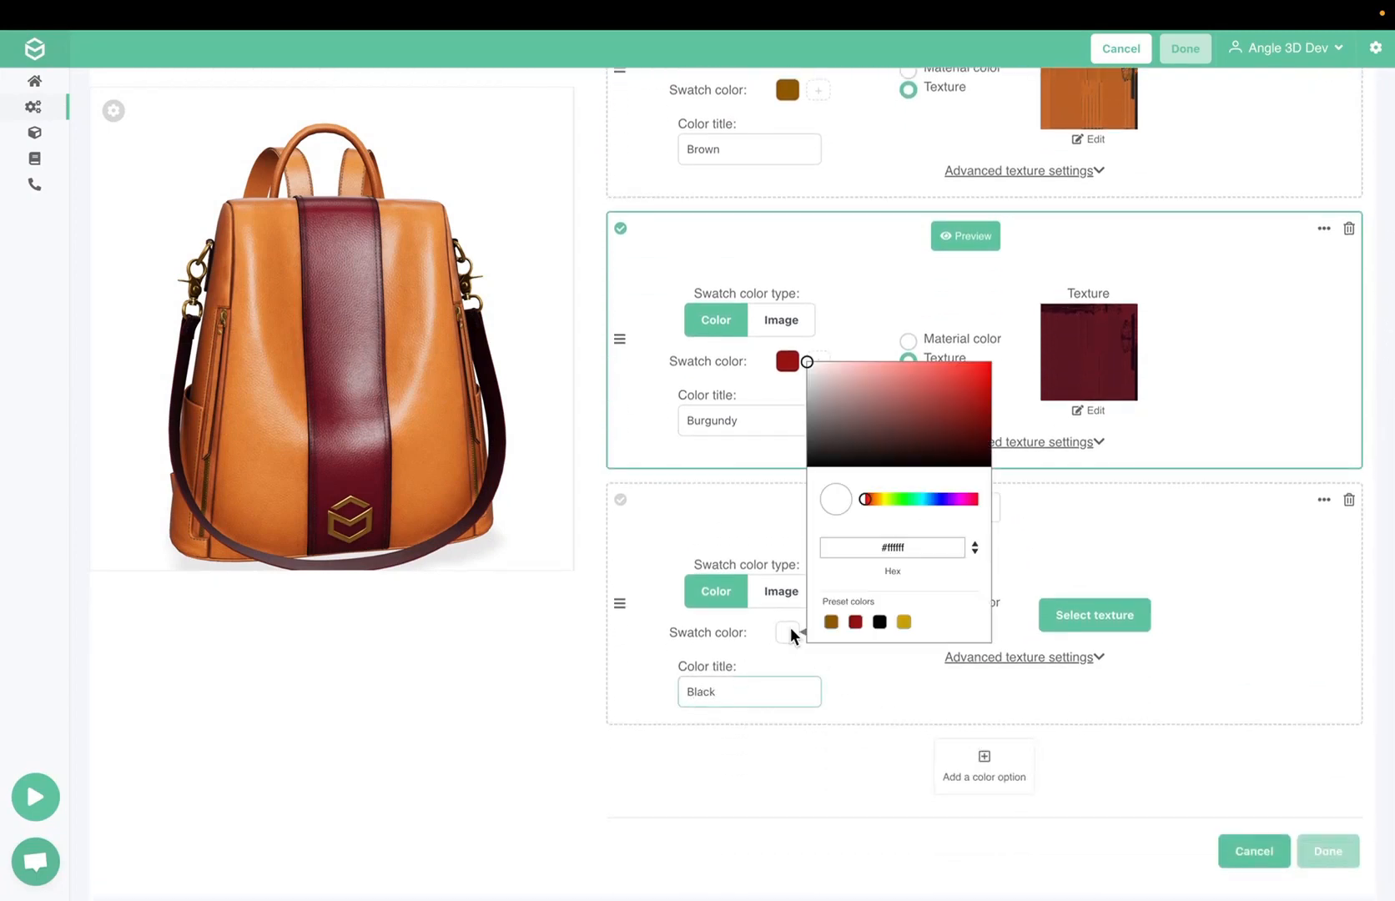
{"action": "left_click", "coordinate": [879, 622]}
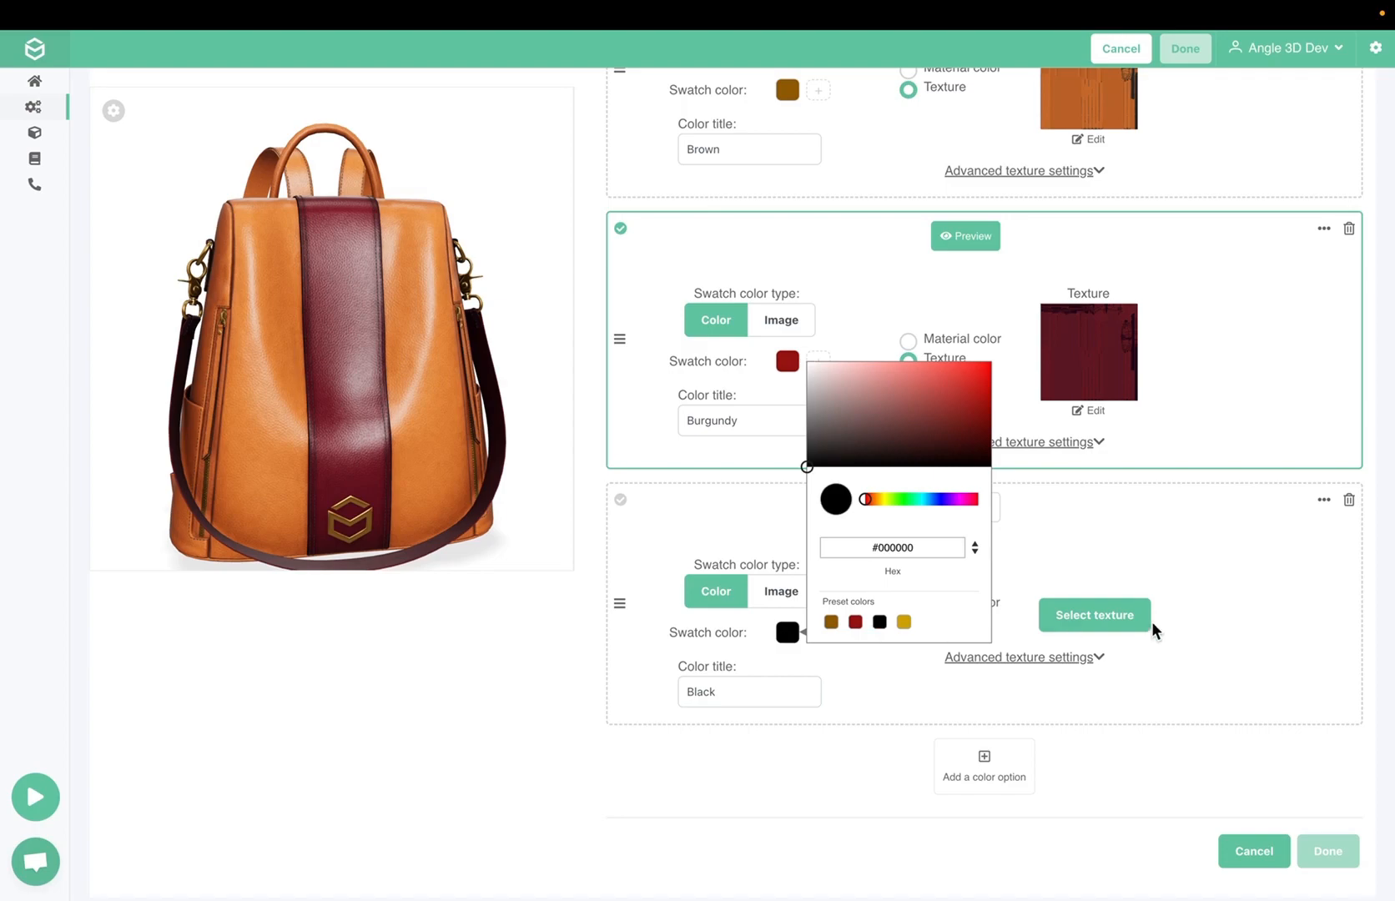
Upload straps_band_black_Base_Color.jpg and apply it as the Black option's texture
{"action": "left_click", "coordinate": [1136, 616]}
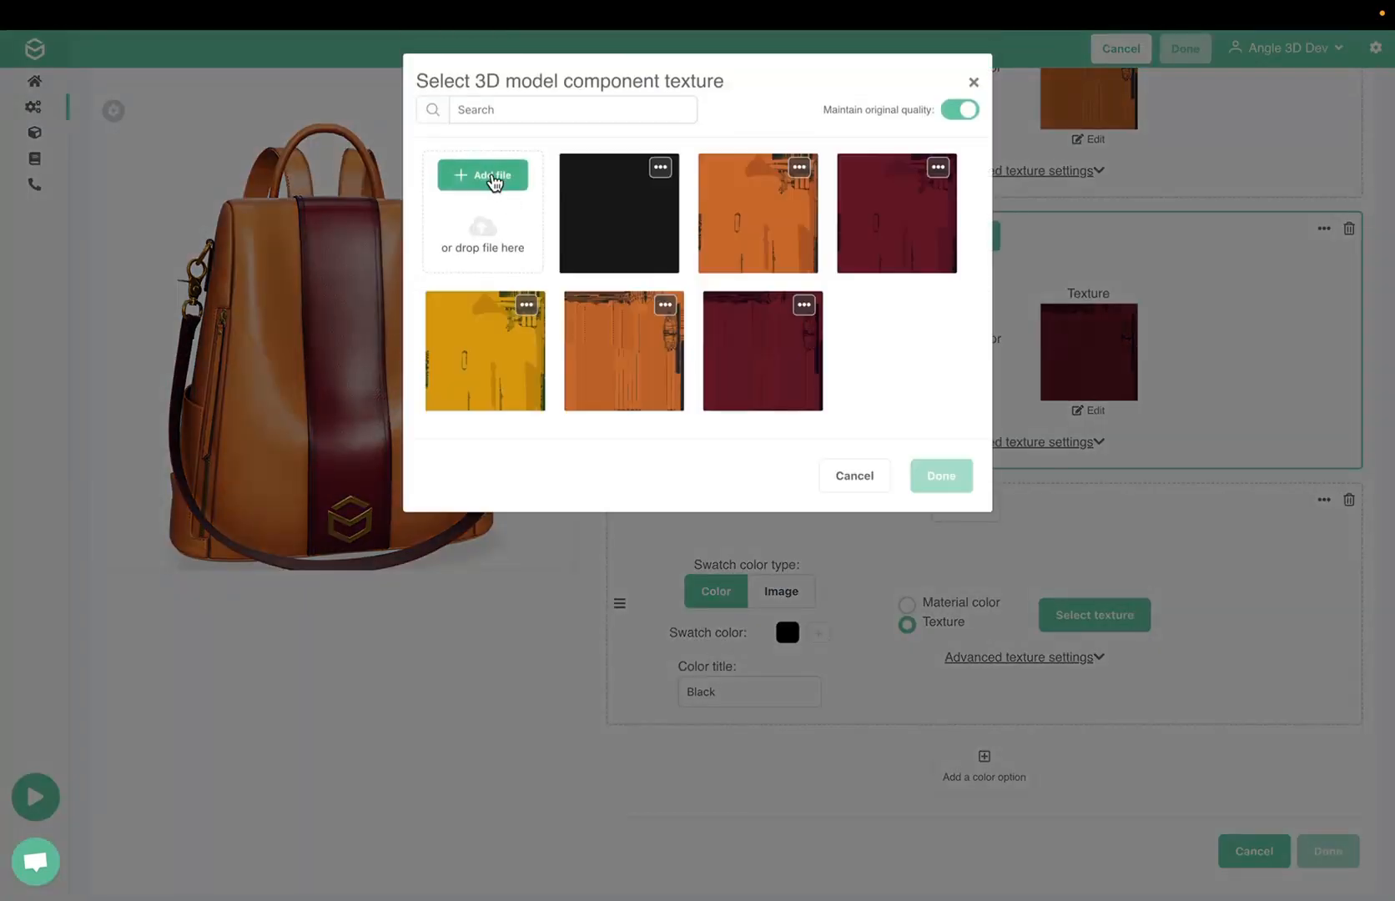
{"action": "left_click", "coordinate": [490, 179]}
{"action": "double_click", "coordinate": [213, 234]}
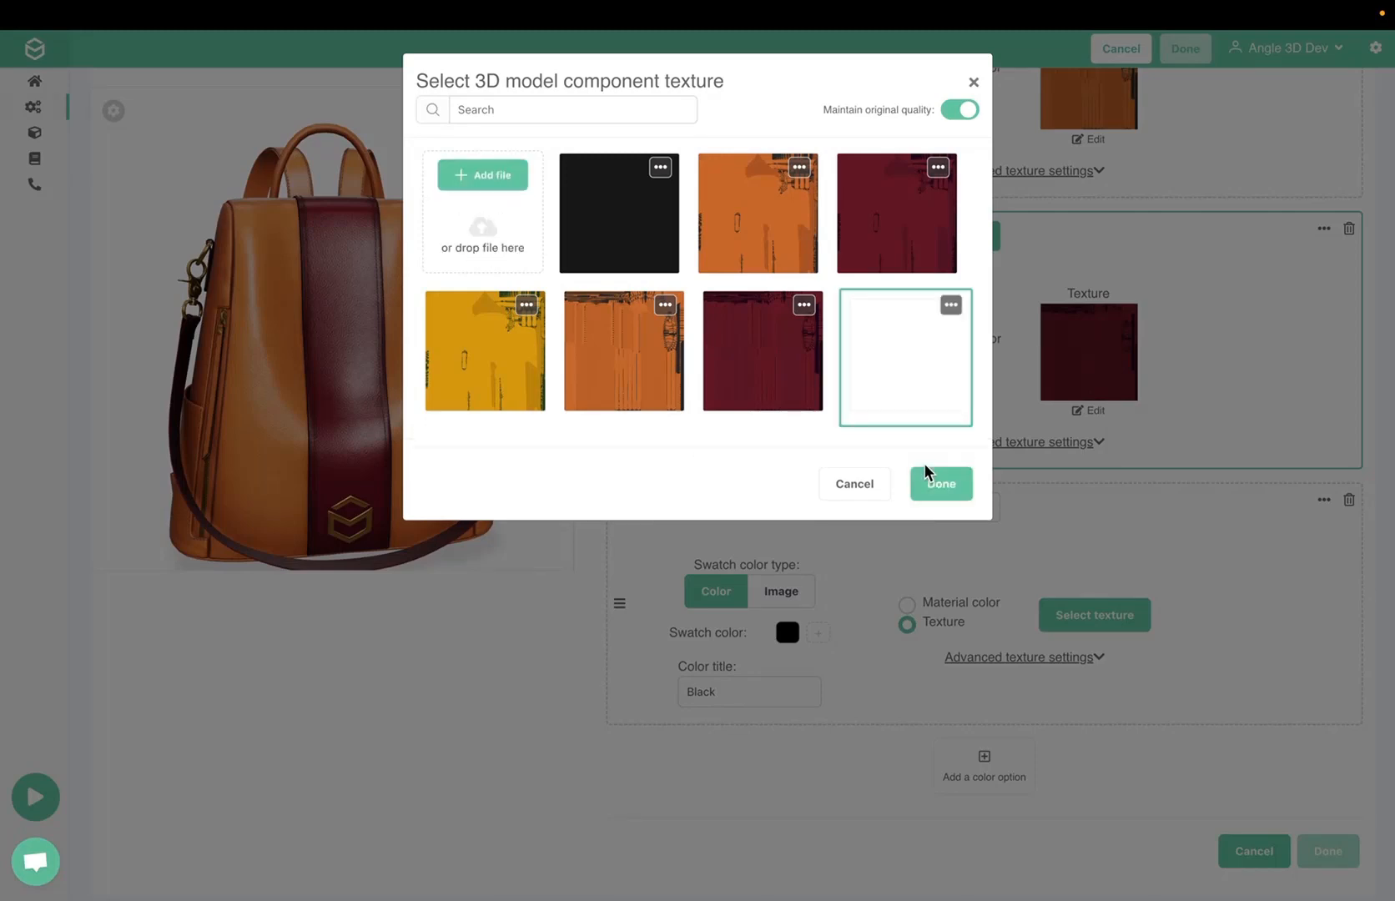
{"action": "left_click", "coordinate": [935, 491]}
Add a fourth color option to Straps with the title "Yellow" and the preset yellow swatch color
{"action": "left_click", "coordinate": [978, 791]}
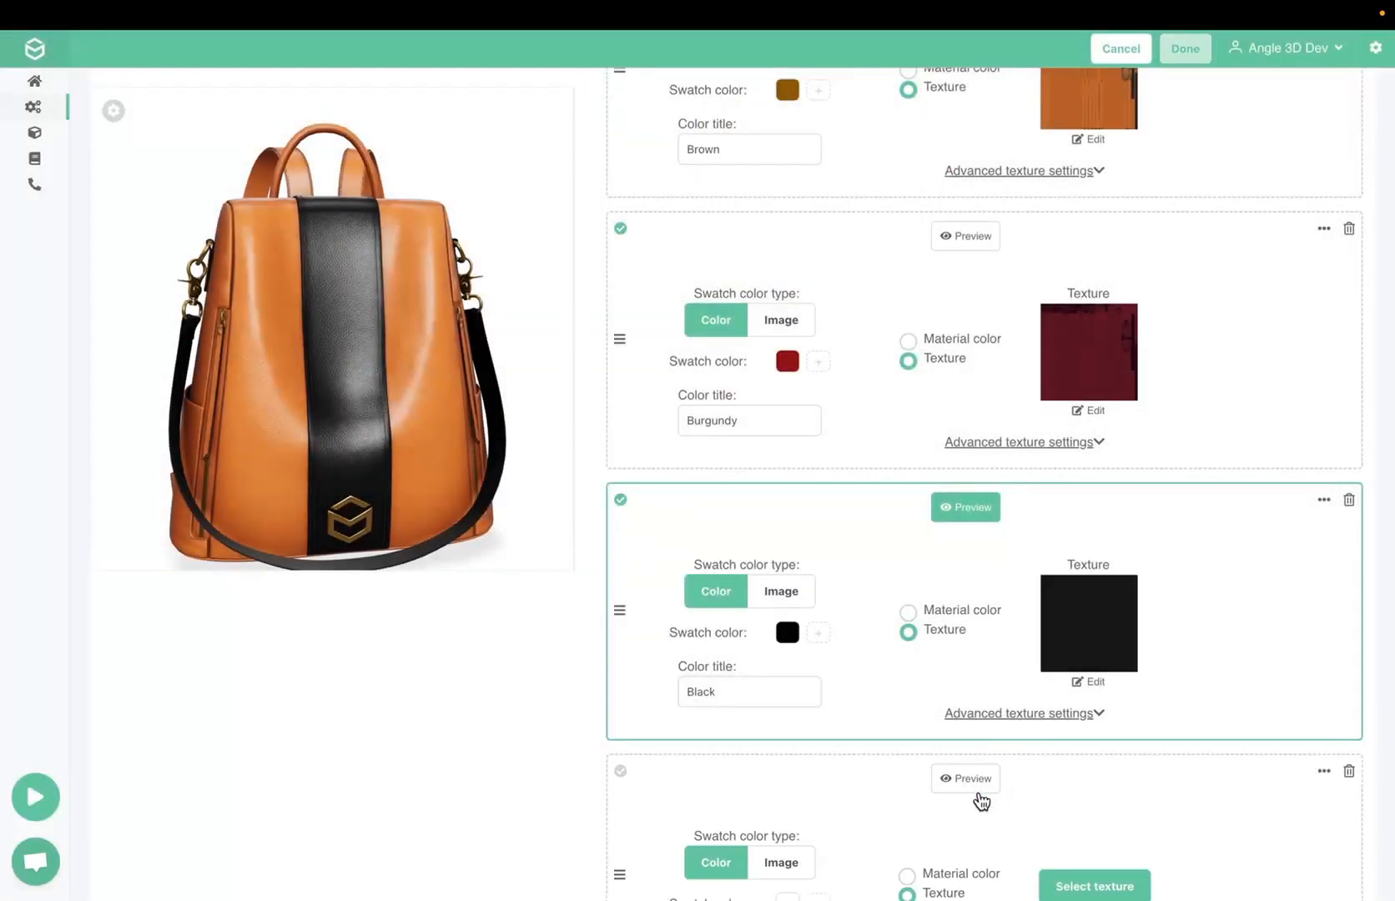
{"action": "left_click", "coordinate": [763, 732]}
{"action": "type", "text": "Yw"}
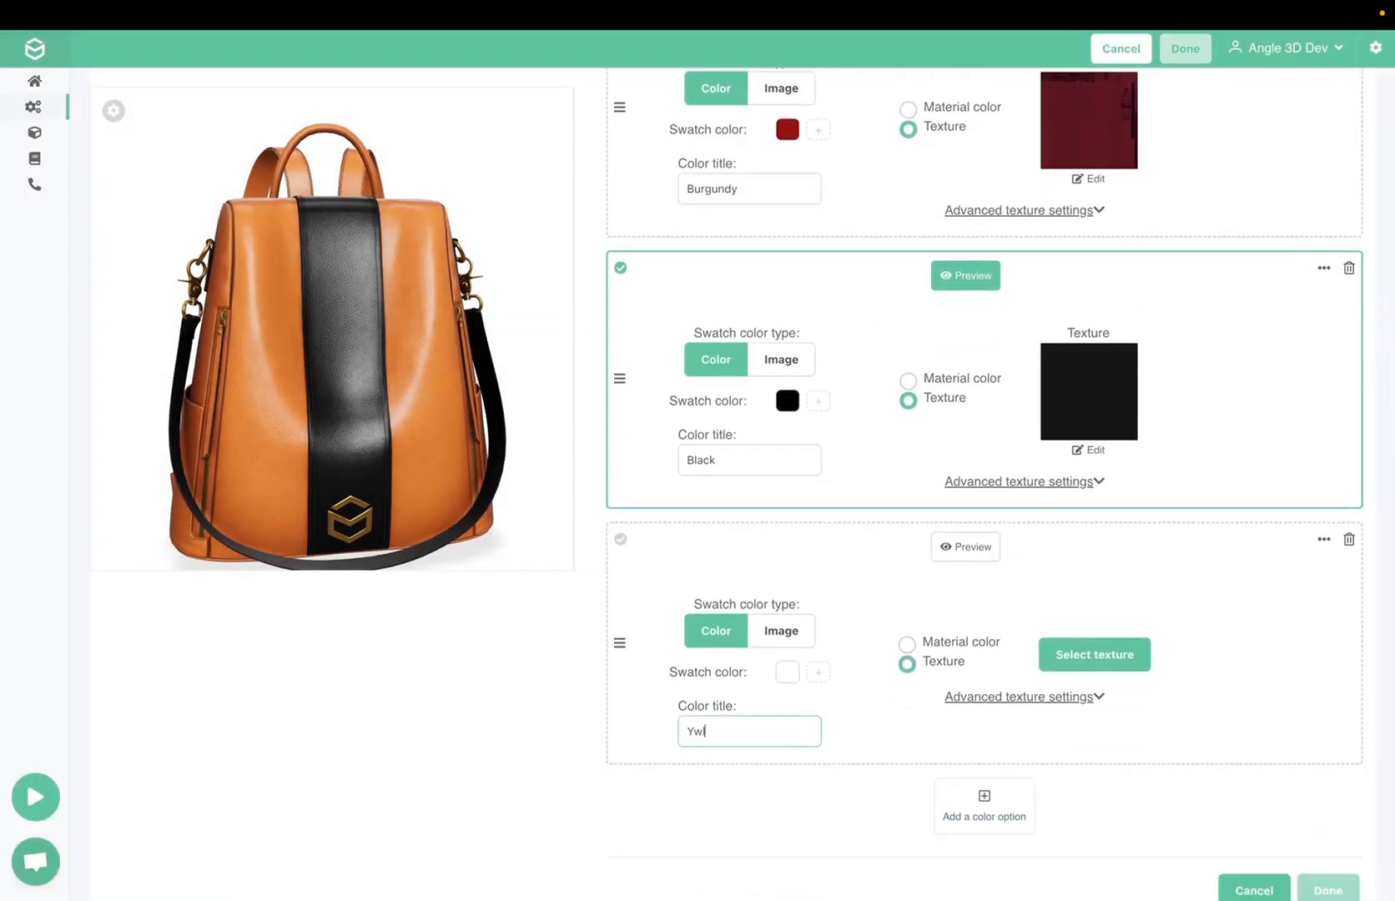
{"action": "type", "text": "lloe"}
{"action": "double_click", "coordinate": [734, 729]}
{"action": "type", "text": "Yello"}
{"action": "left_click", "coordinate": [786, 672]}
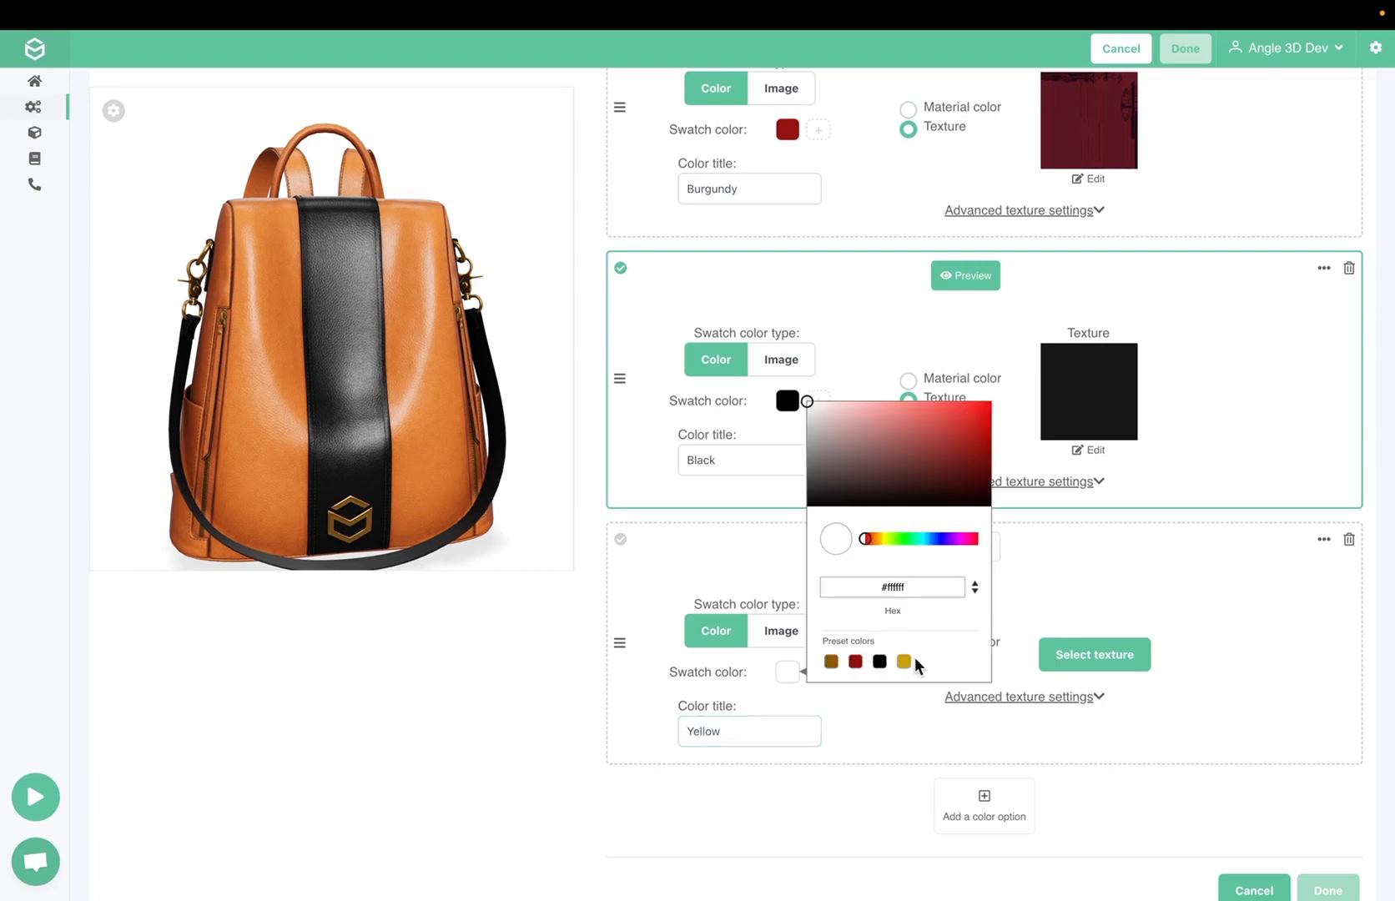
{"action": "left_click", "coordinate": [903, 662]}
Upload straps_band_yellow_Base_Color.jpg and apply it as the Yellow option's texture
{"action": "left_click", "coordinate": [1091, 659]}
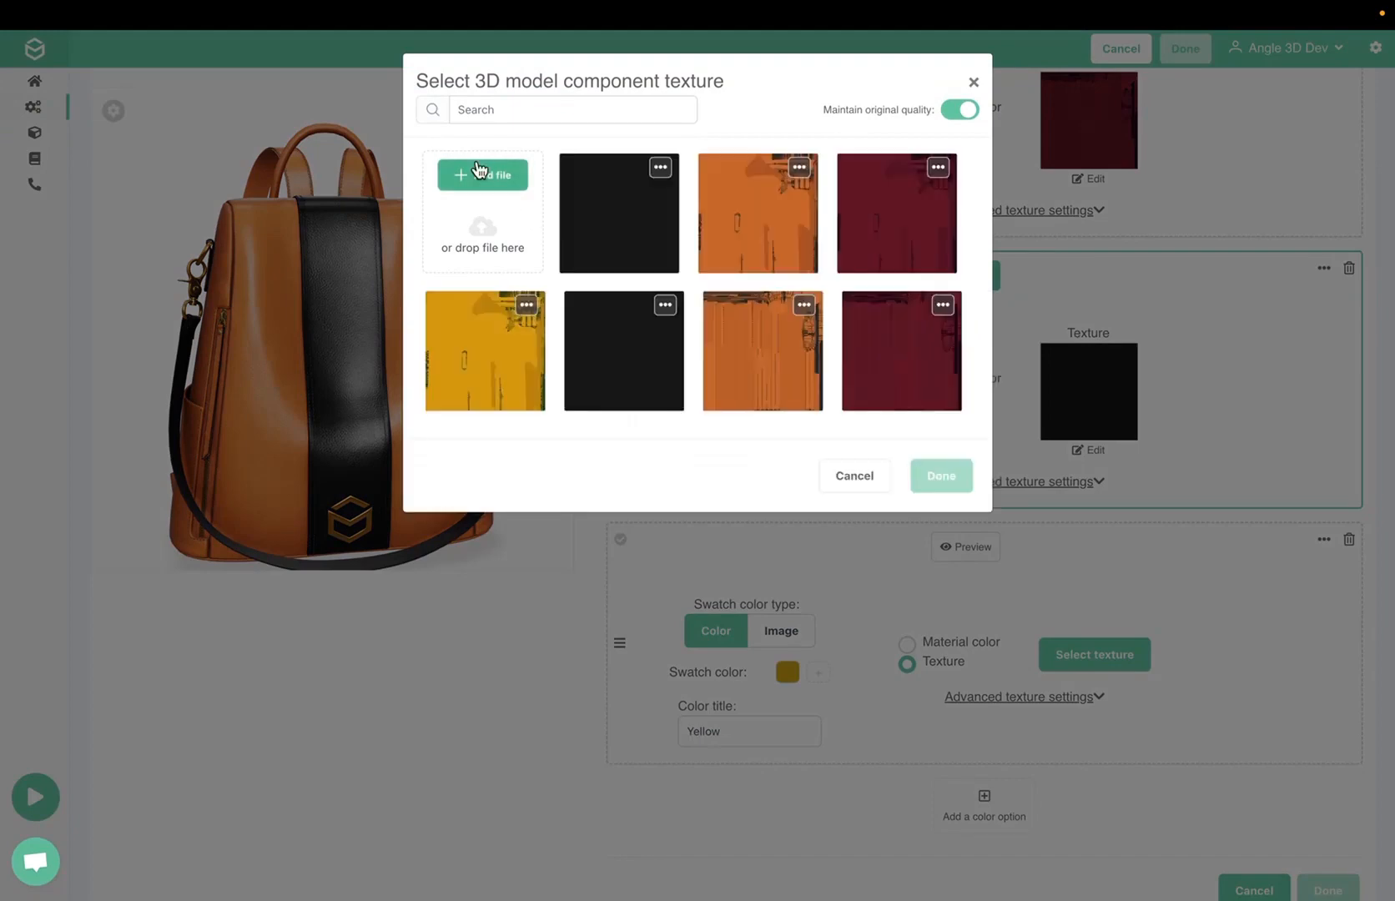
{"action": "left_click", "coordinate": [483, 175]}
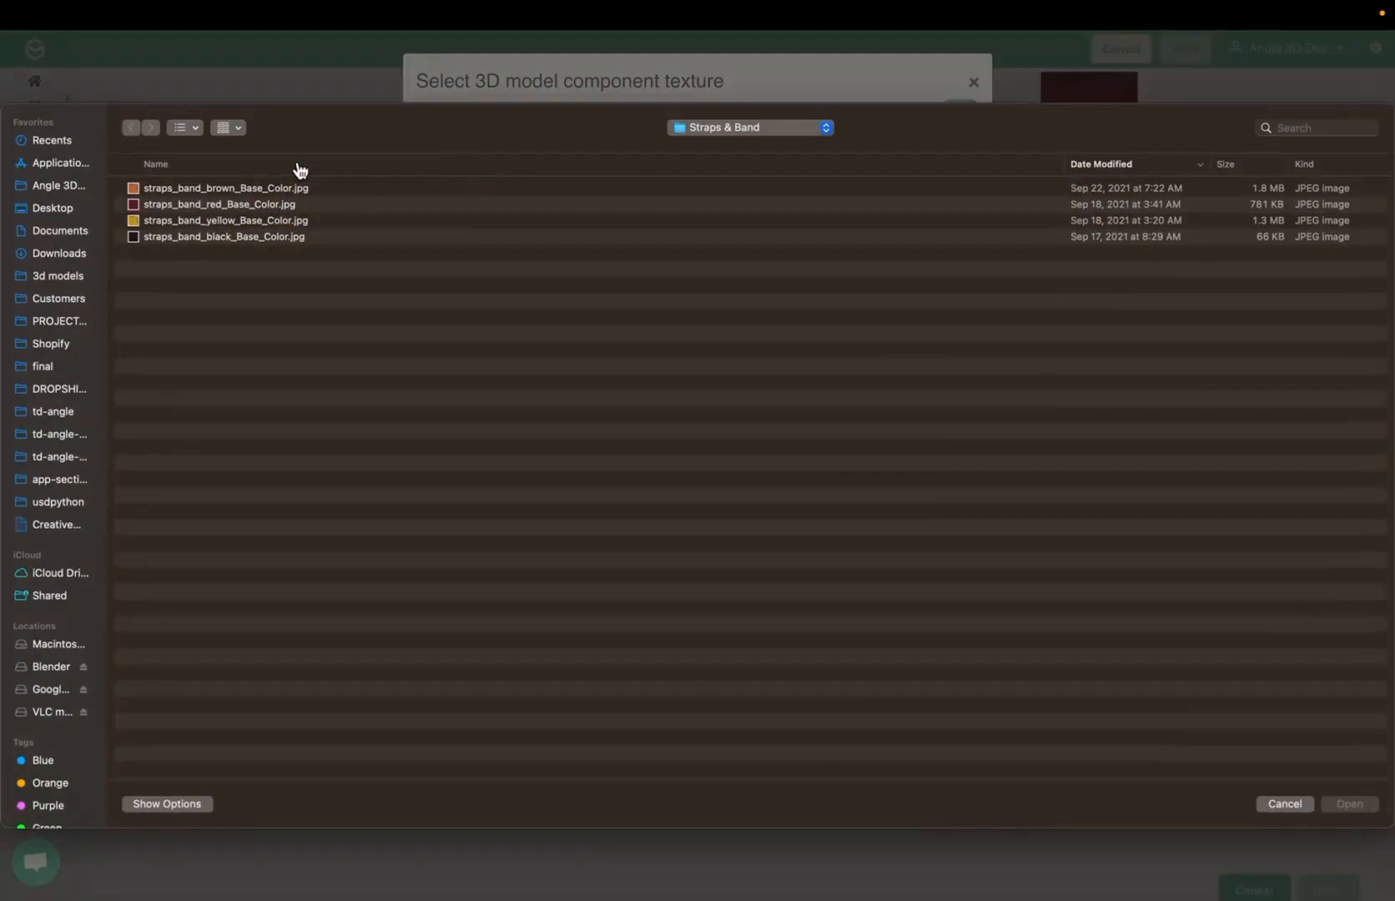
{"action": "double_click", "coordinate": [178, 222]}
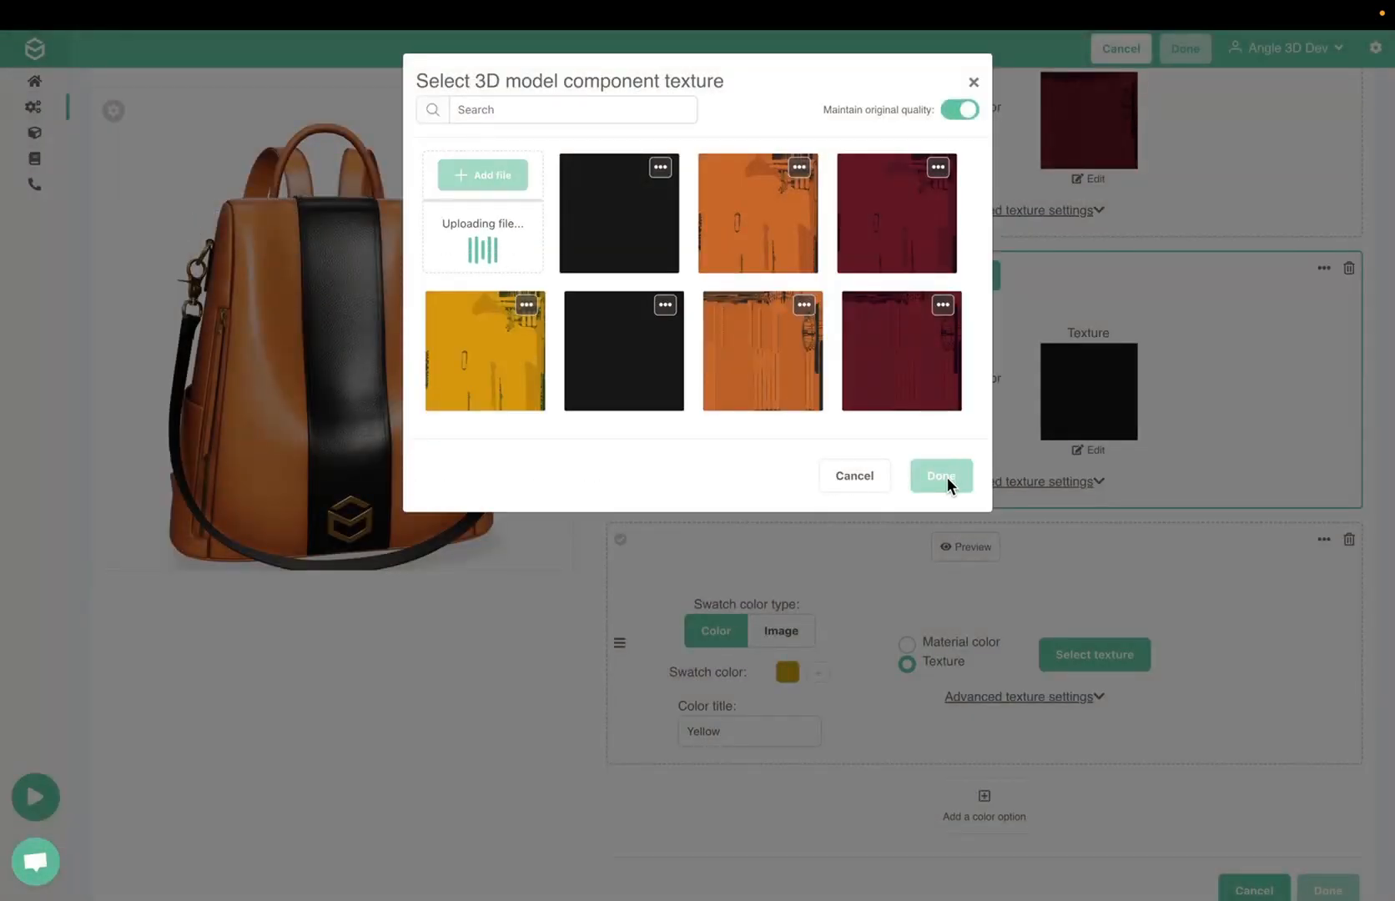
{"action": "left_click", "coordinate": [934, 636]}
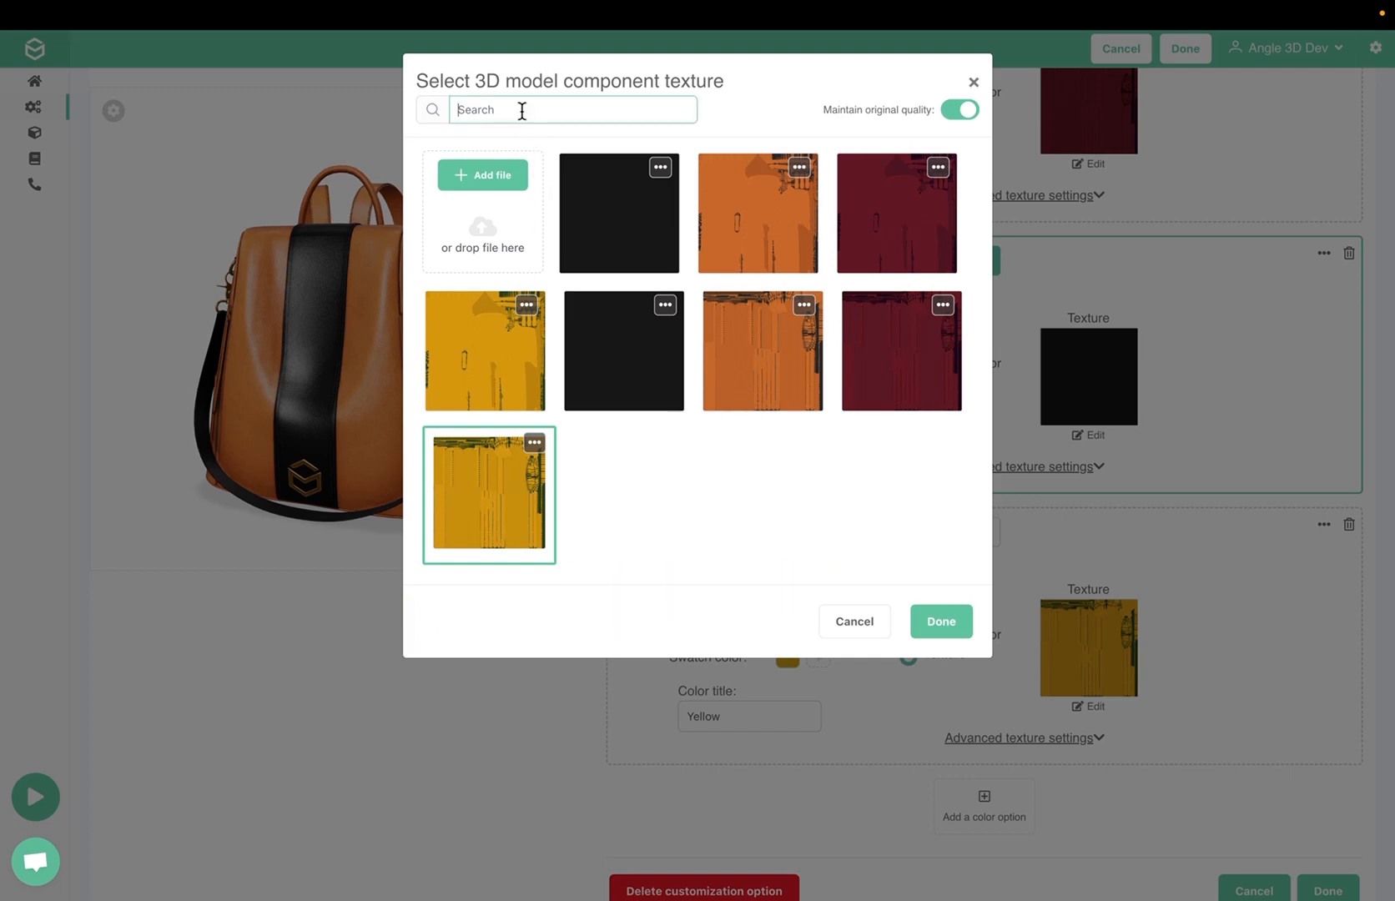
Search the texture library for "STrap" and "Body", clear the search and keep the yellow straps texture selected
{"action": "type", "text": "STrap"}
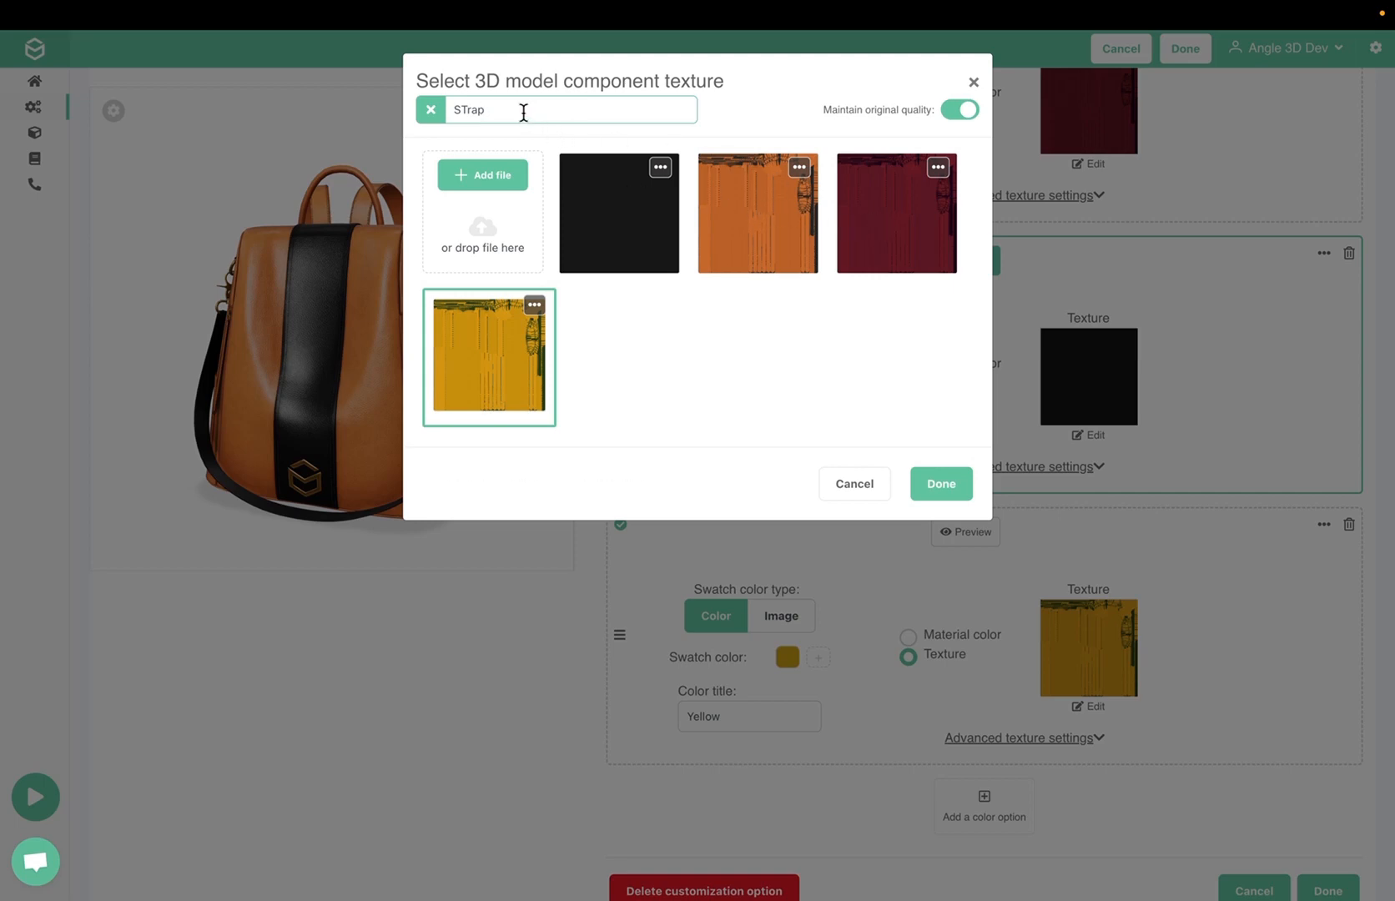
{"action": "left_click_drag", "start_coordinate": [486, 110], "coordinate": [448, 109]}
{"action": "type", "text": "Body"}
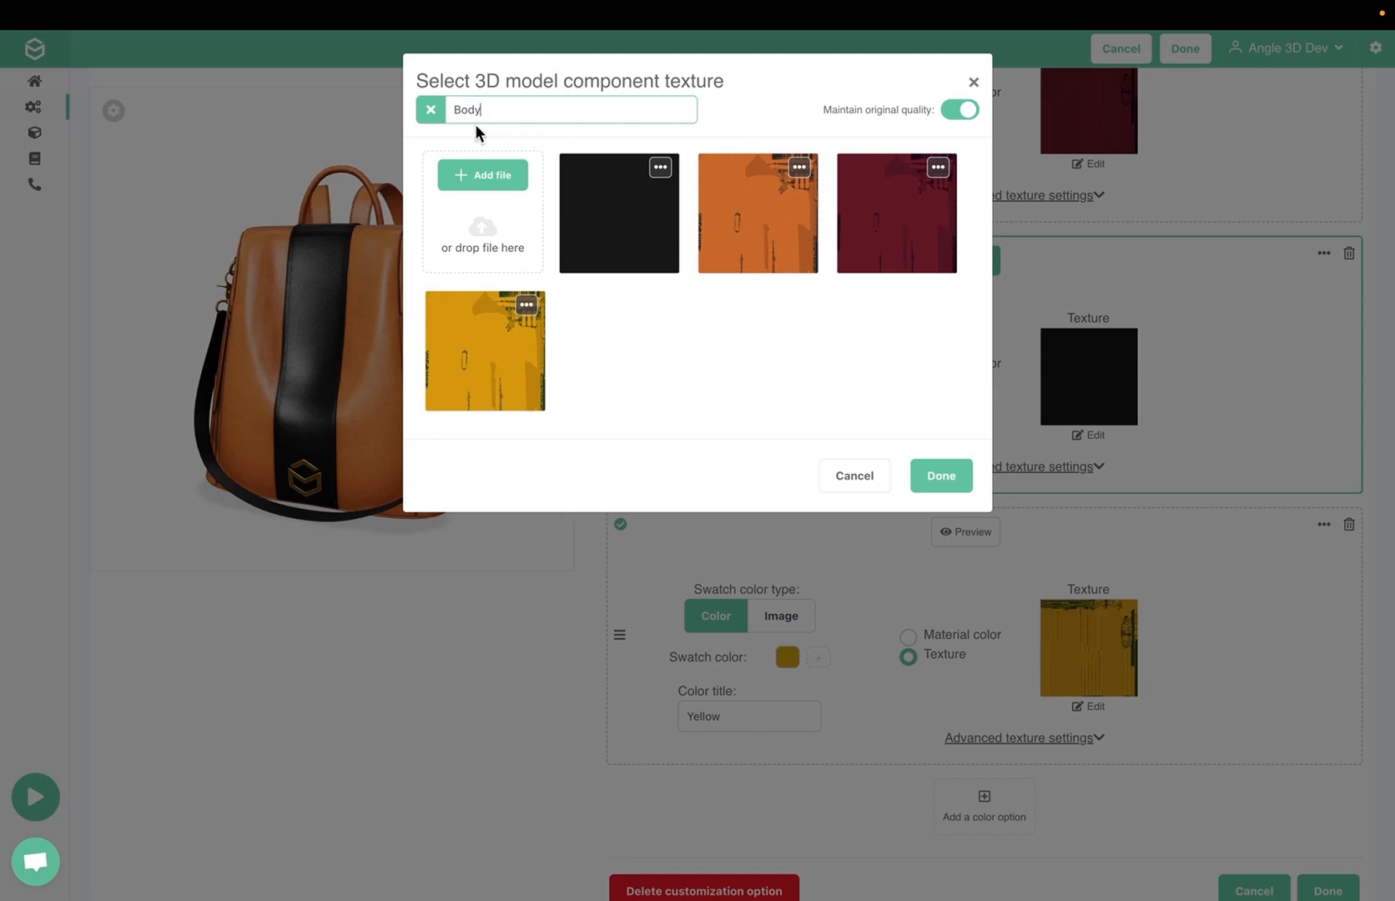
{"action": "left_click", "coordinate": [432, 113]}
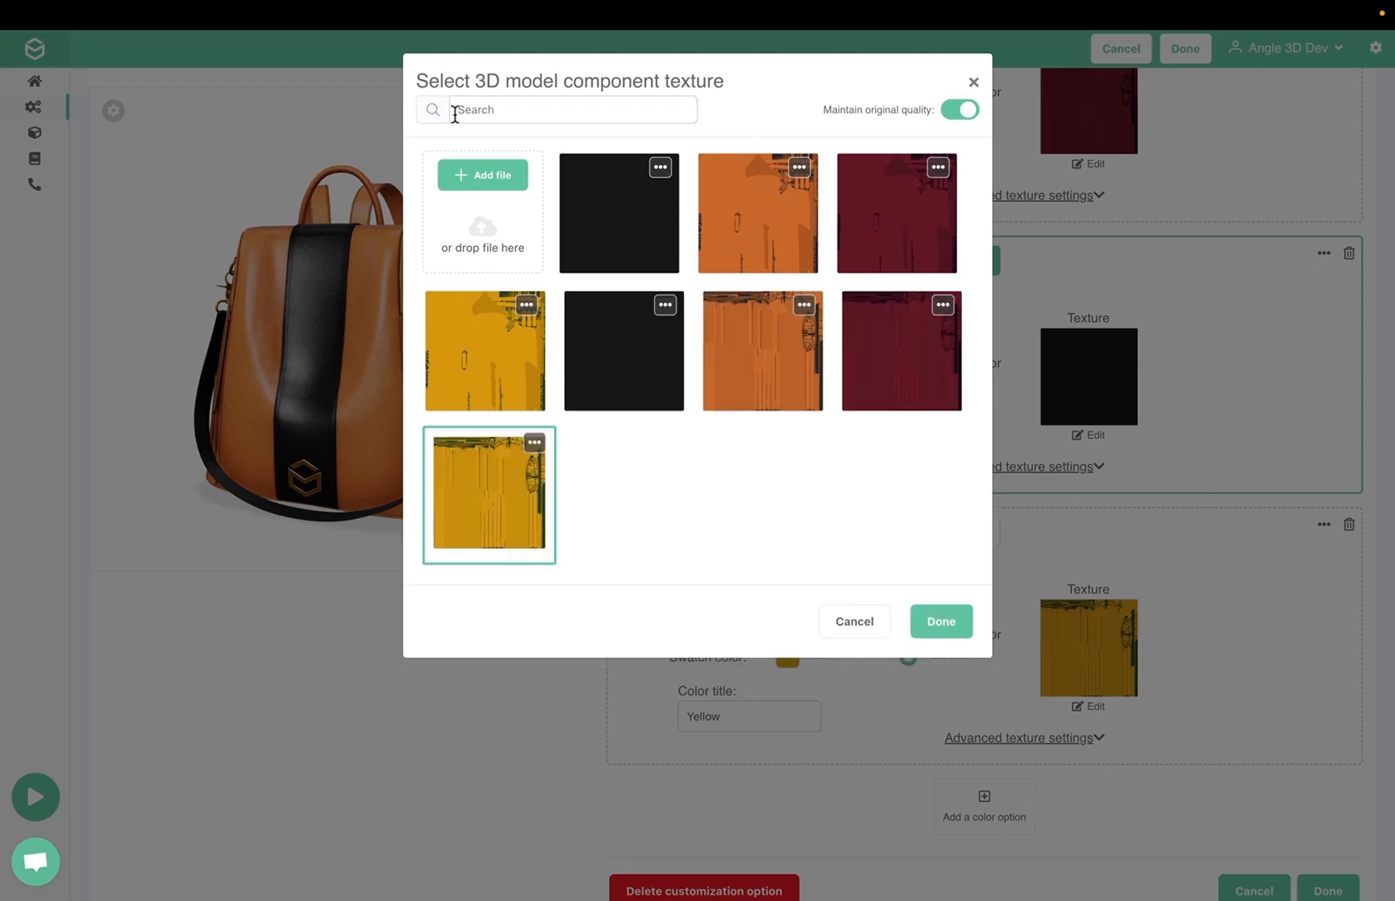
{"action": "left_click", "coordinate": [935, 624]}
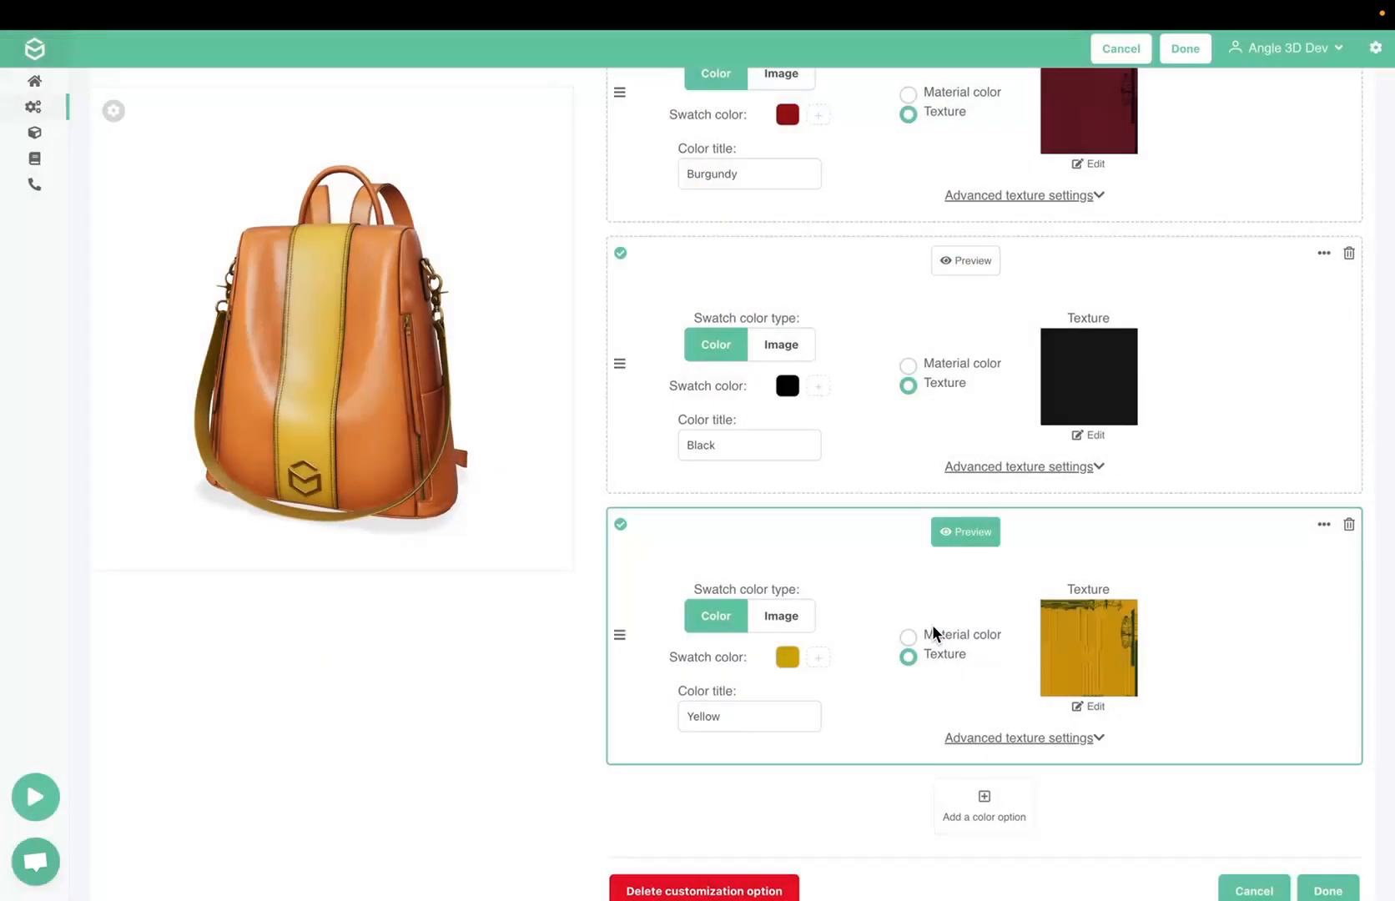
Preview the Brown and Burgundy straps options on the bag model
{"action": "scroll", "coordinate": [932, 624], "scroll_direction": "up", "scroll_amount": 10}
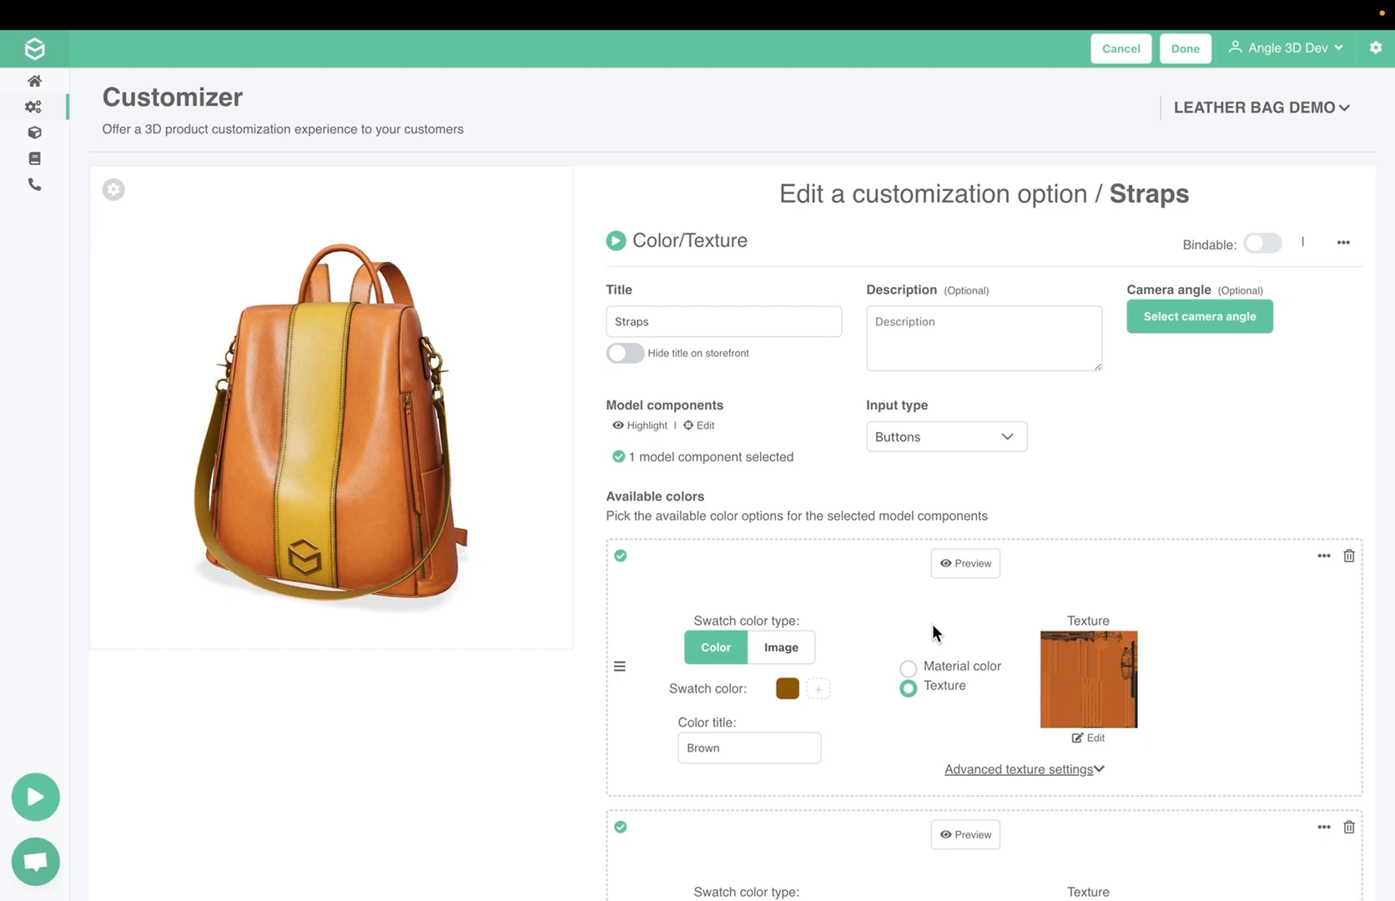
{"action": "left_click", "coordinate": [968, 572]}
{"action": "scroll", "coordinate": [970, 575], "scroll_direction": "down", "scroll_amount": 2}
{"action": "left_click", "coordinate": [968, 657]}
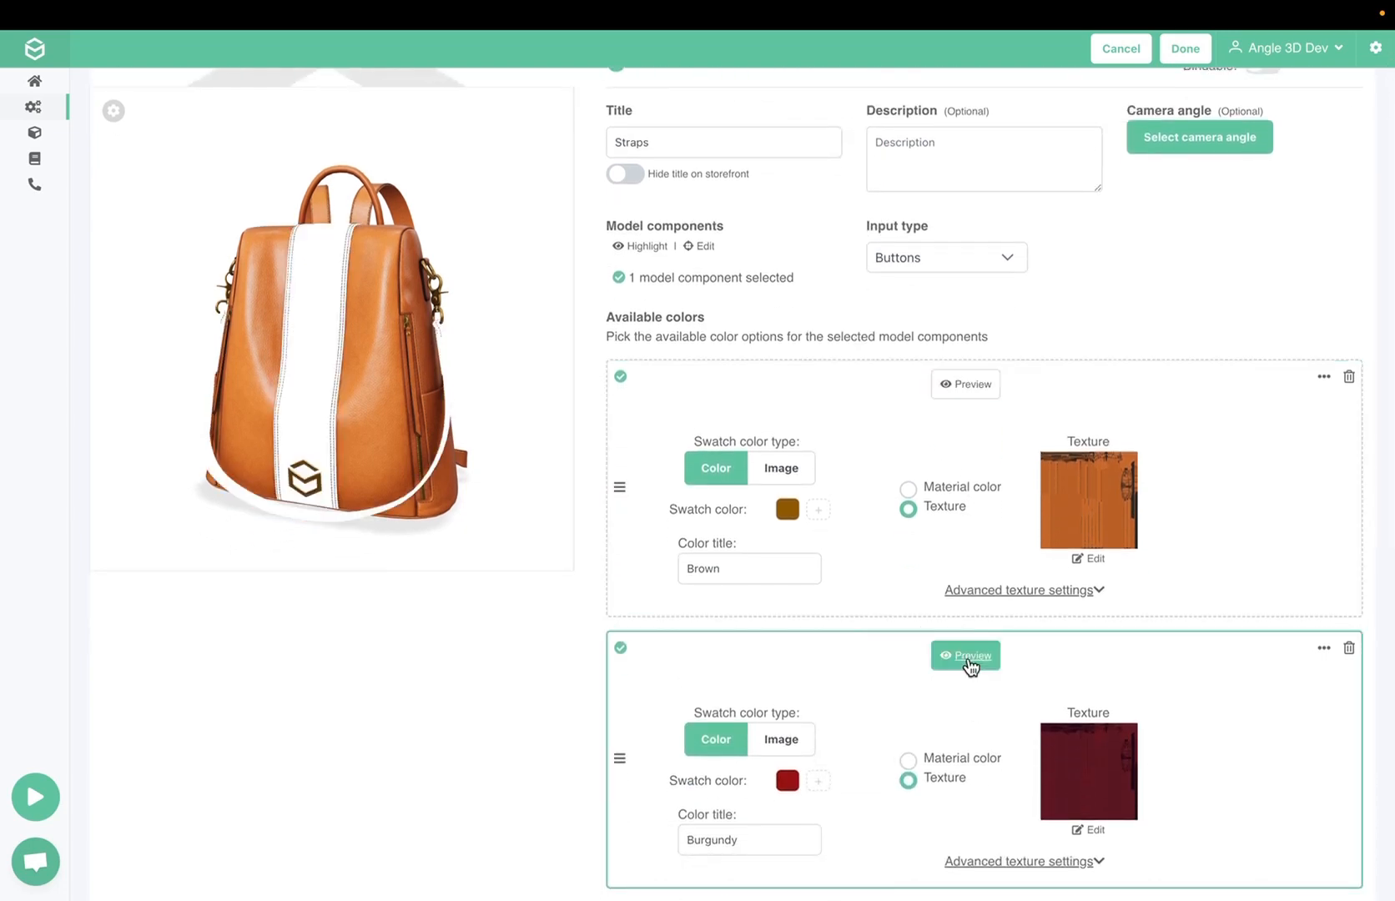
Set the camera angle for Straps by rotating the bag so its opposite side pocket faces the viewer
{"action": "scroll", "coordinate": [969, 661], "scroll_direction": "up", "scroll_amount": 2}
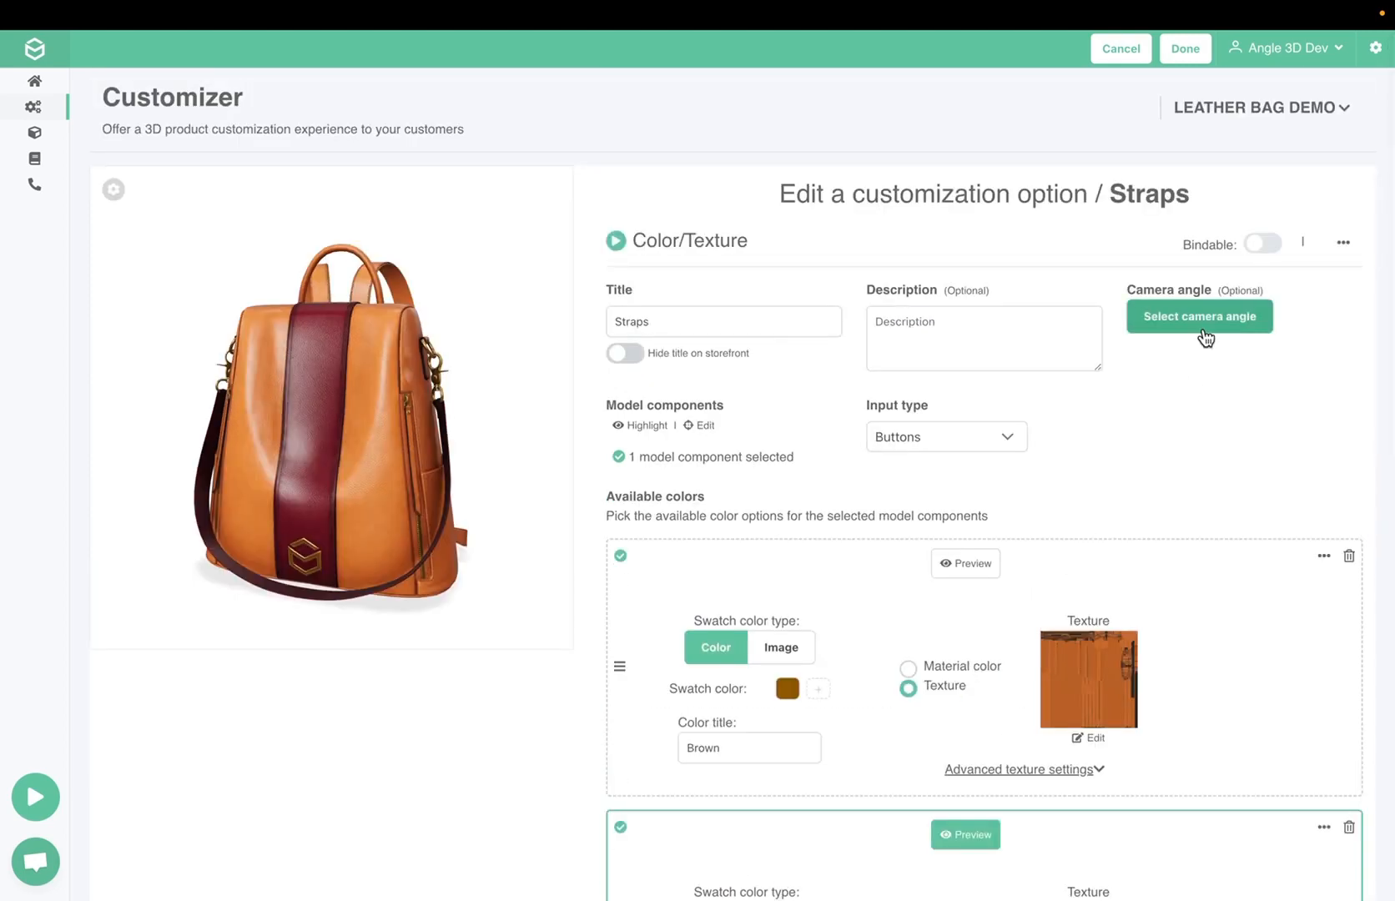
{"action": "left_click", "coordinate": [1203, 330]}
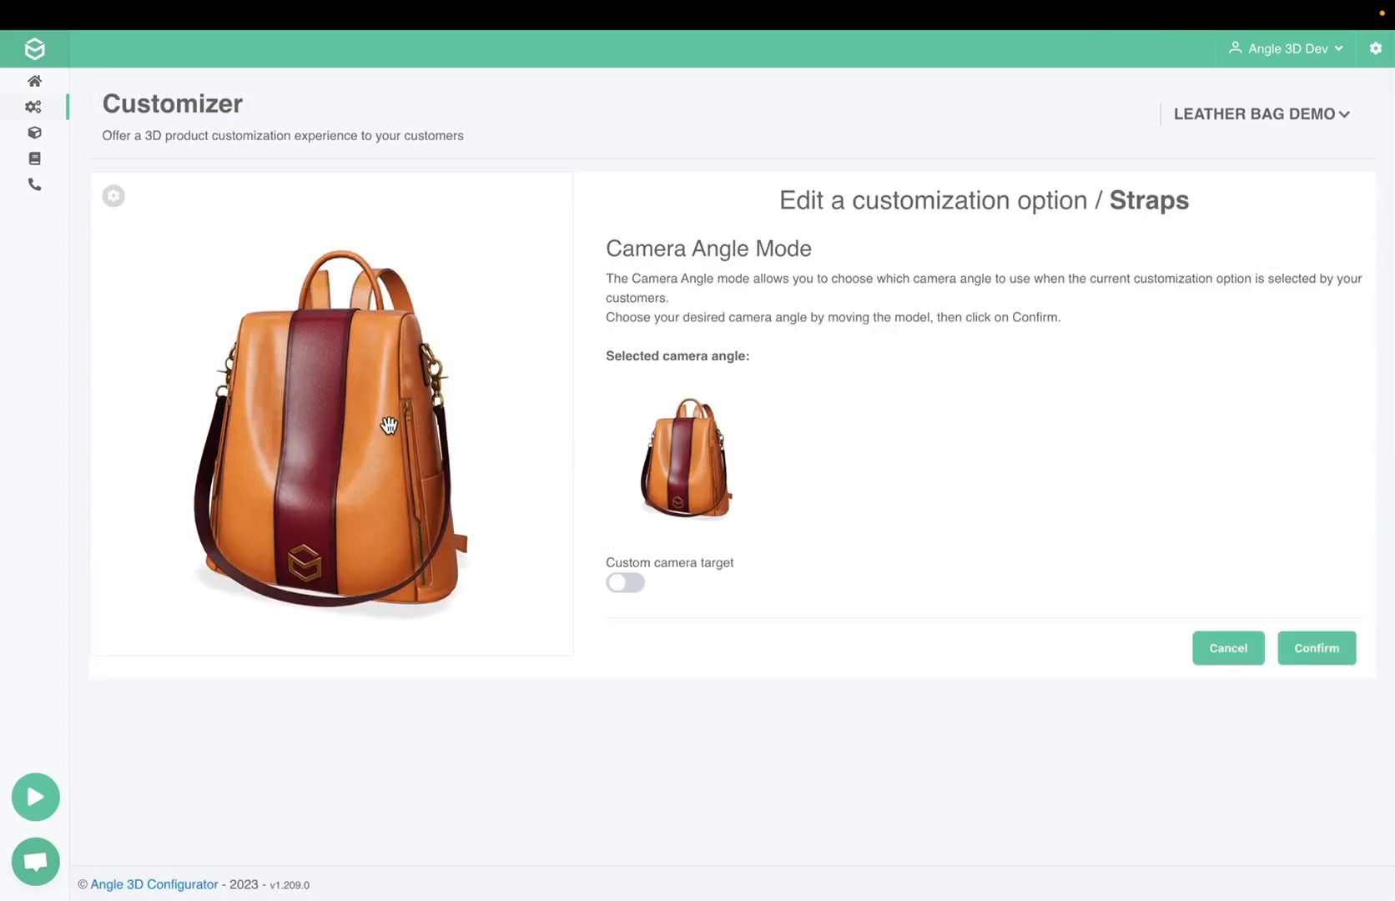
{"action": "left_click_drag", "start_coordinate": [389, 422], "coordinate": [447, 409]}
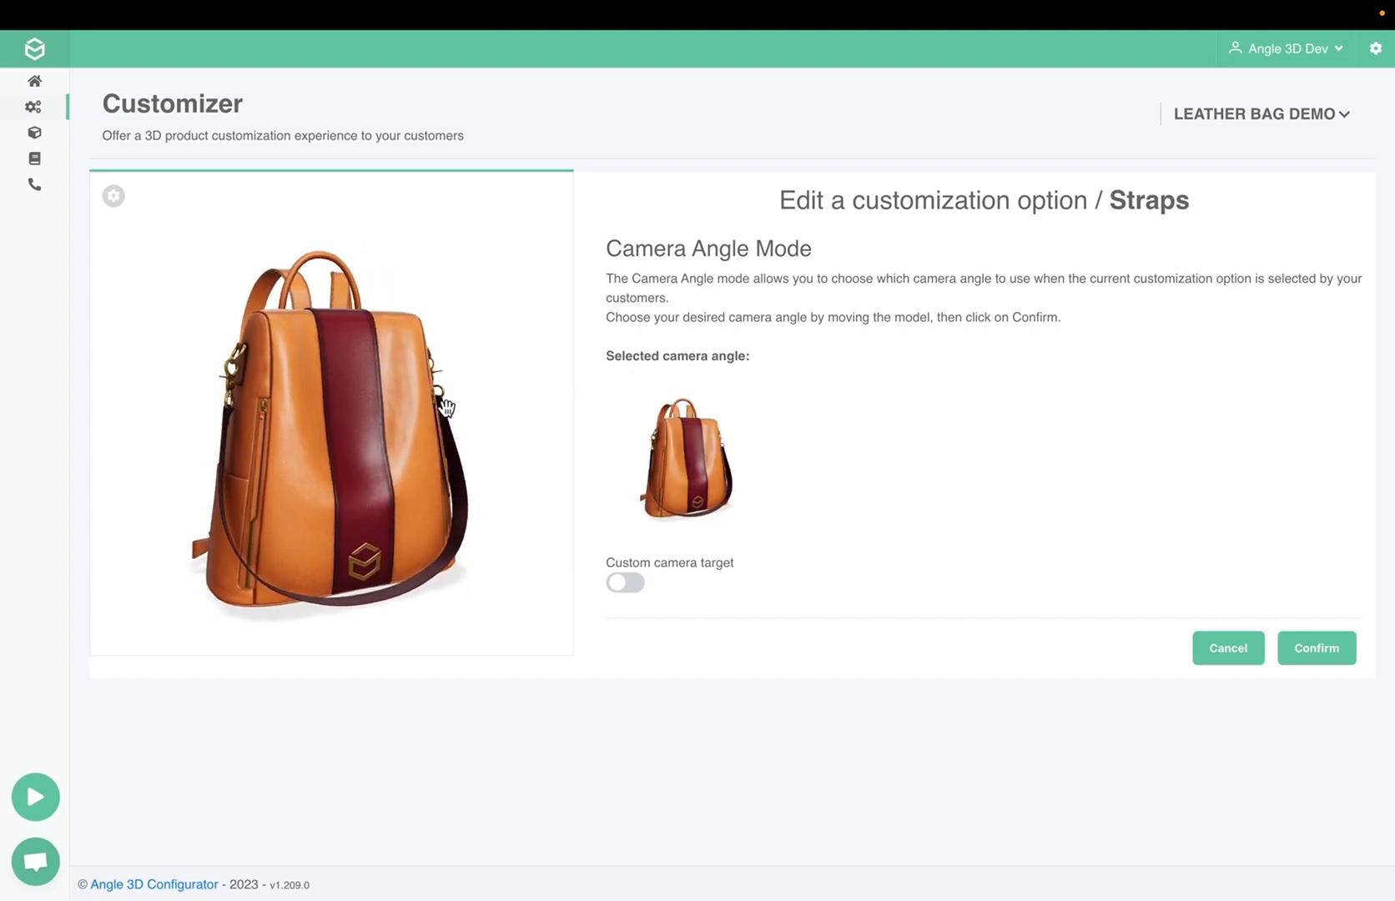
{"action": "left_click", "coordinate": [1321, 659]}
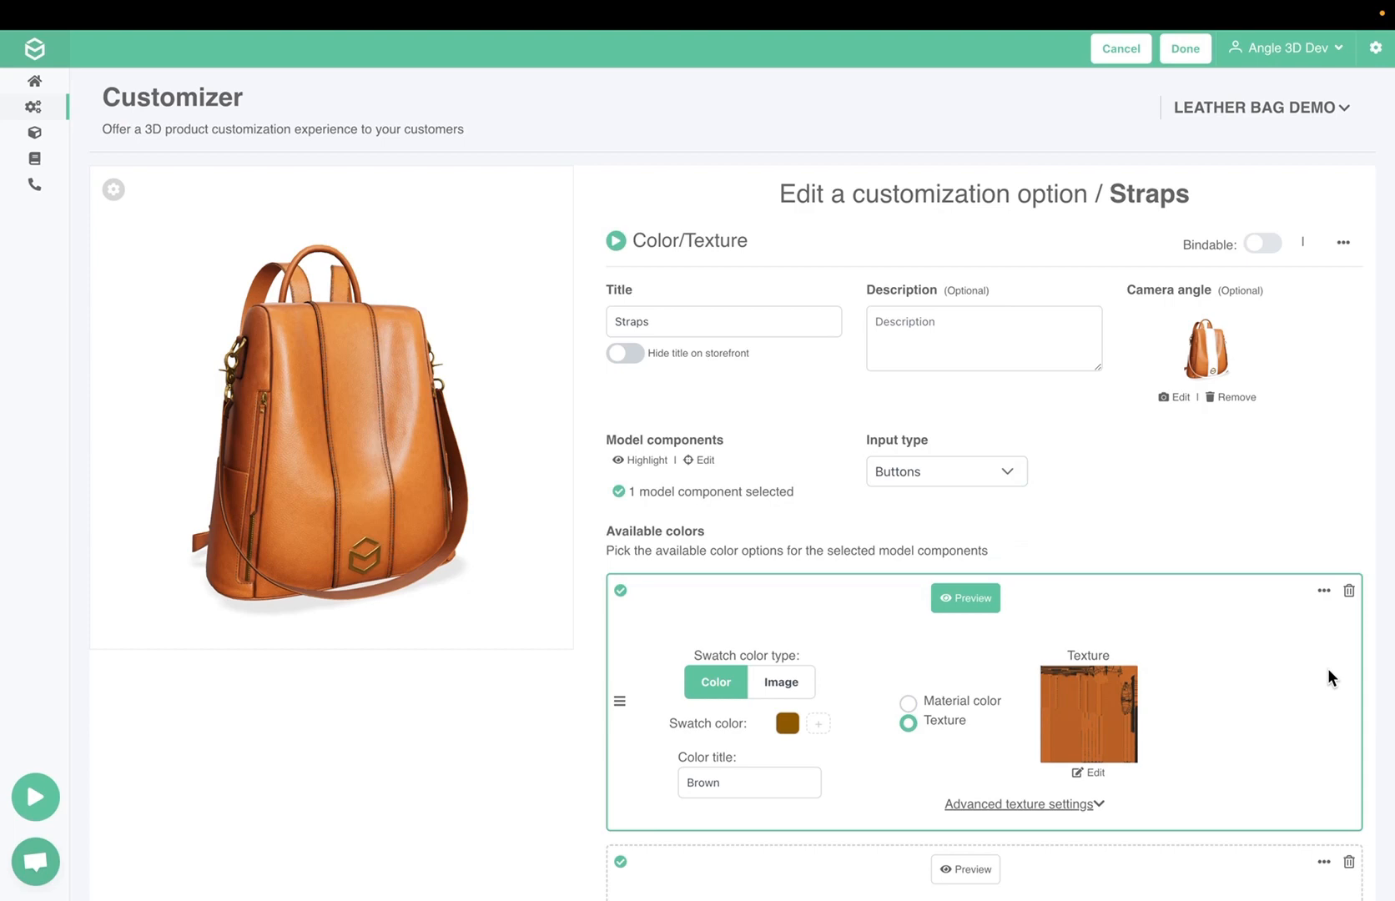
Set the Straps input type to Color palette (Rounded) and save the customizer with the finished option
{"action": "left_click", "coordinate": [983, 479]}
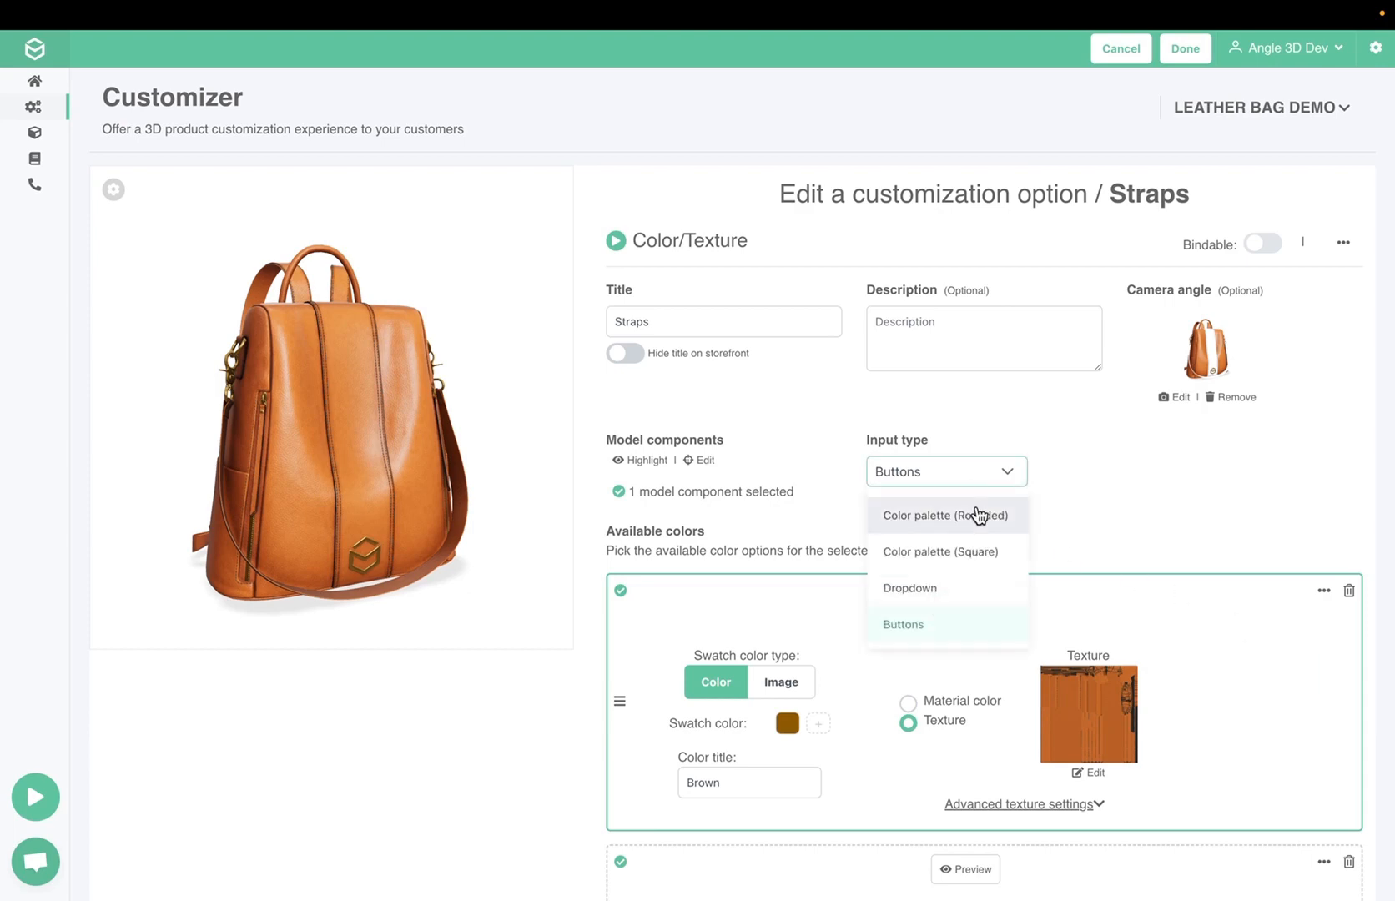
{"action": "left_click", "coordinate": [980, 513]}
{"action": "left_click", "coordinate": [1183, 50]}
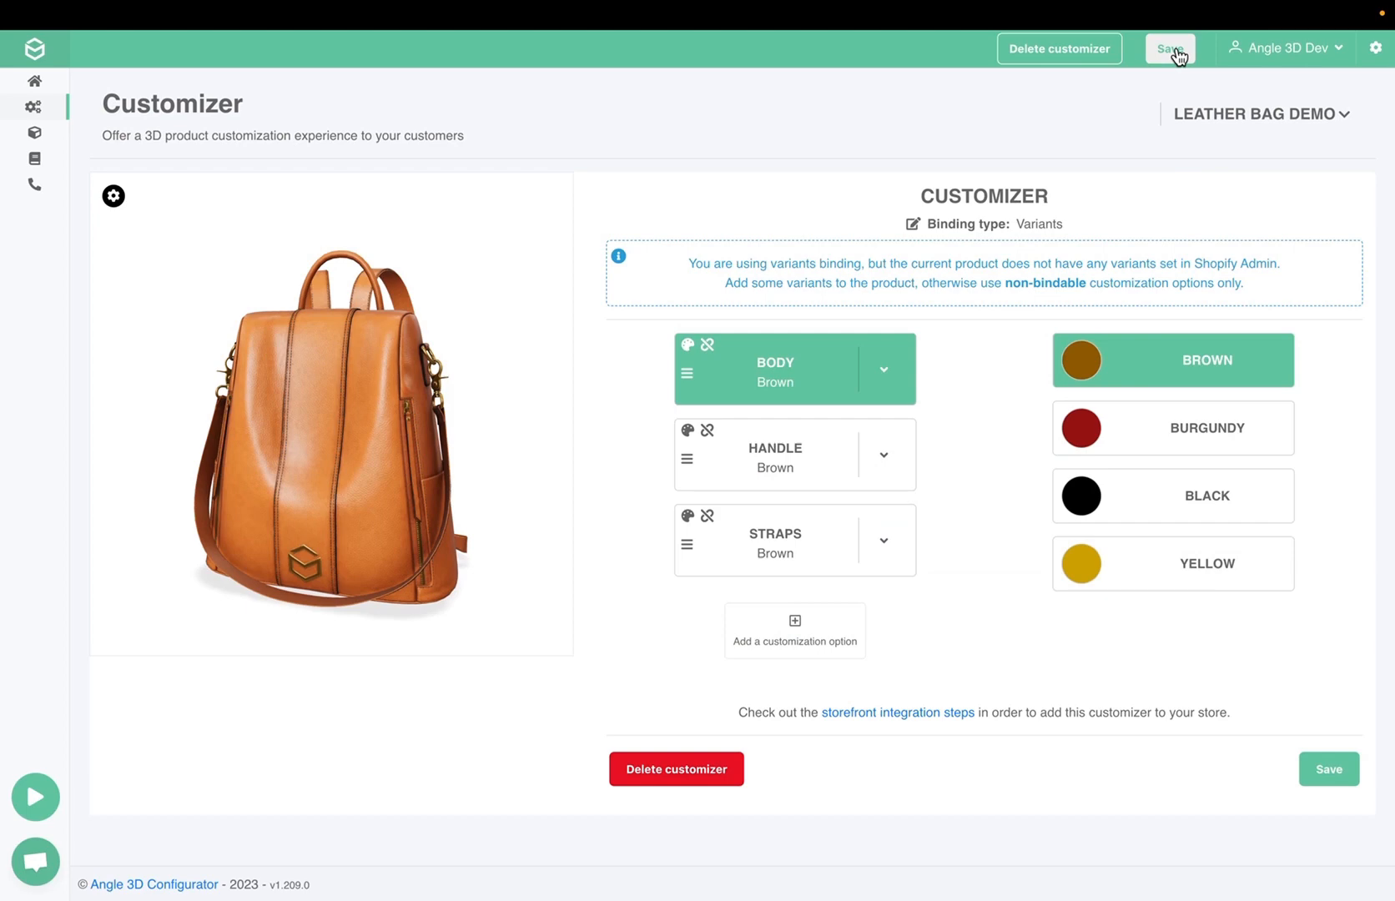
{"action": "left_click", "coordinate": [1173, 50]}
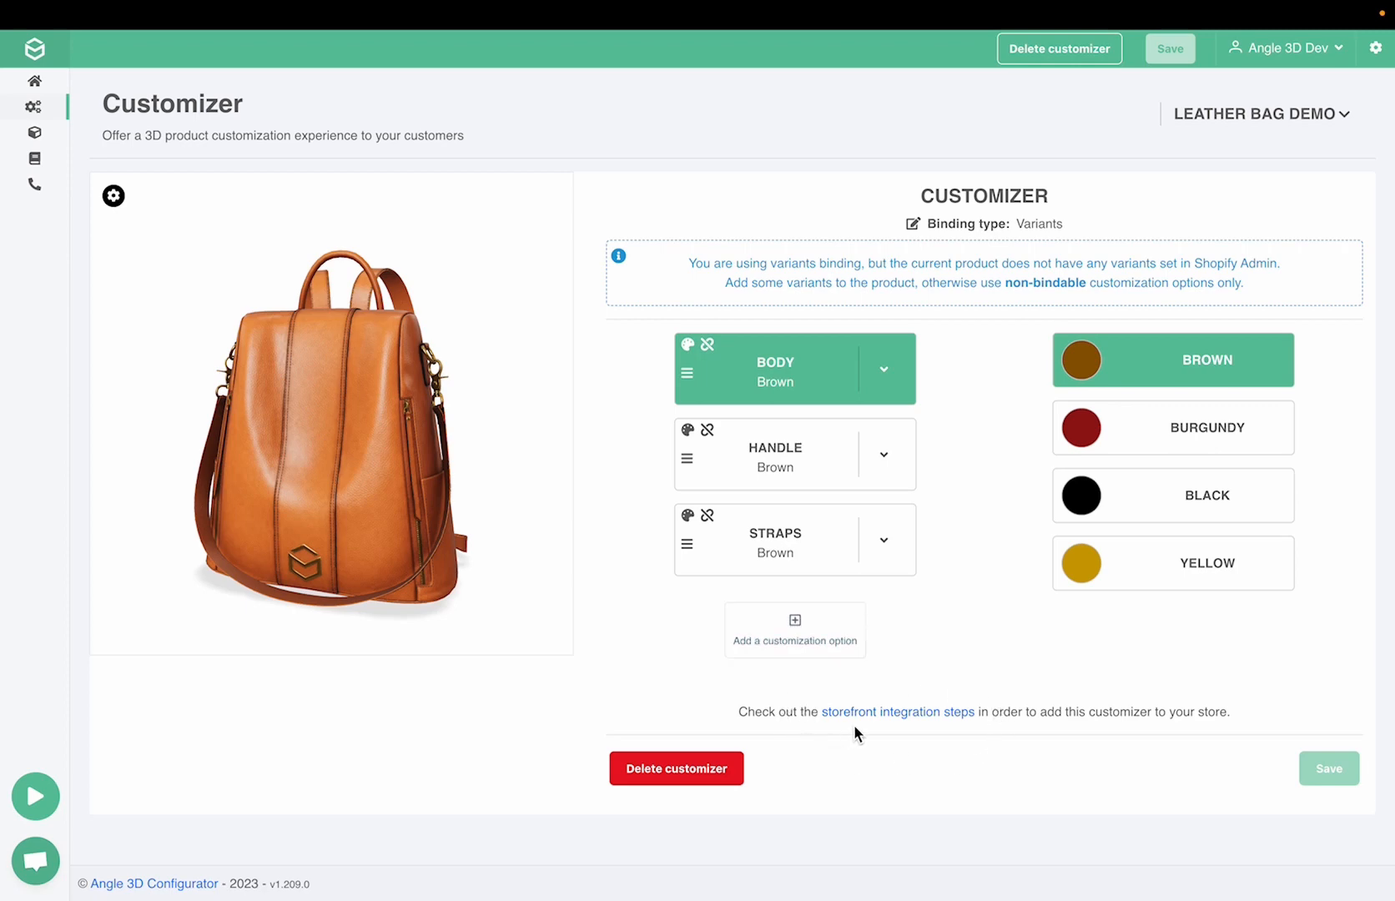
View the Leather Bag Demo on the store and try burgundy and black for Body, and yellow for Handle and Straps
{"action": "left_click", "coordinate": [1264, 122]}
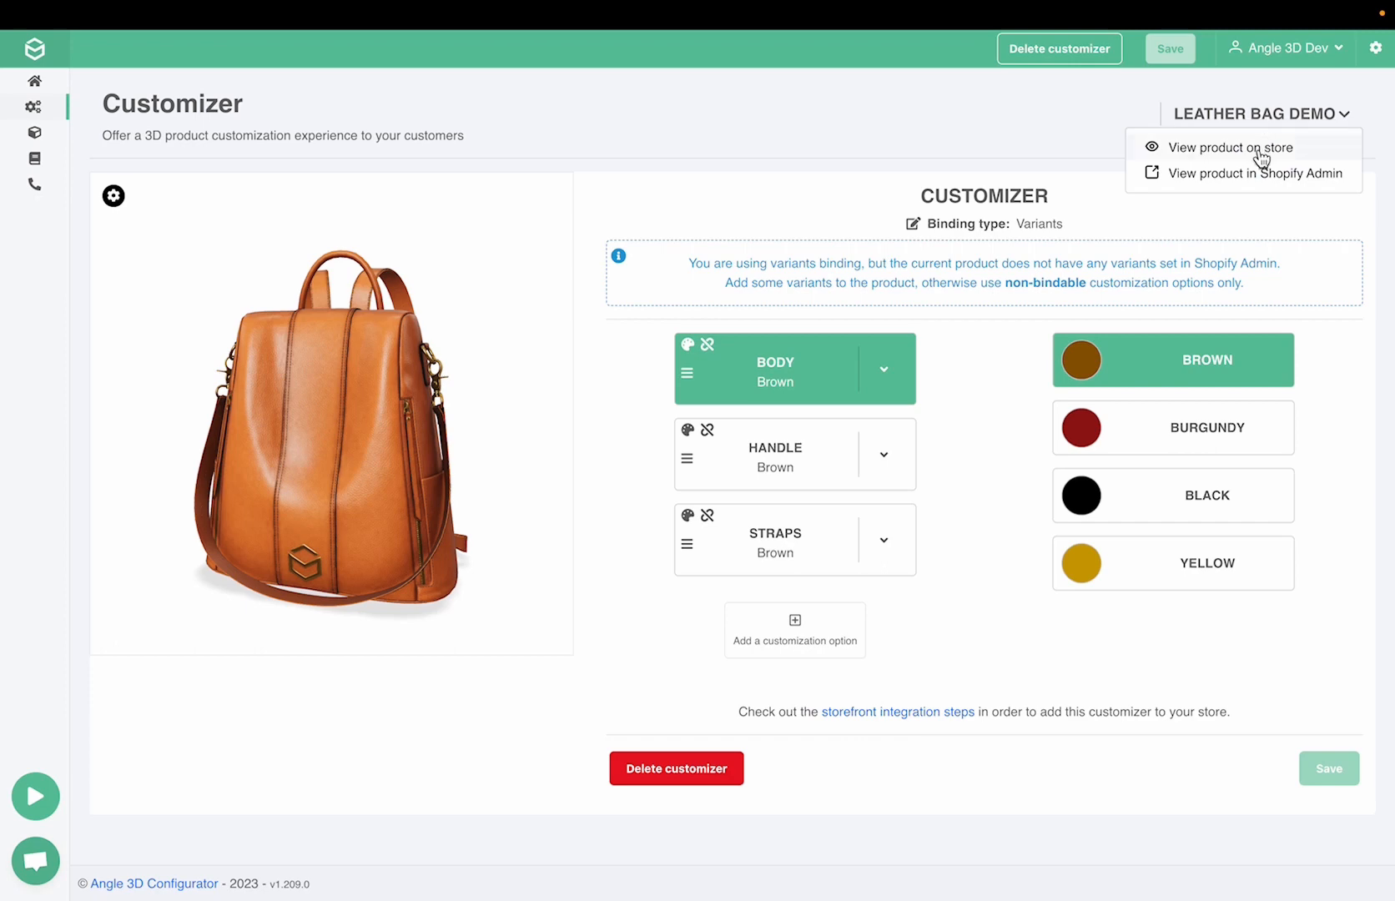
{"action": "left_click", "coordinate": [1262, 157]}
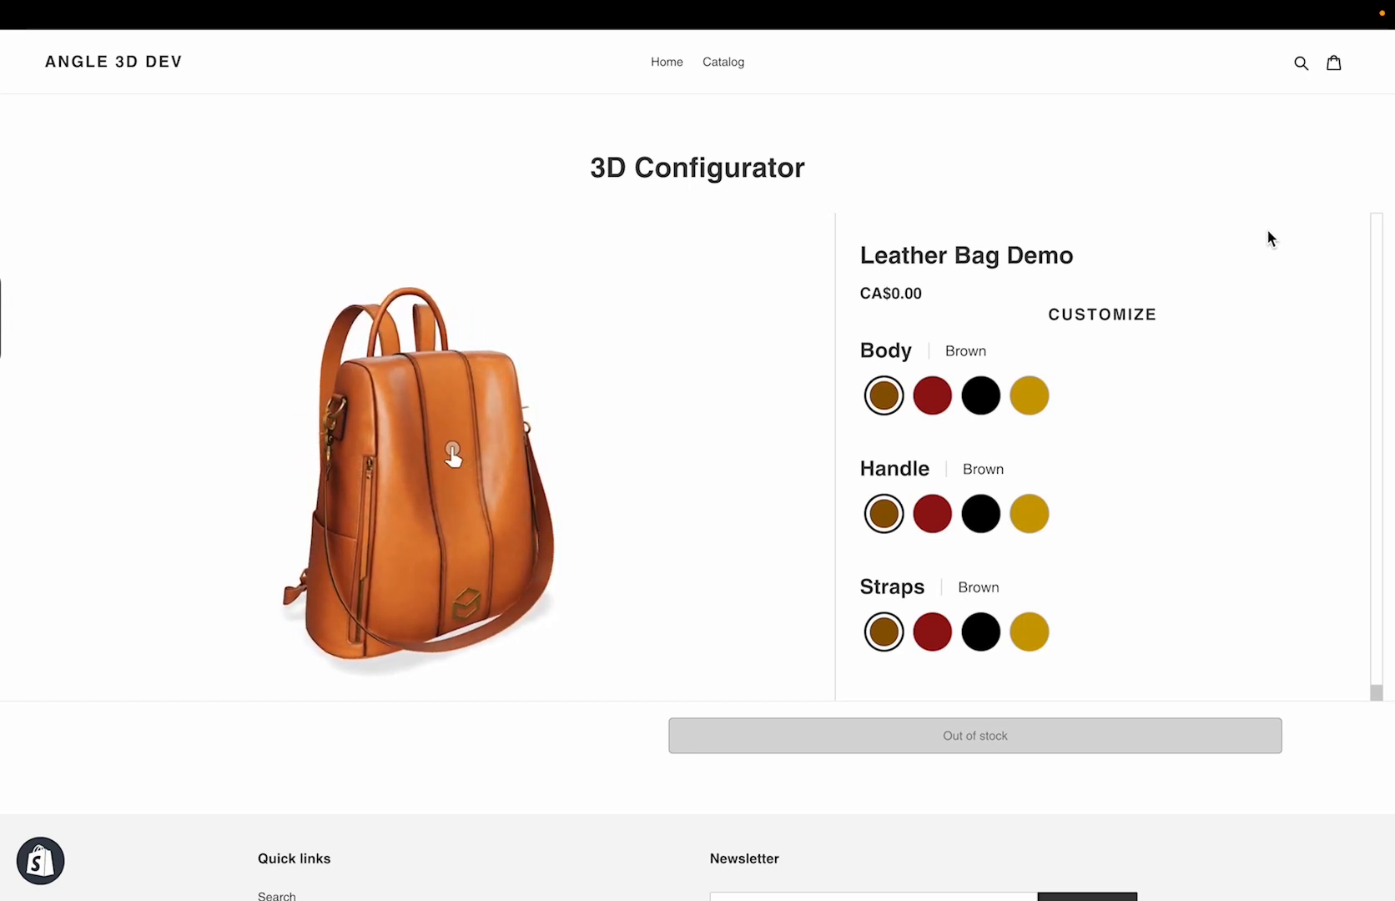
{"action": "left_click", "coordinate": [931, 395]}
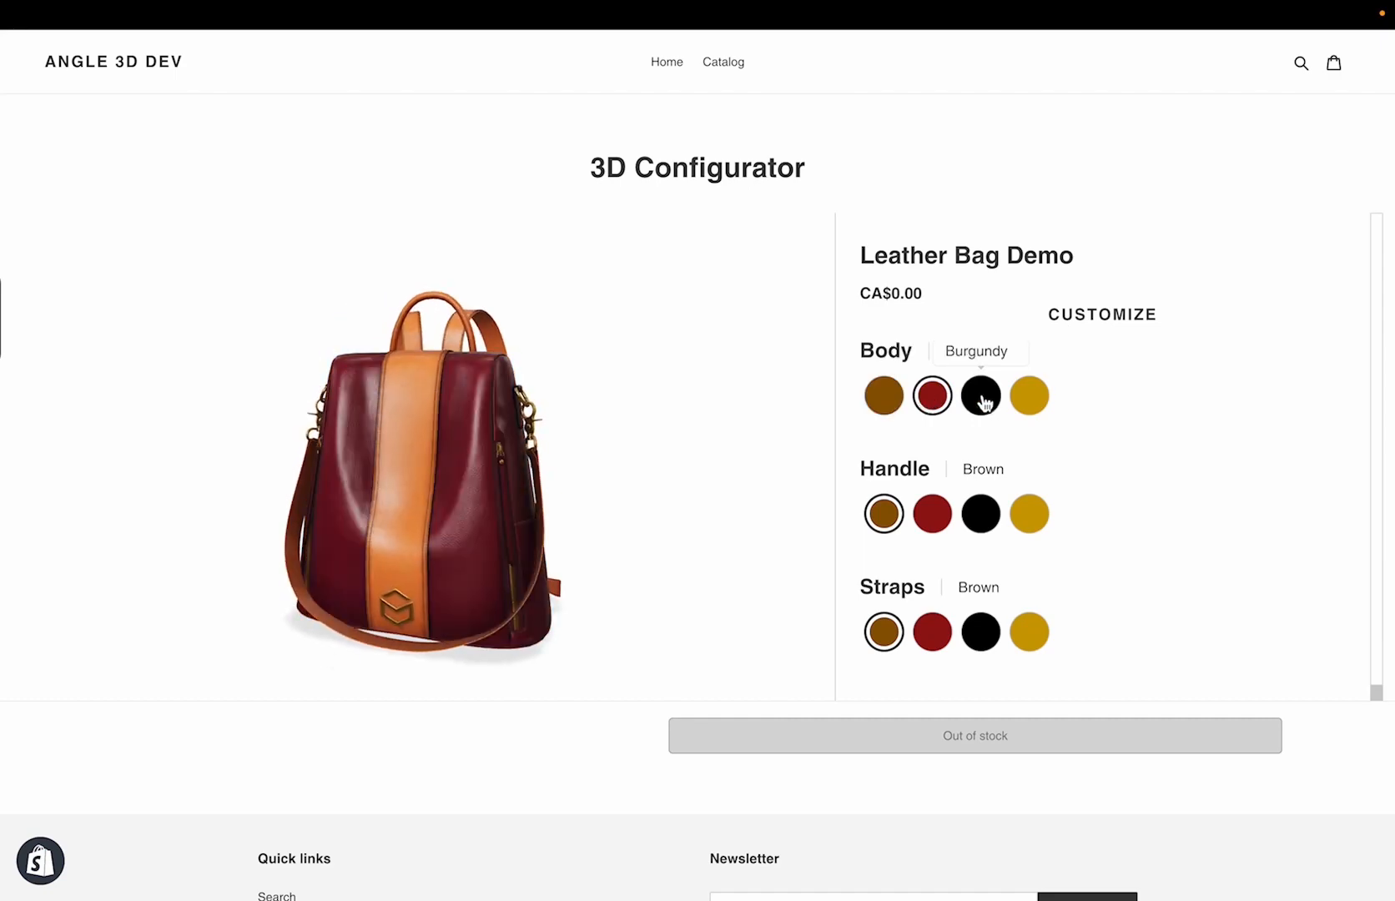
{"action": "left_click", "coordinate": [981, 395]}
{"action": "left_click", "coordinate": [1020, 511]}
{"action": "left_click", "coordinate": [1029, 633]}
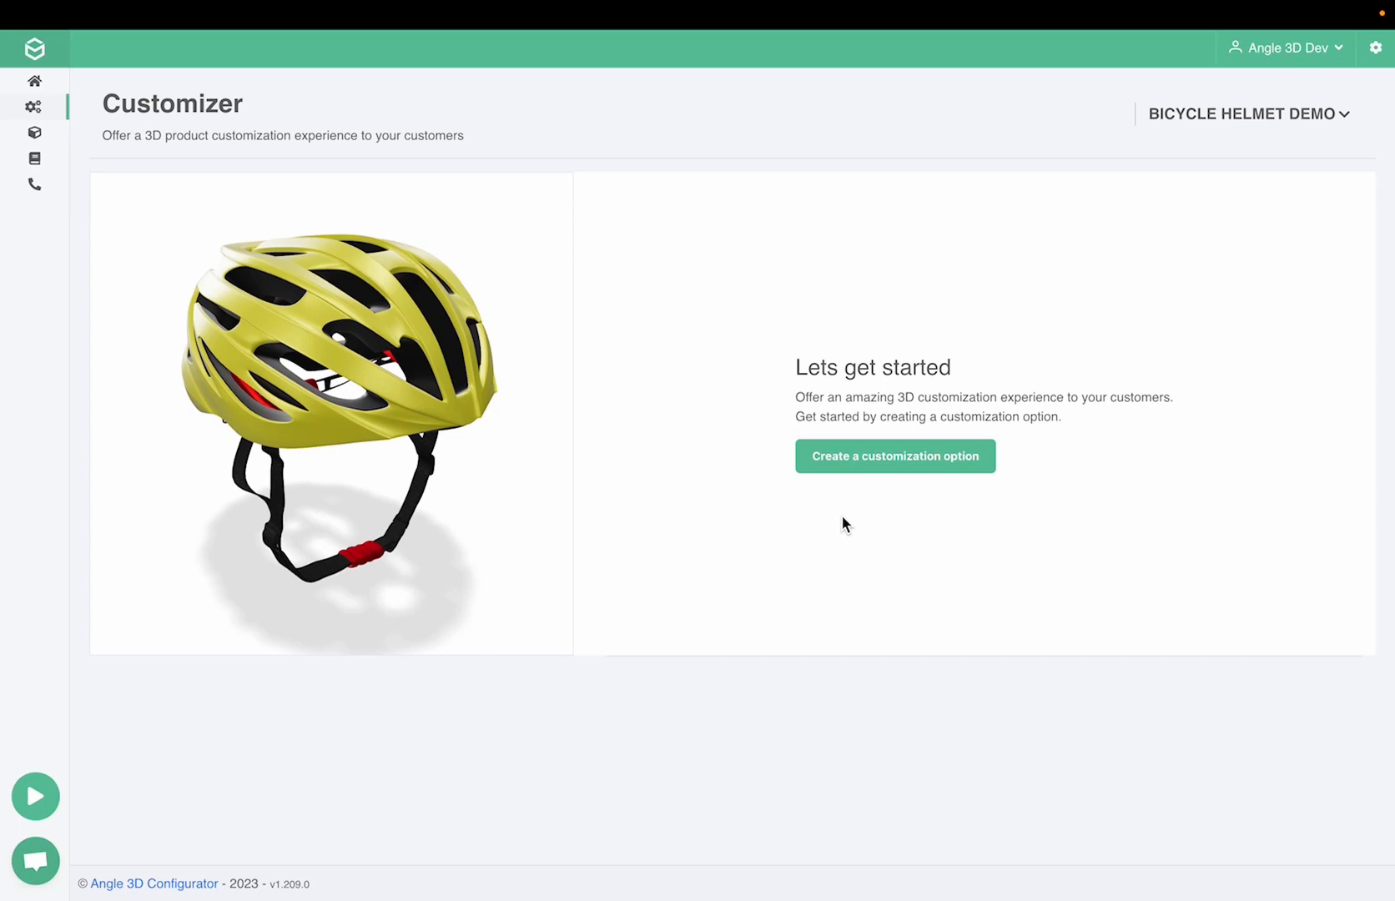
Create a Color/Texture customization option titled "Outer Shell" for the Bicycle Helmet Demo
{"action": "left_click_drag", "start_coordinate": [520, 399], "coordinate": [340, 392]}
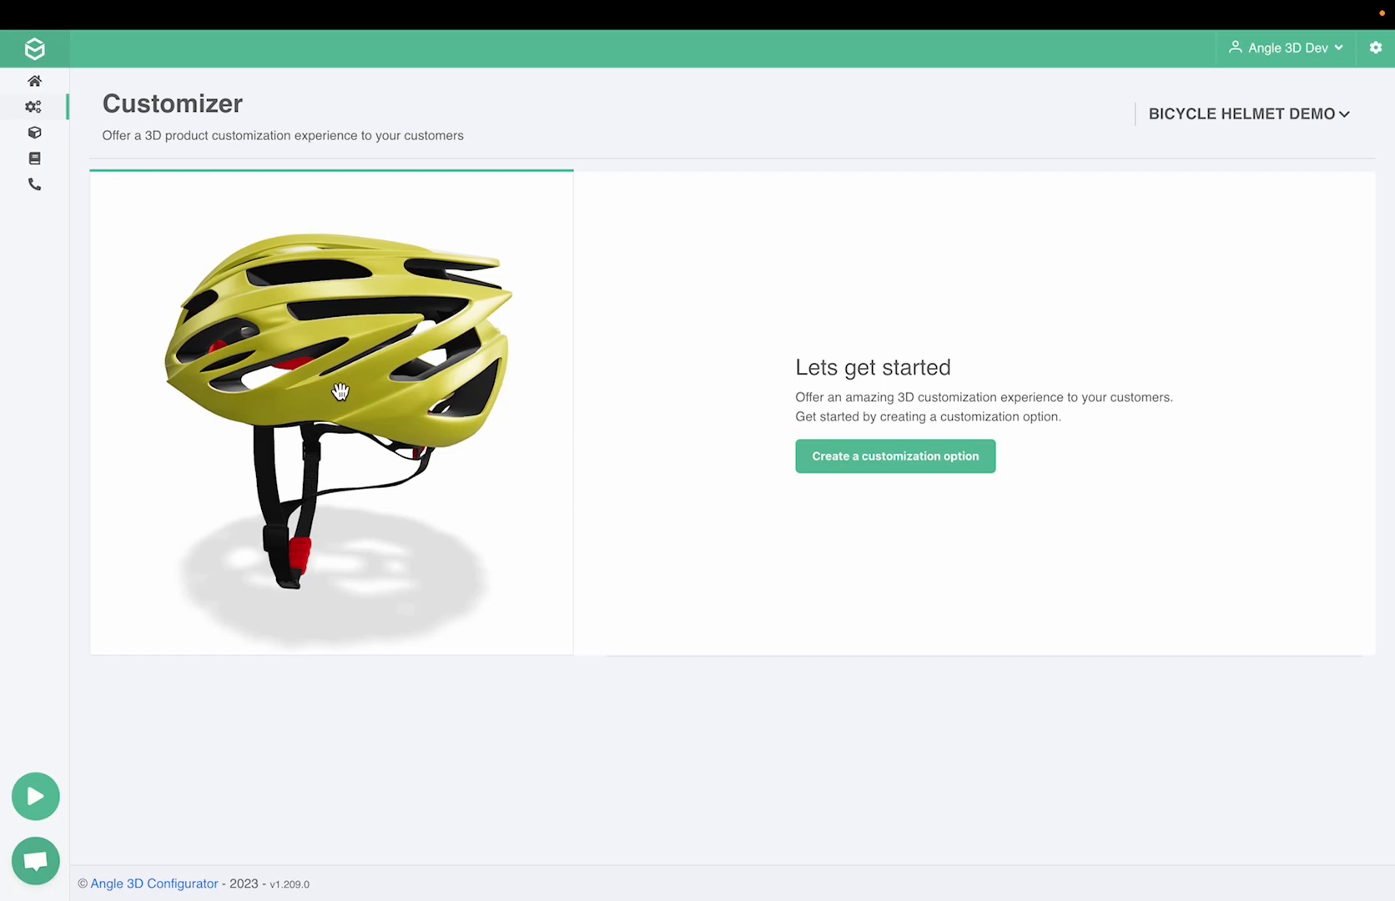
{"action": "left_click", "coordinate": [837, 472]}
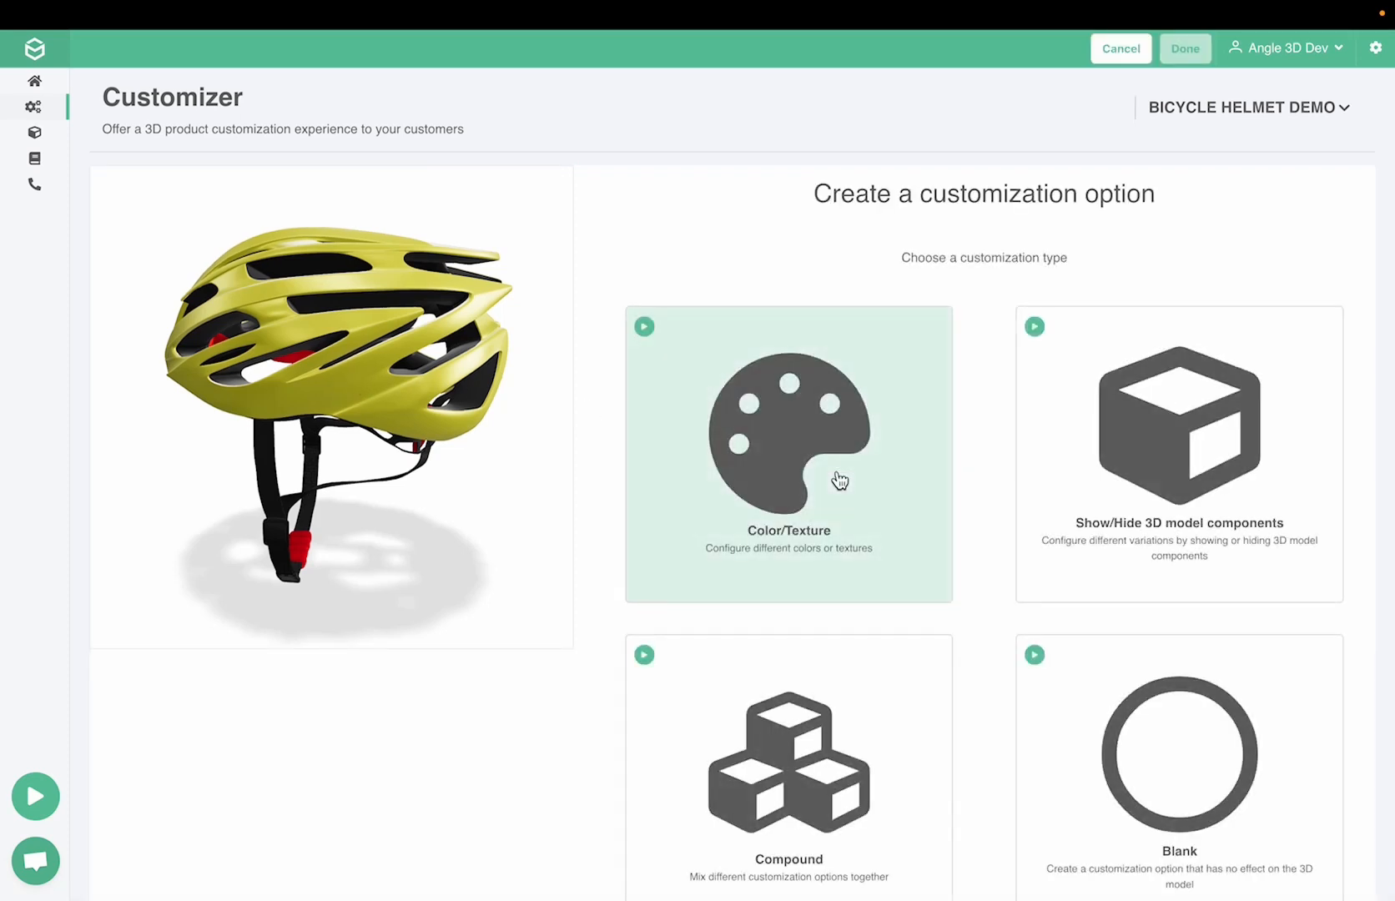
{"action": "left_click", "coordinate": [834, 480]}
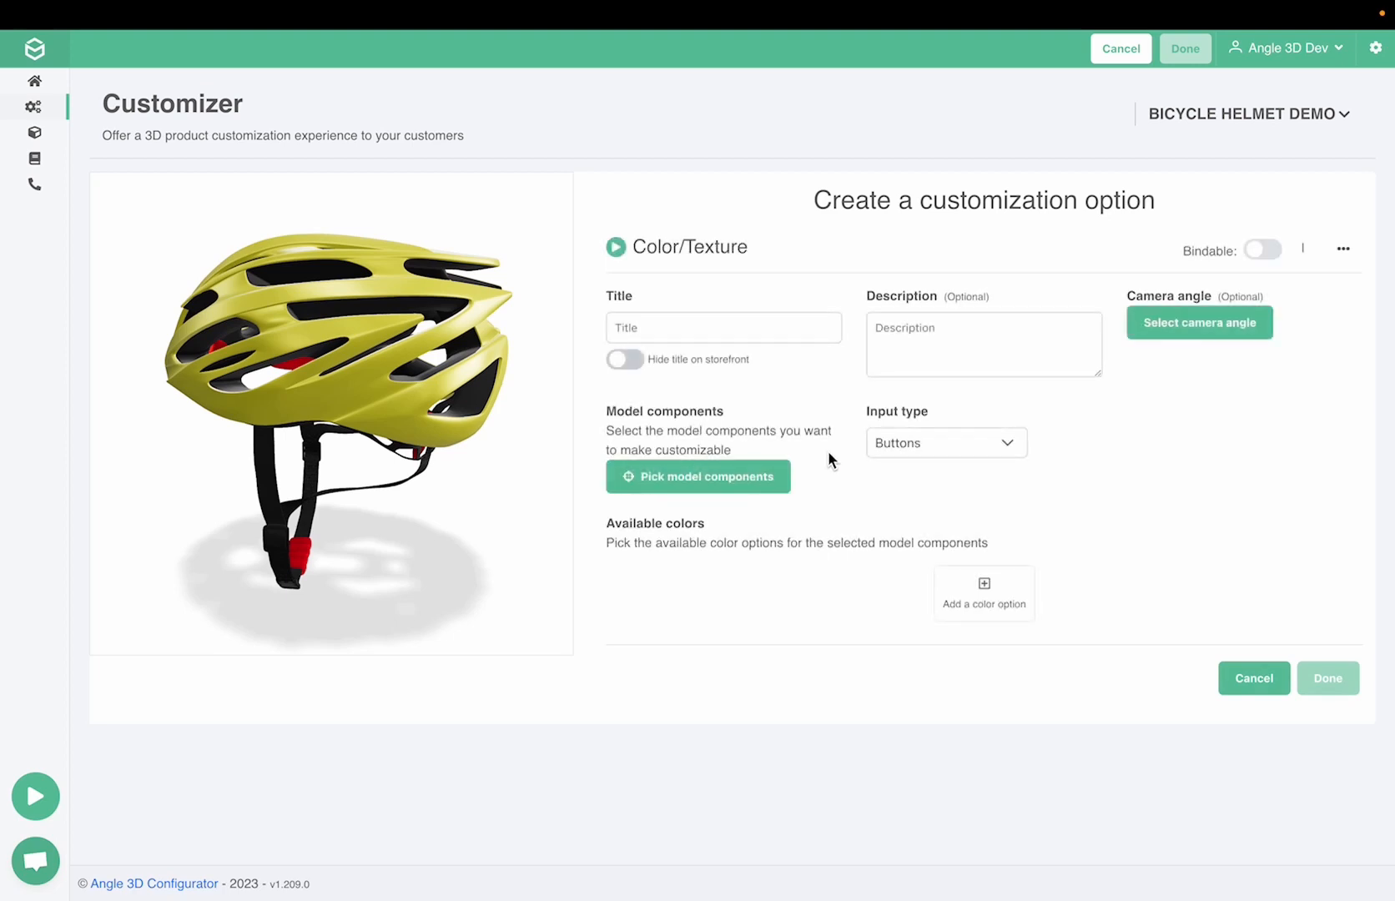
{"action": "left_click", "coordinate": [744, 332]}
{"action": "type", "text": "Outer Shell"}
Assign the helmet's outer shell component, helmet_scorlupa_0, to the Outer Shell option
{"action": "left_click", "coordinate": [762, 477]}
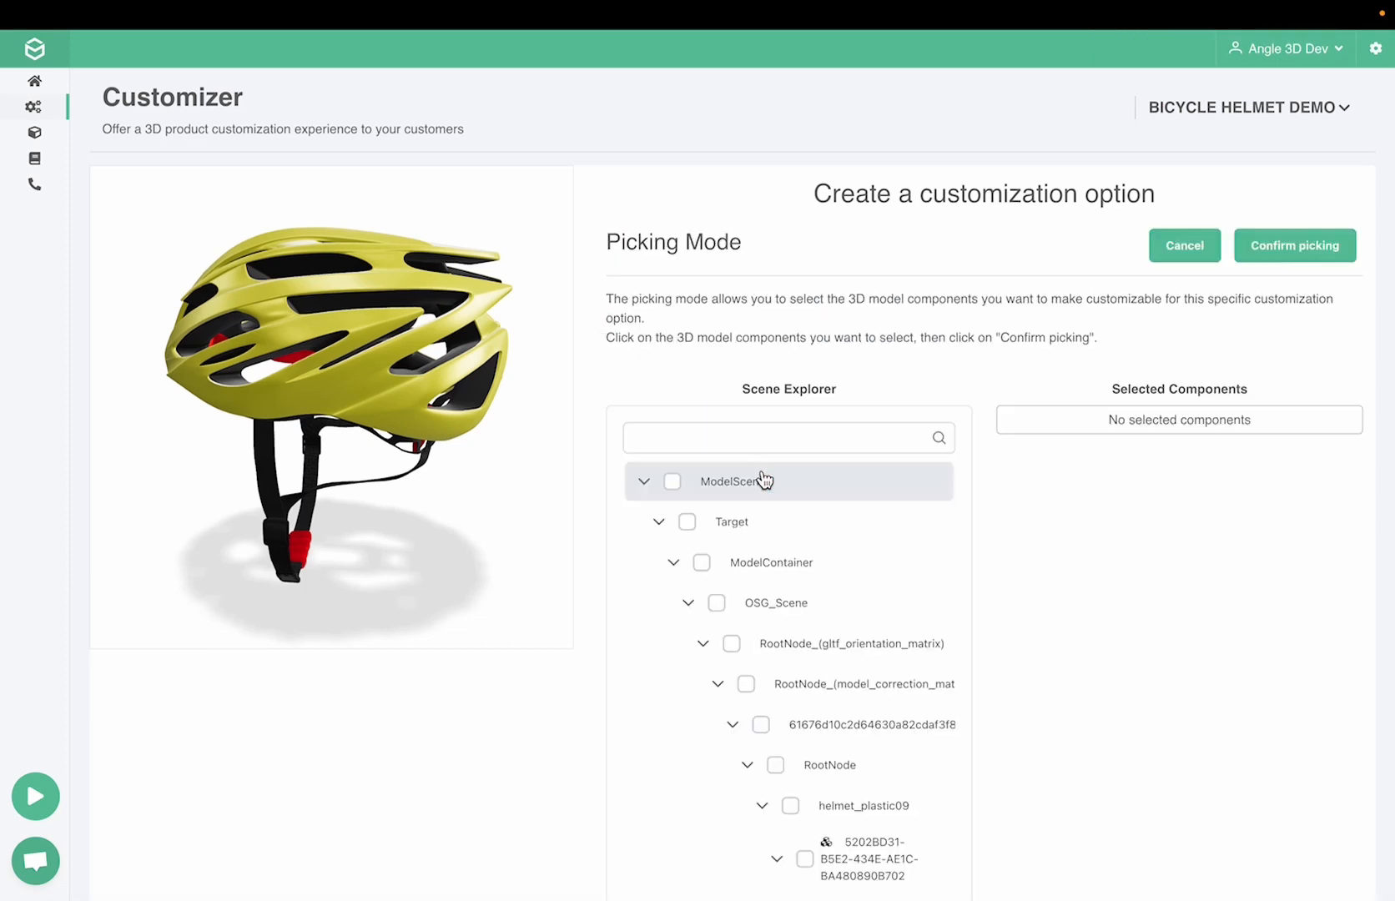
{"action": "left_click", "coordinate": [400, 407]}
{"action": "left_click", "coordinate": [1327, 243]}
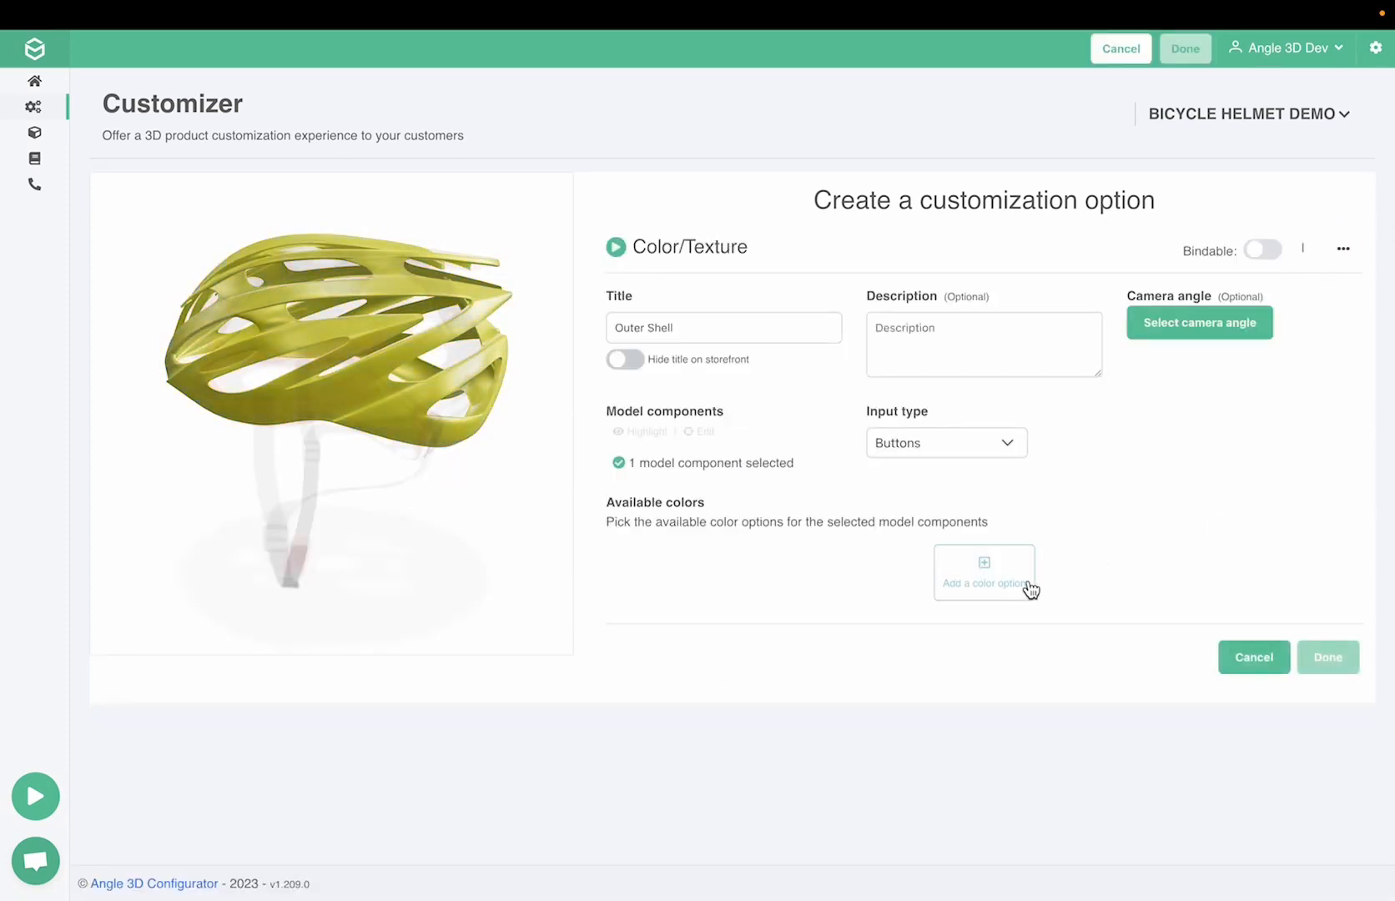
Add a color option to the Outer Shell with a dark red swatch color and the title "Red"
{"action": "left_click", "coordinate": [1022, 584]}
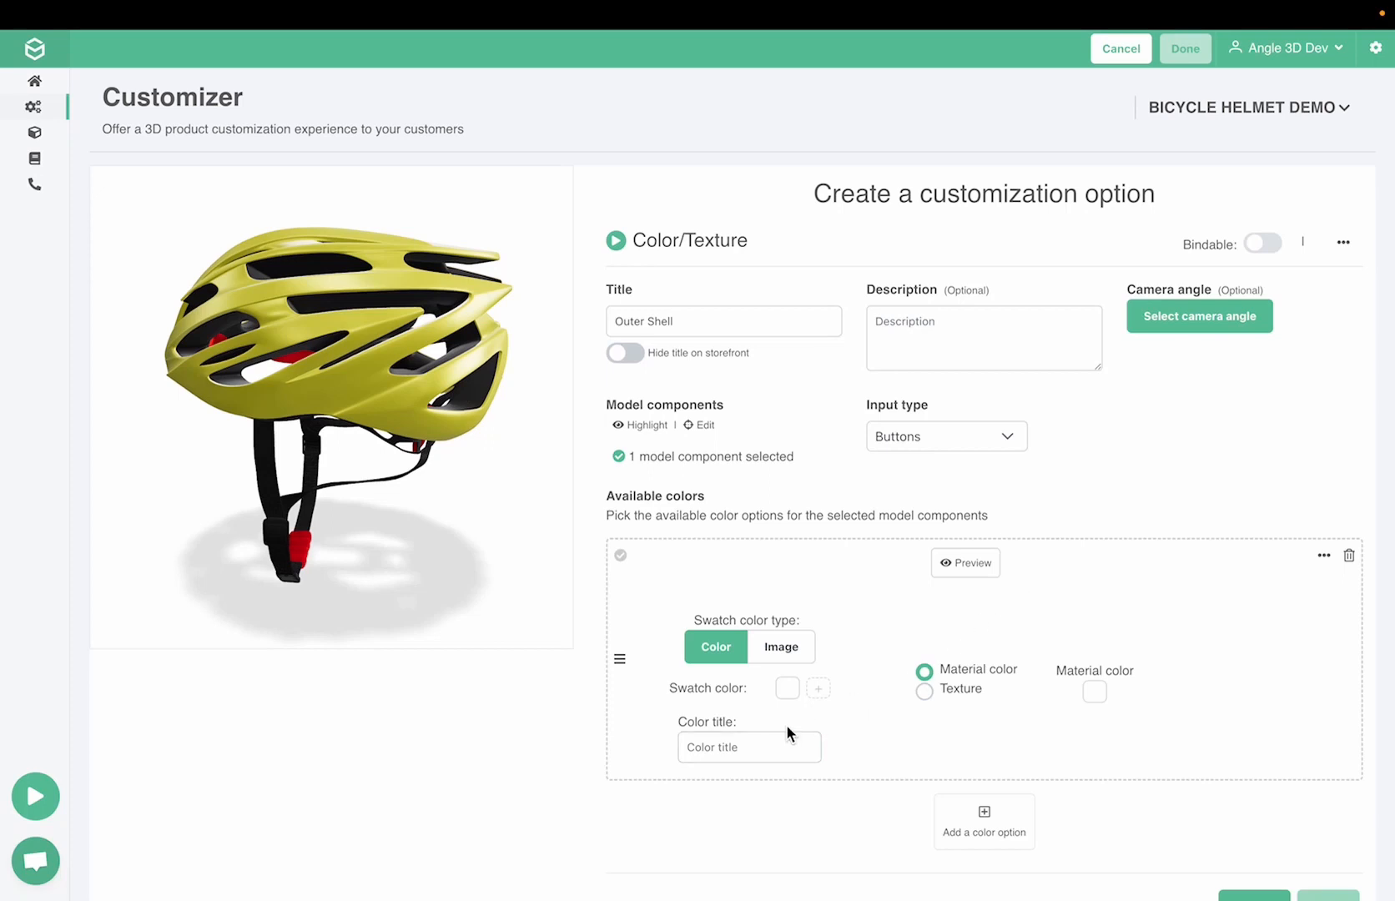
{"action": "left_click", "coordinate": [788, 689]}
{"action": "left_click", "coordinate": [975, 549]}
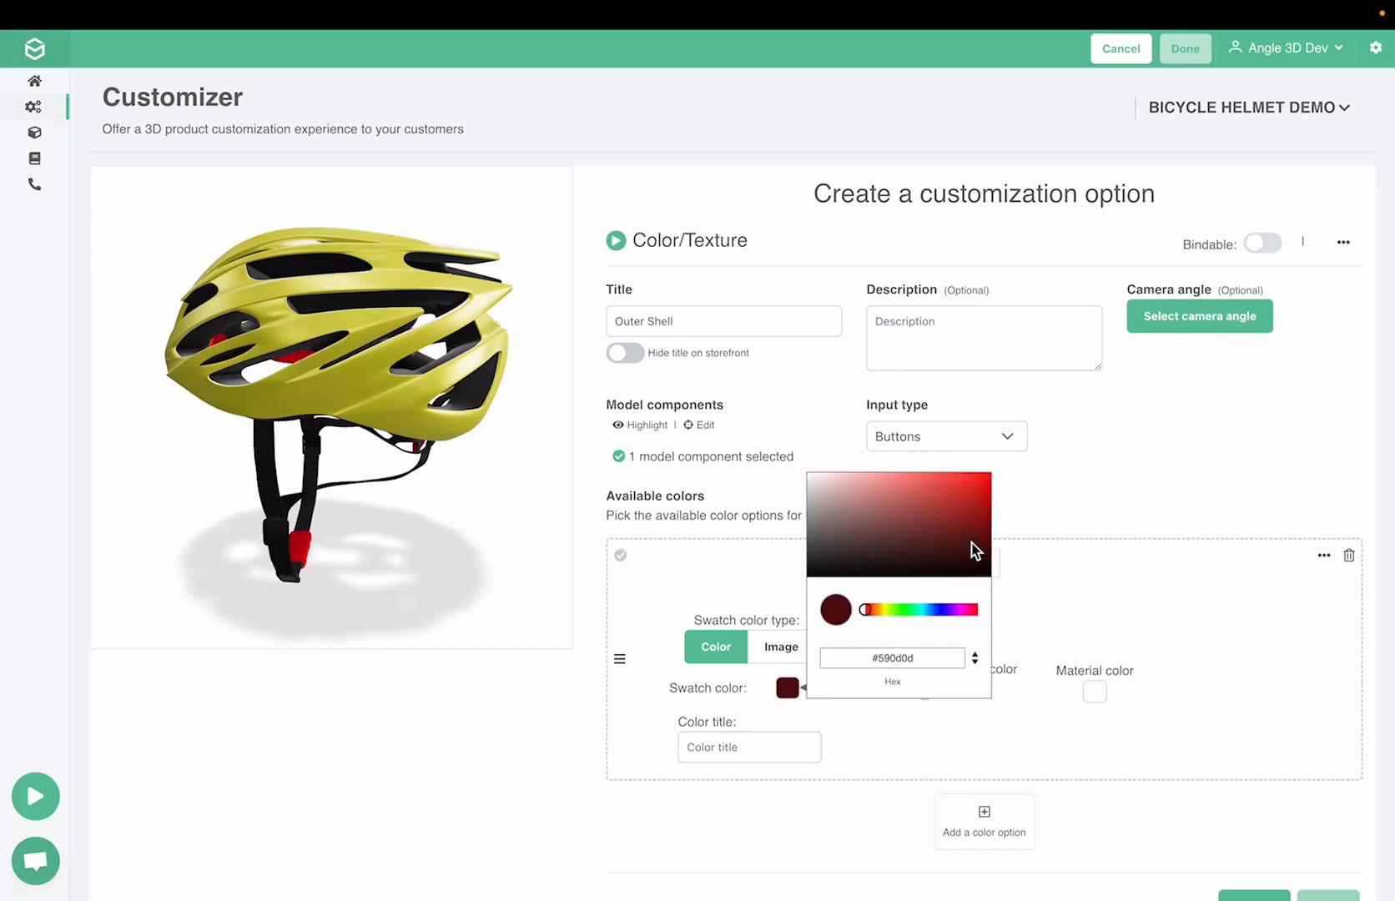
{"action": "left_click", "coordinate": [721, 748]}
{"action": "type", "text": "Red"}
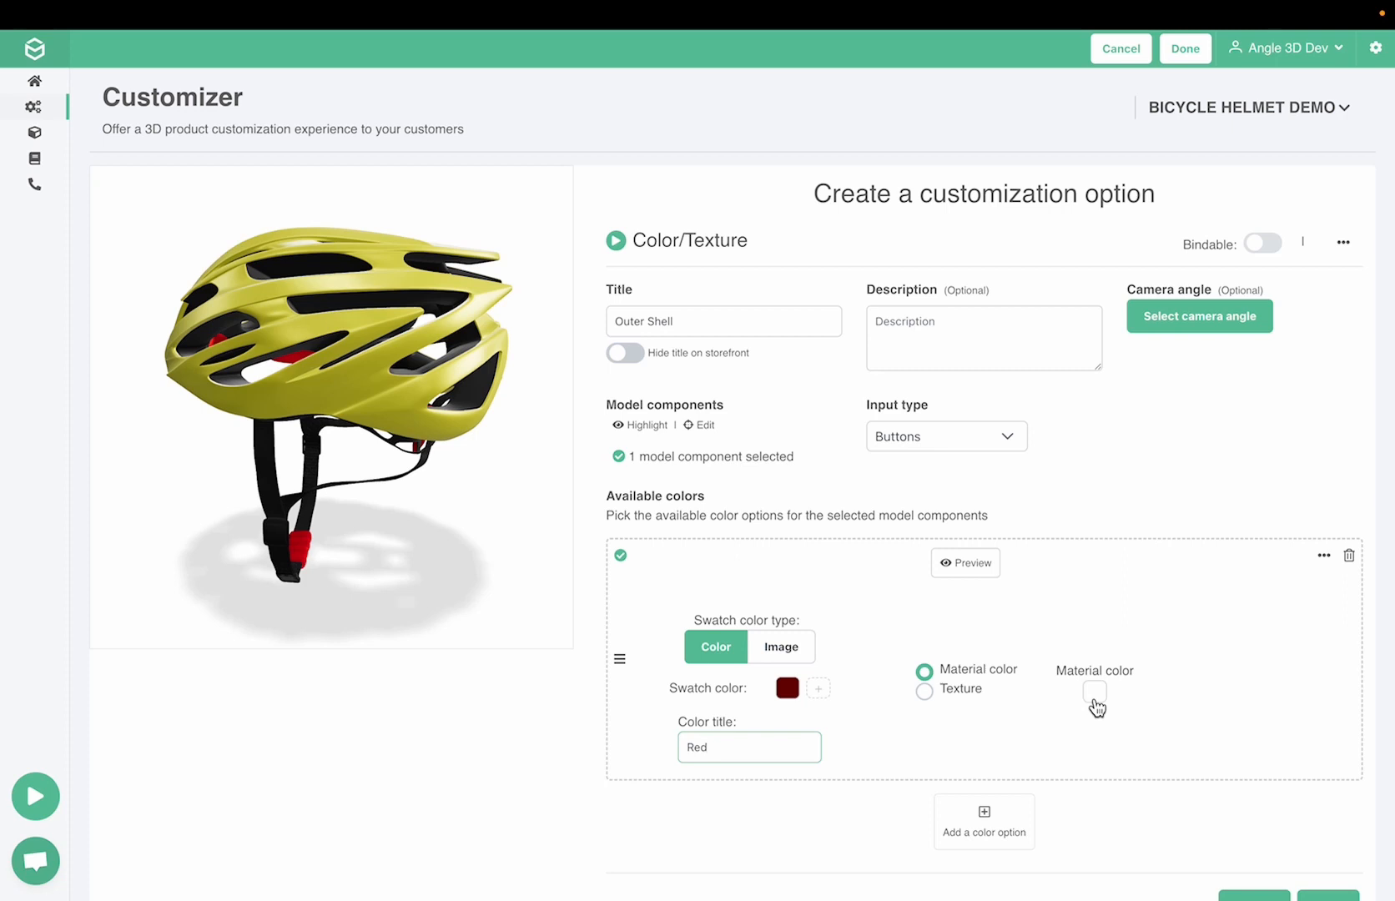
Set the Red option's material color to bright red, #ff0000
{"action": "left_click", "coordinate": [1095, 692]}
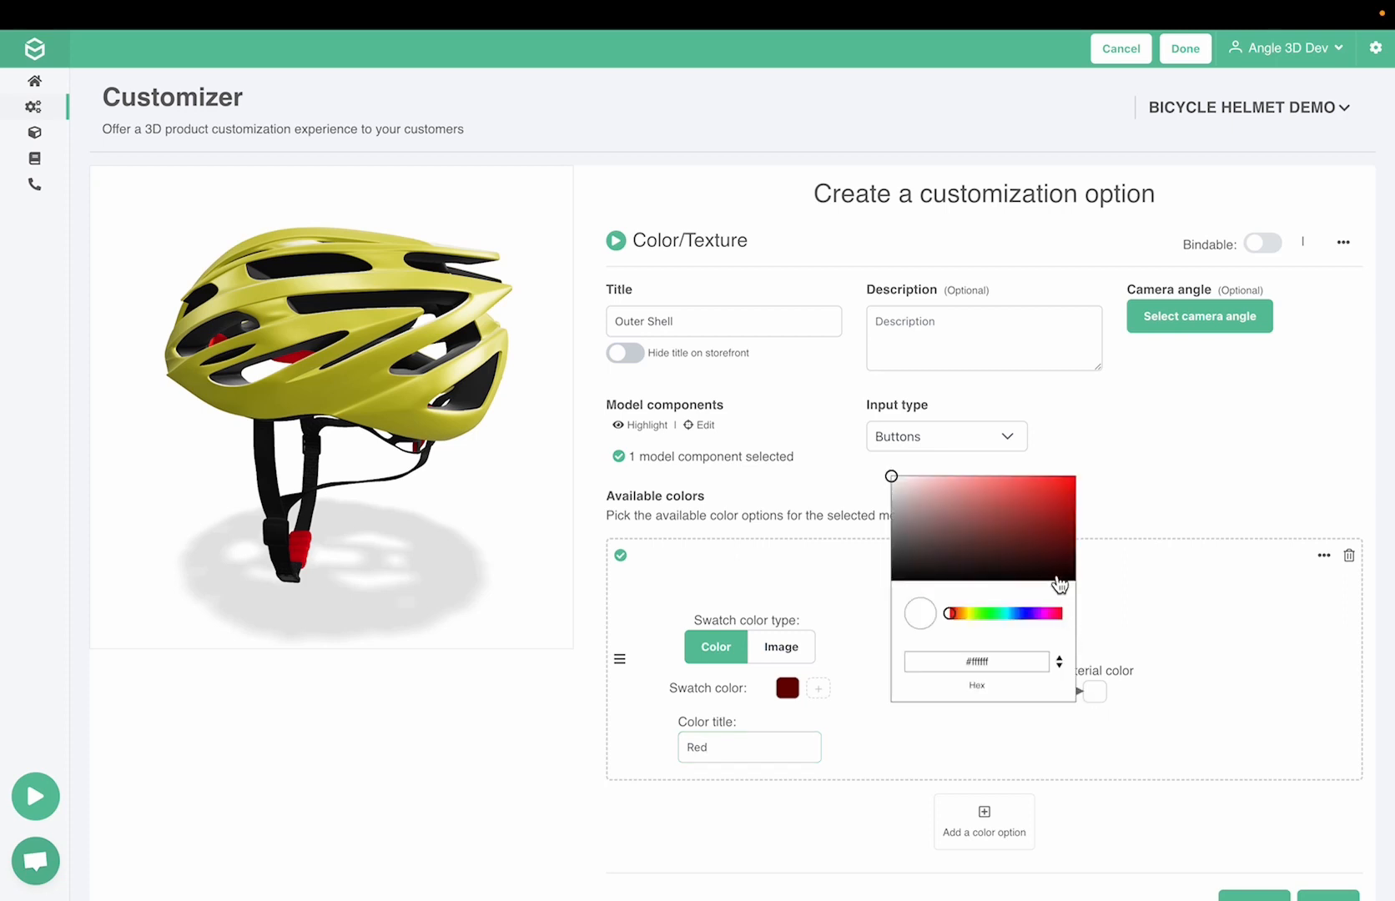
{"action": "left_click_drag", "start_coordinate": [1059, 577], "coordinate": [1077, 478]}
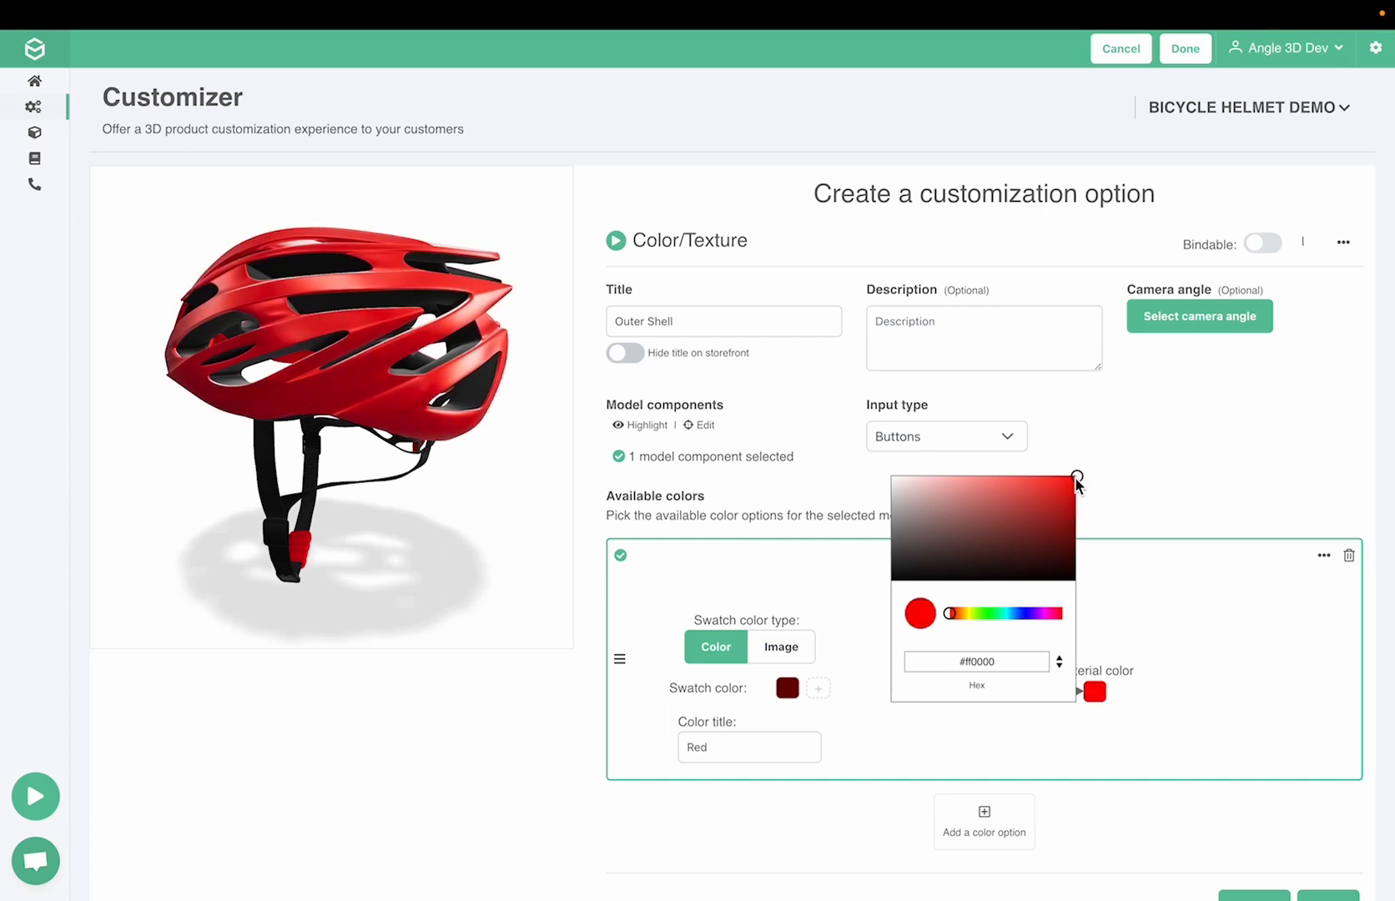
{"action": "left_click_drag", "start_coordinate": [954, 614], "coordinate": [1068, 622]}
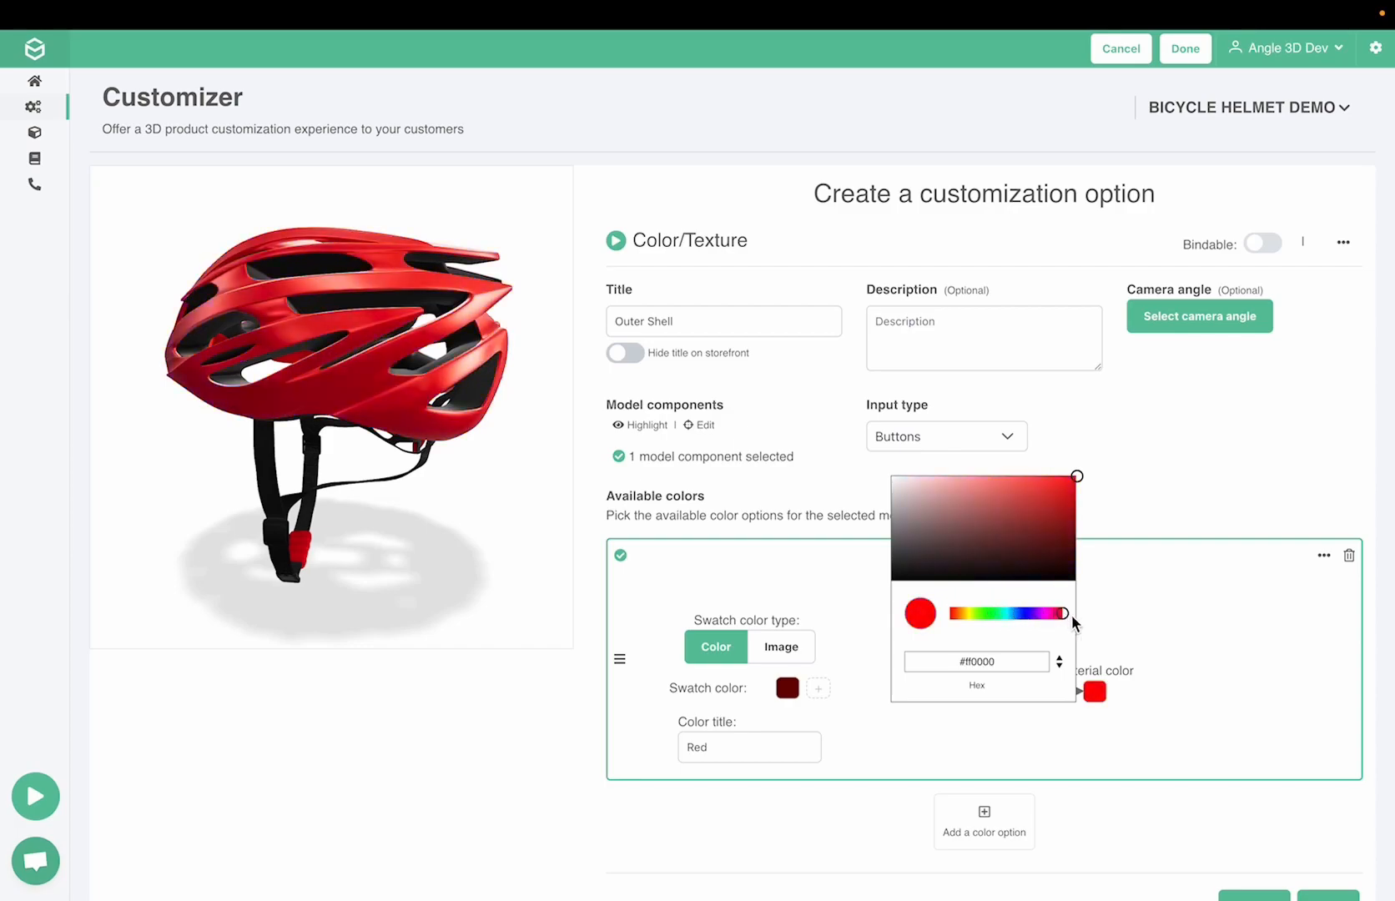